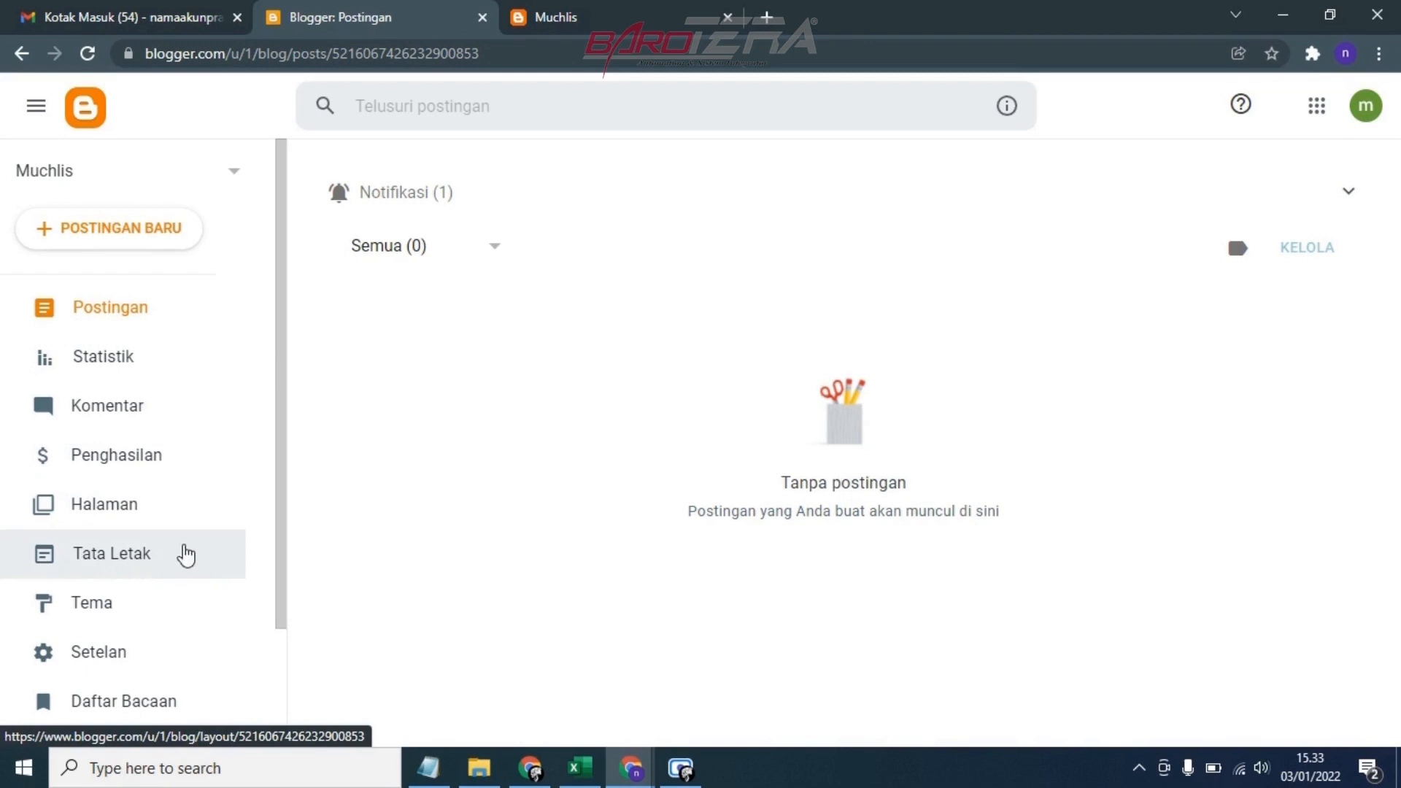
Open the blog's layout page, collapse the notification and look through the gadget sections down to the footer
click(137, 557)
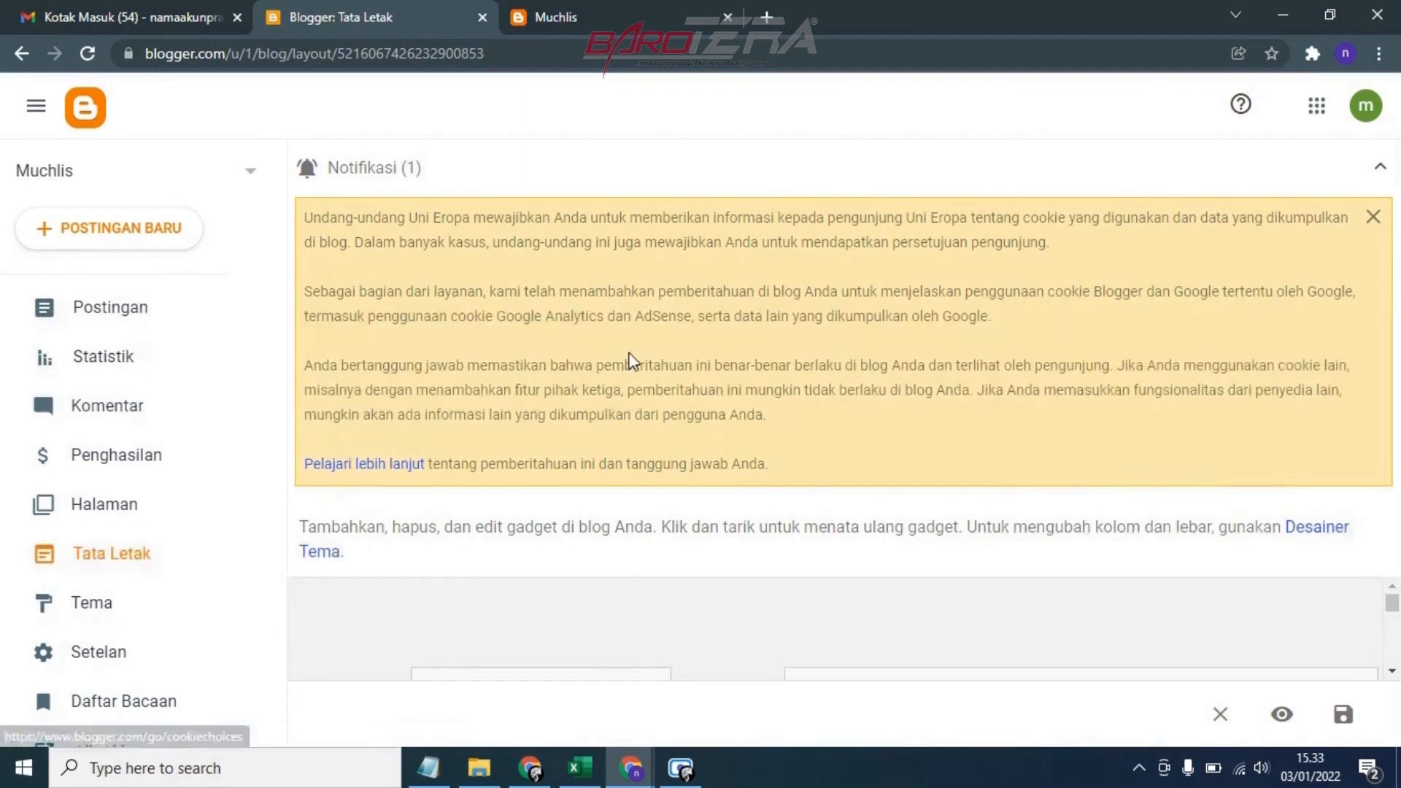
click(1376, 171)
scroll(594, 444, down, 12)
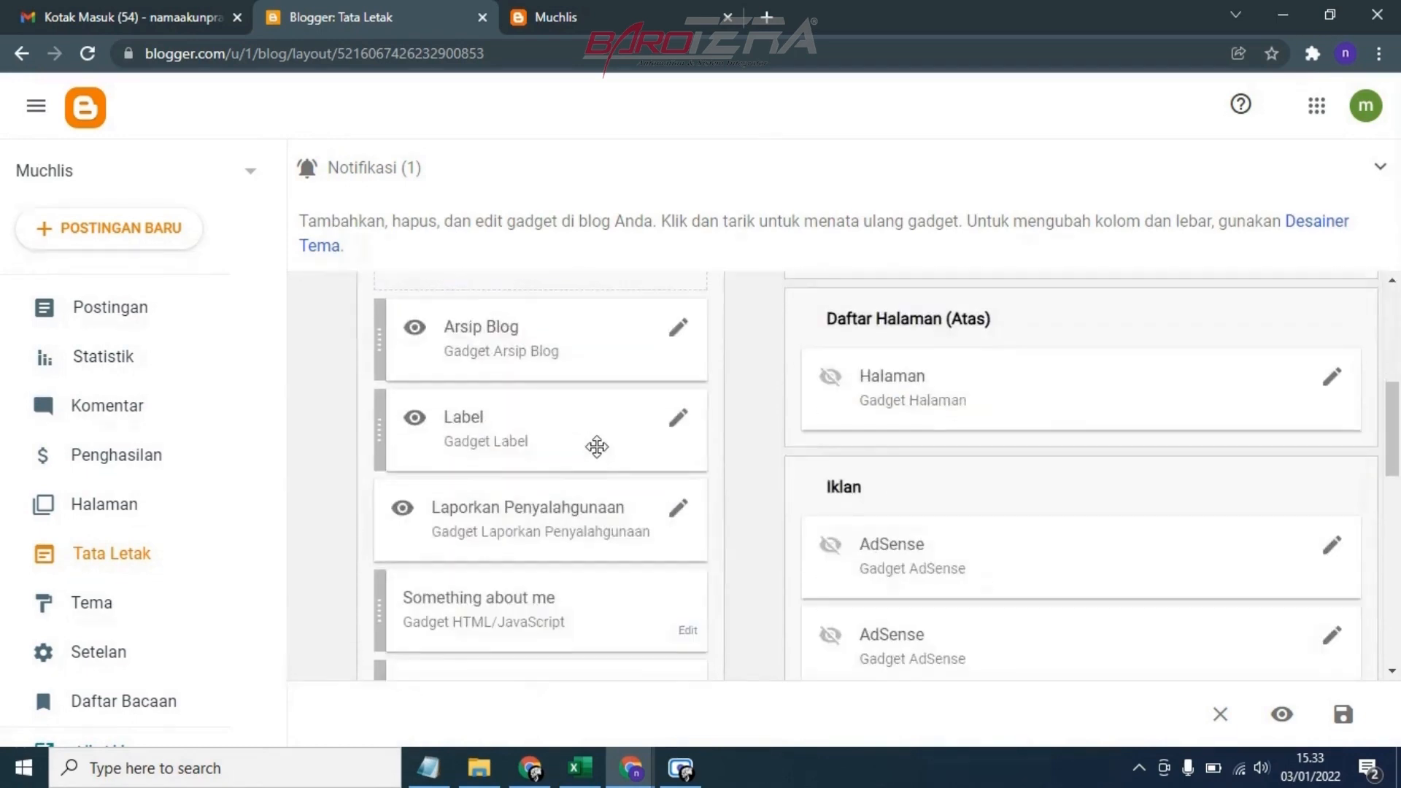
scroll(620, 422, down, 3)
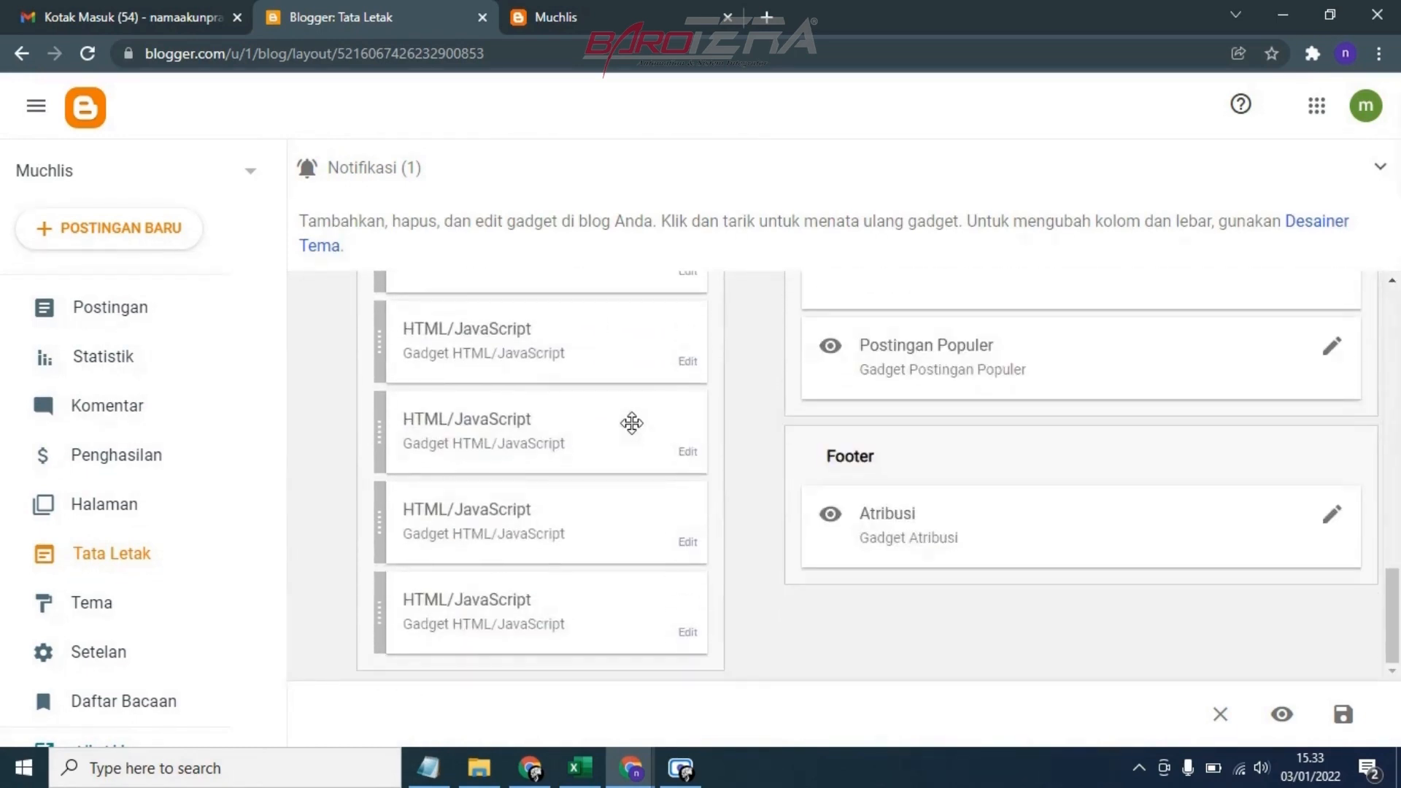
scroll(628, 423, up, 15)
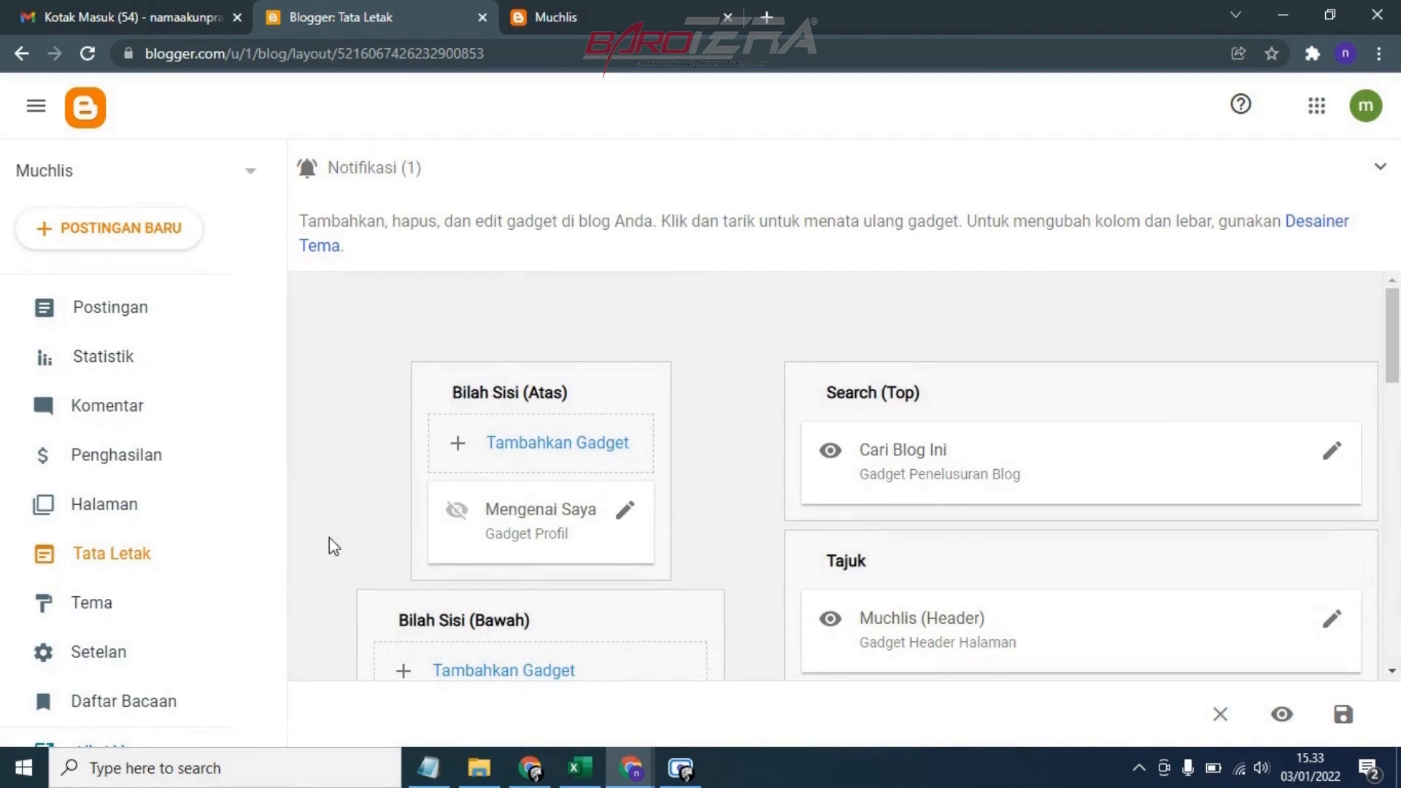
Open the blog's theme page and collapse the notification
click(94, 602)
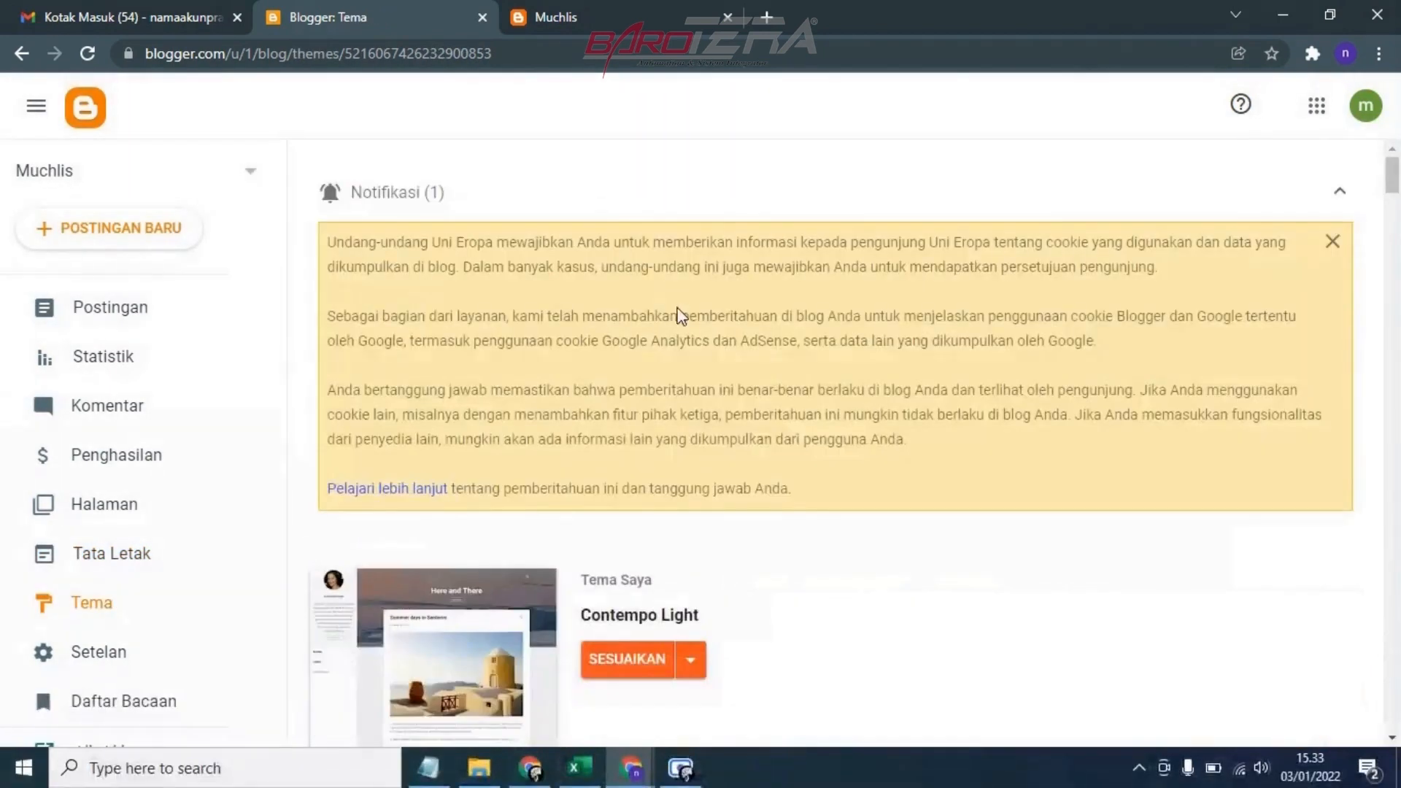
click(1340, 194)
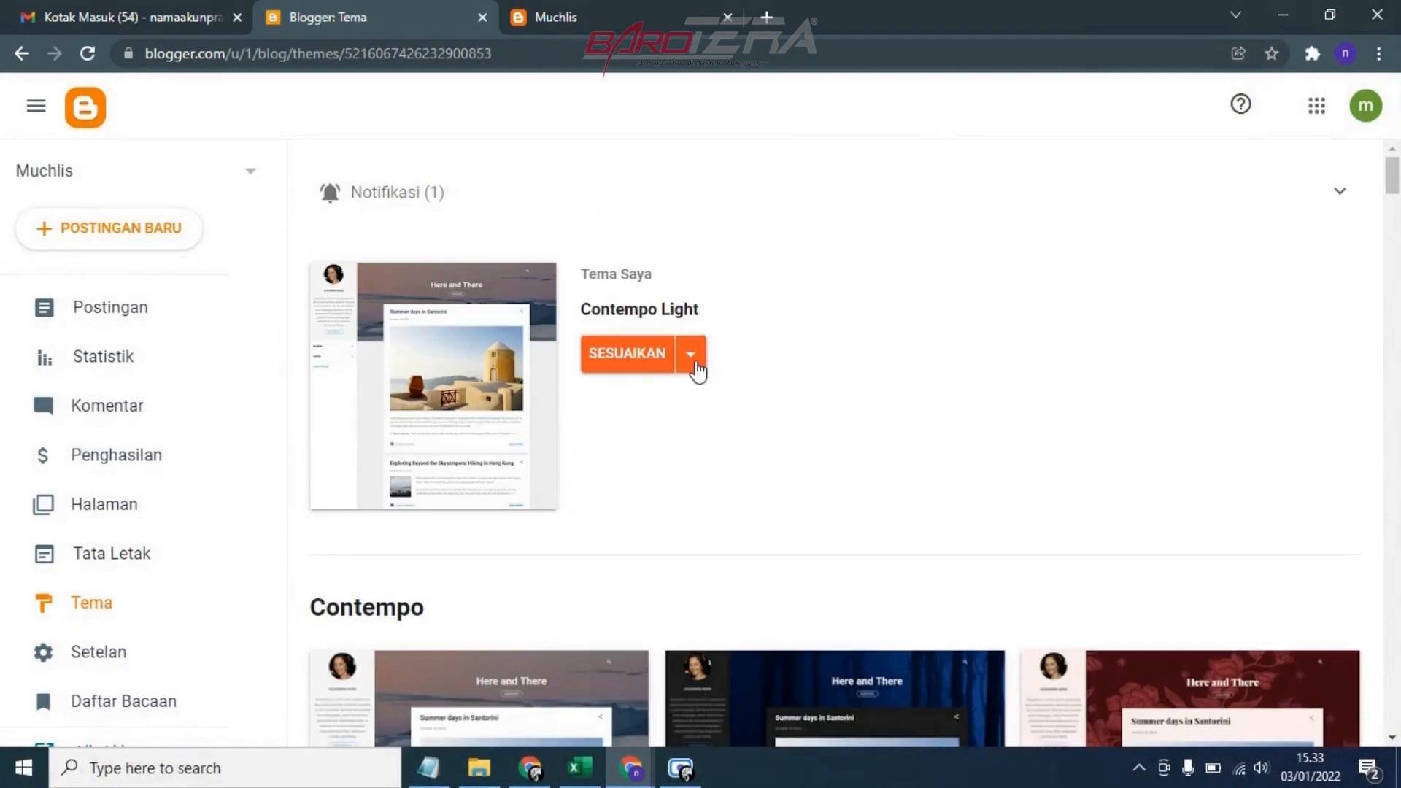
click(693, 365)
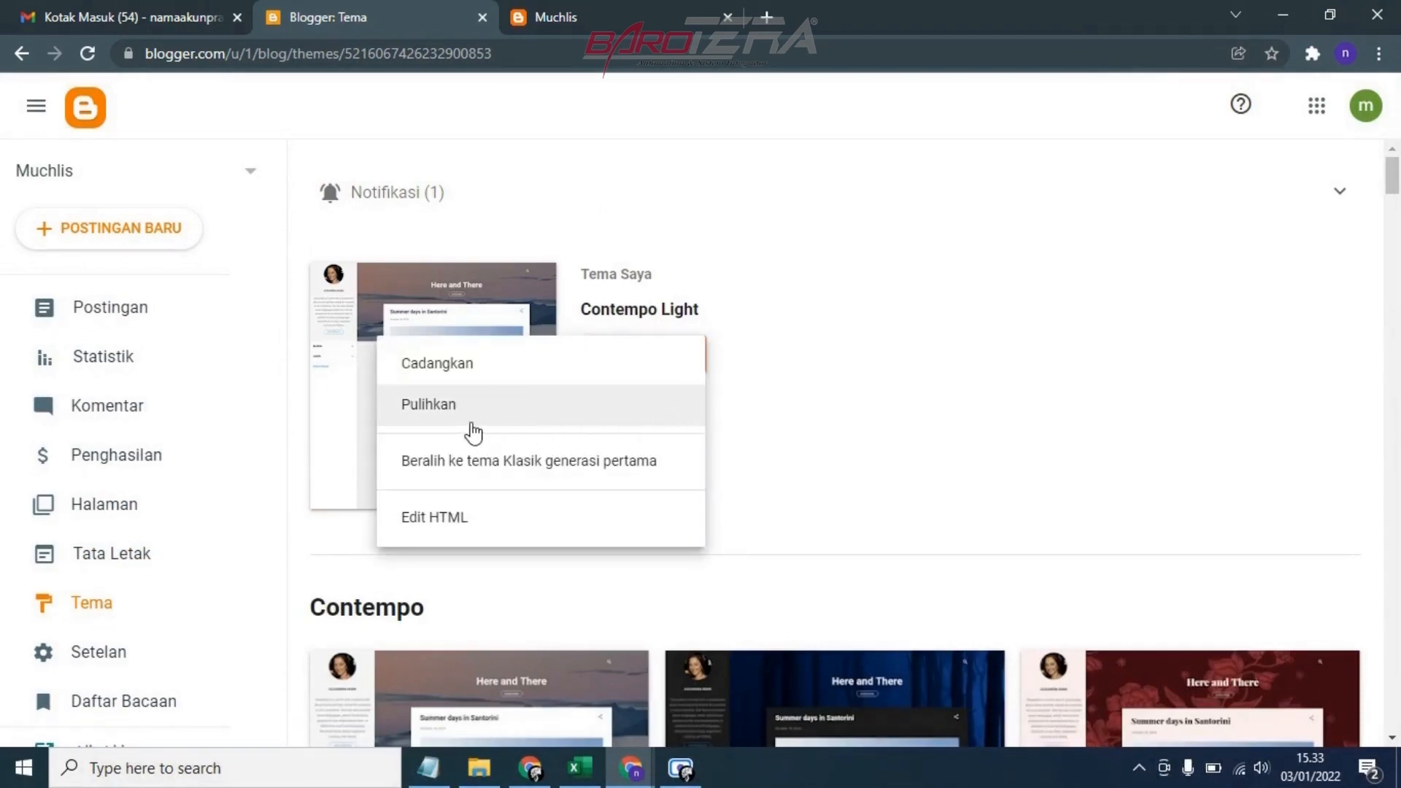
click(447, 528)
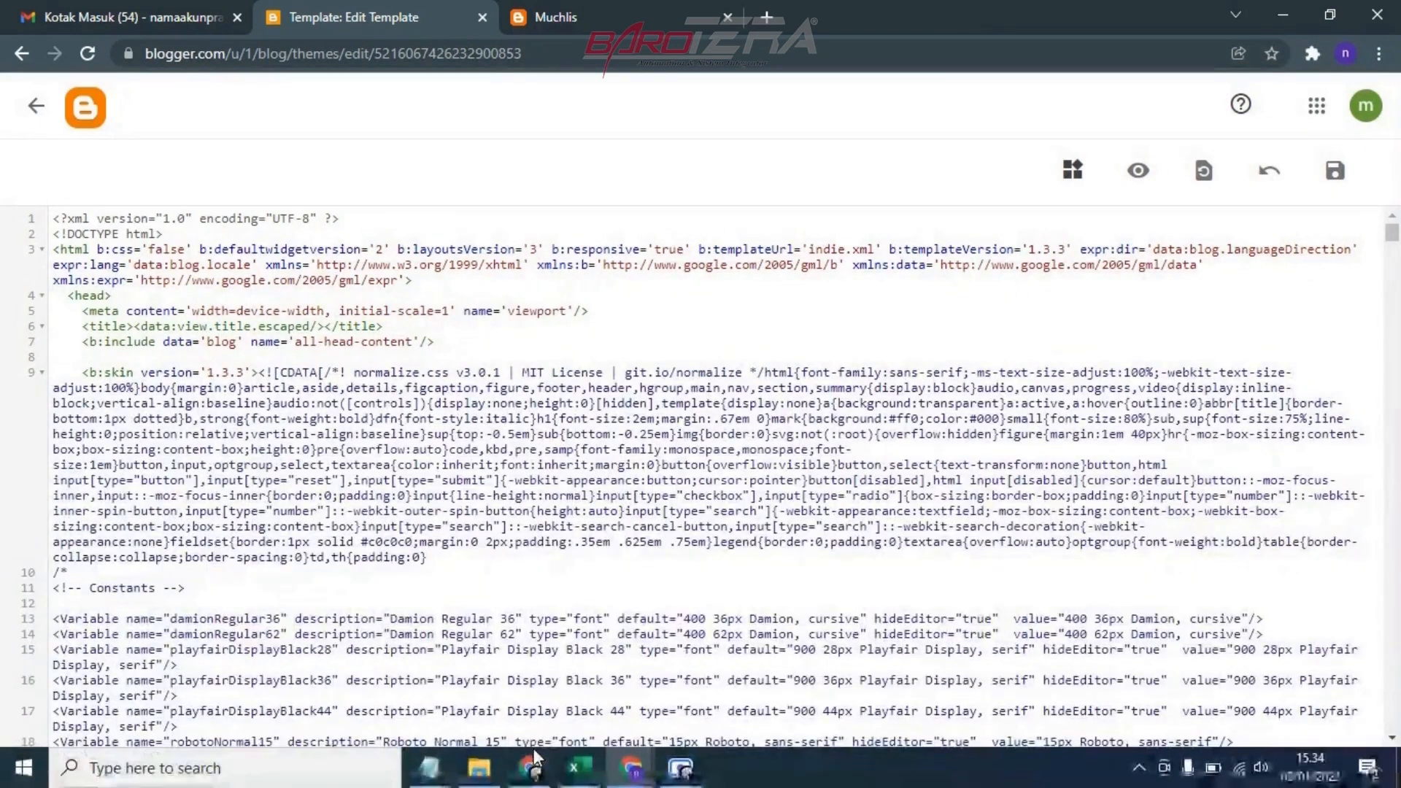
click(429, 768)
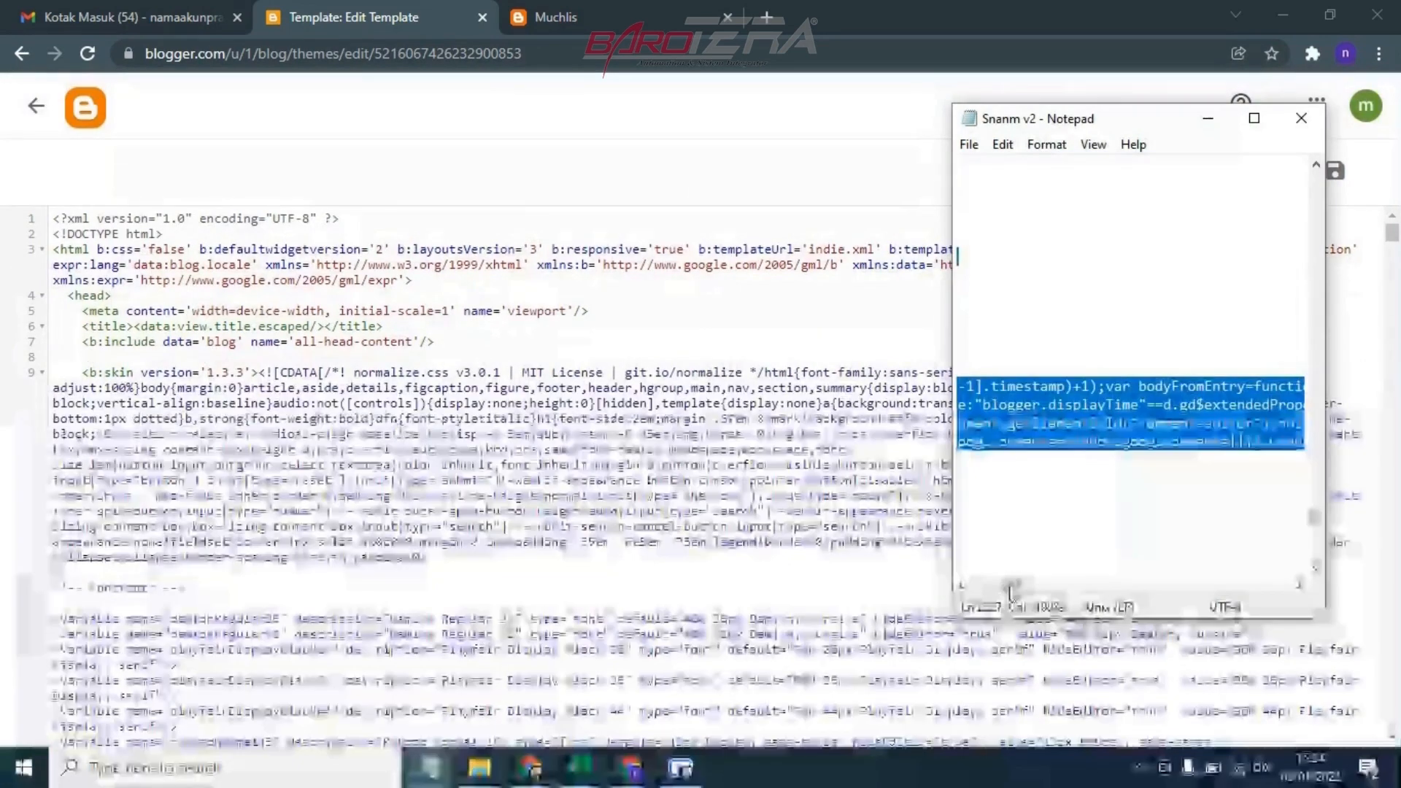
drag(1011, 588, 962, 590)
scroll(1167, 413, up, 9)
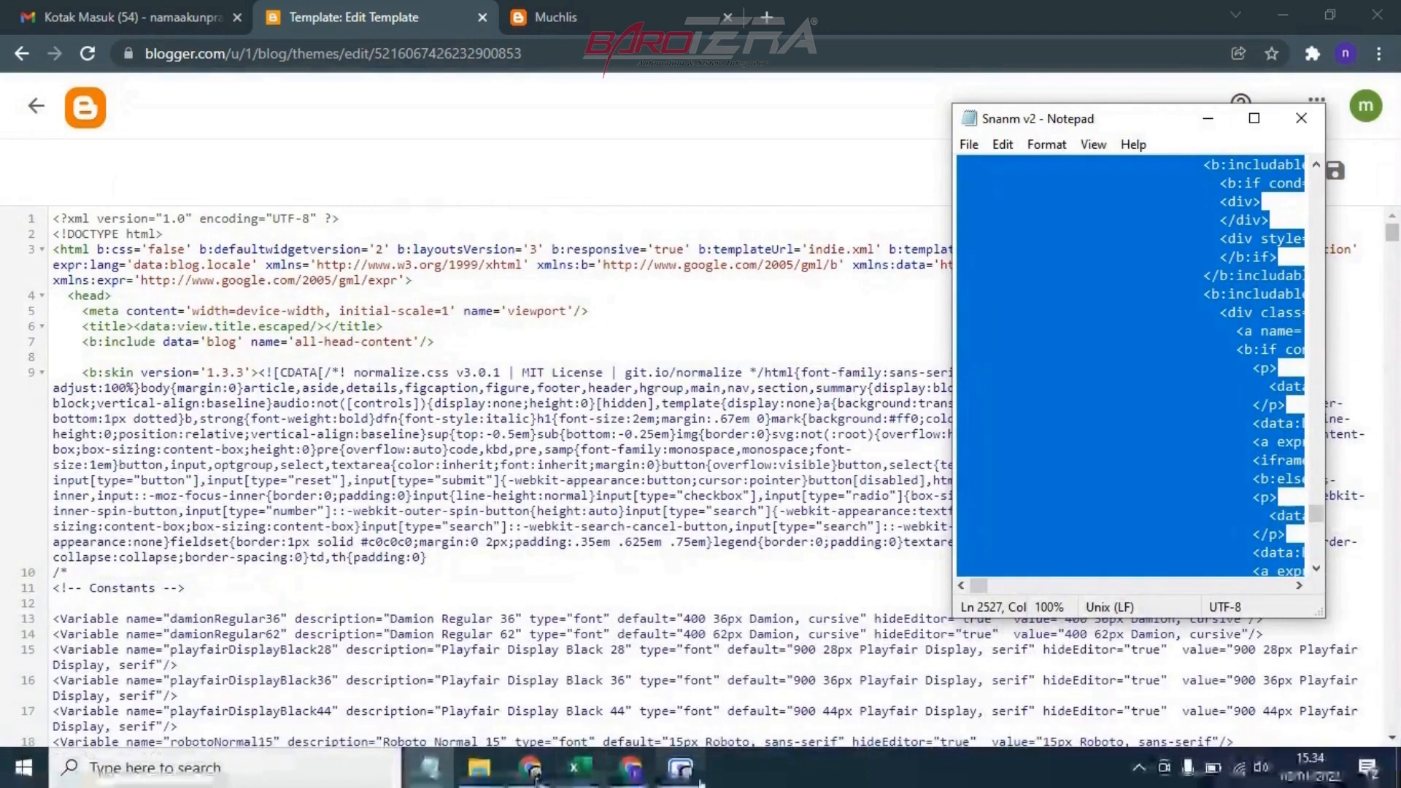
mouse_move(535, 770)
click(504, 657)
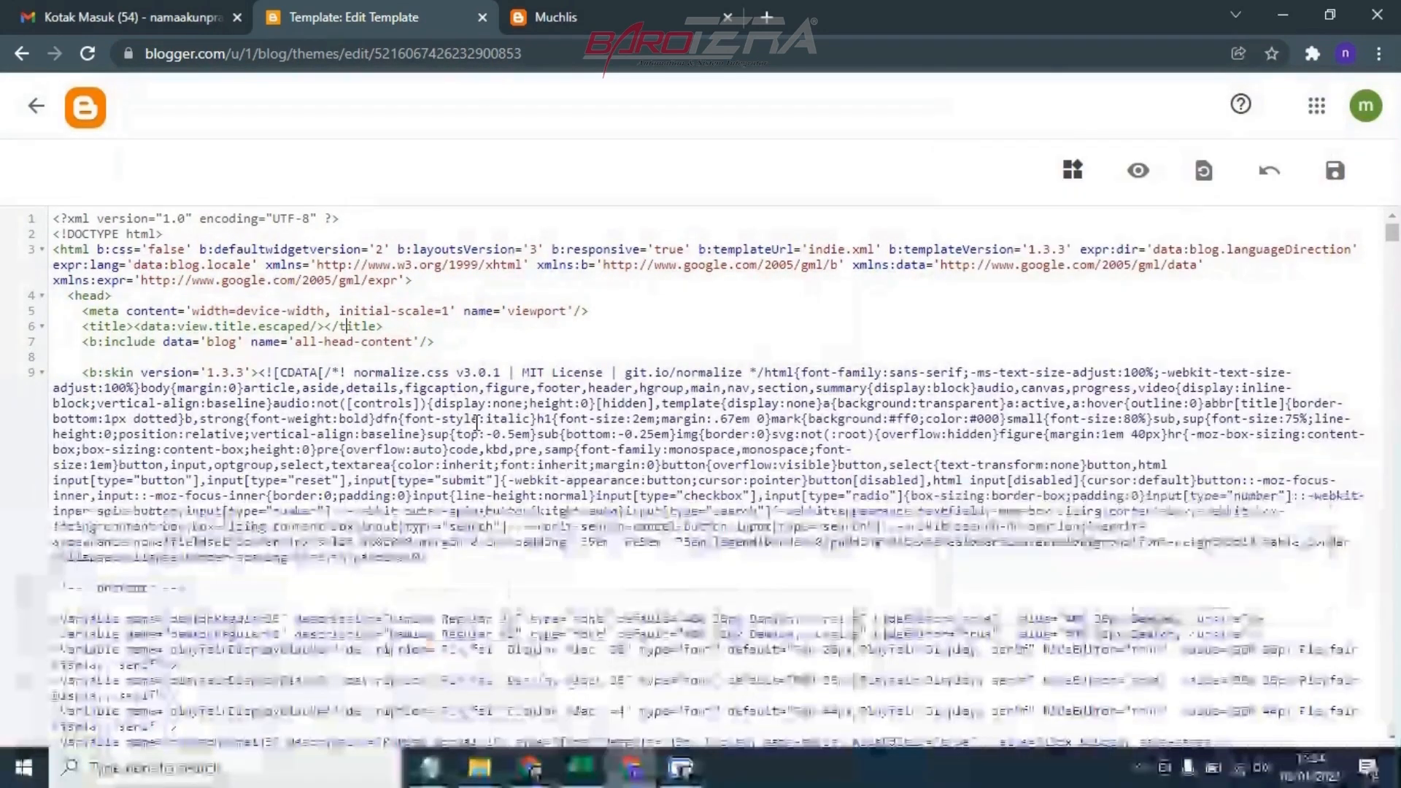
click(36, 107)
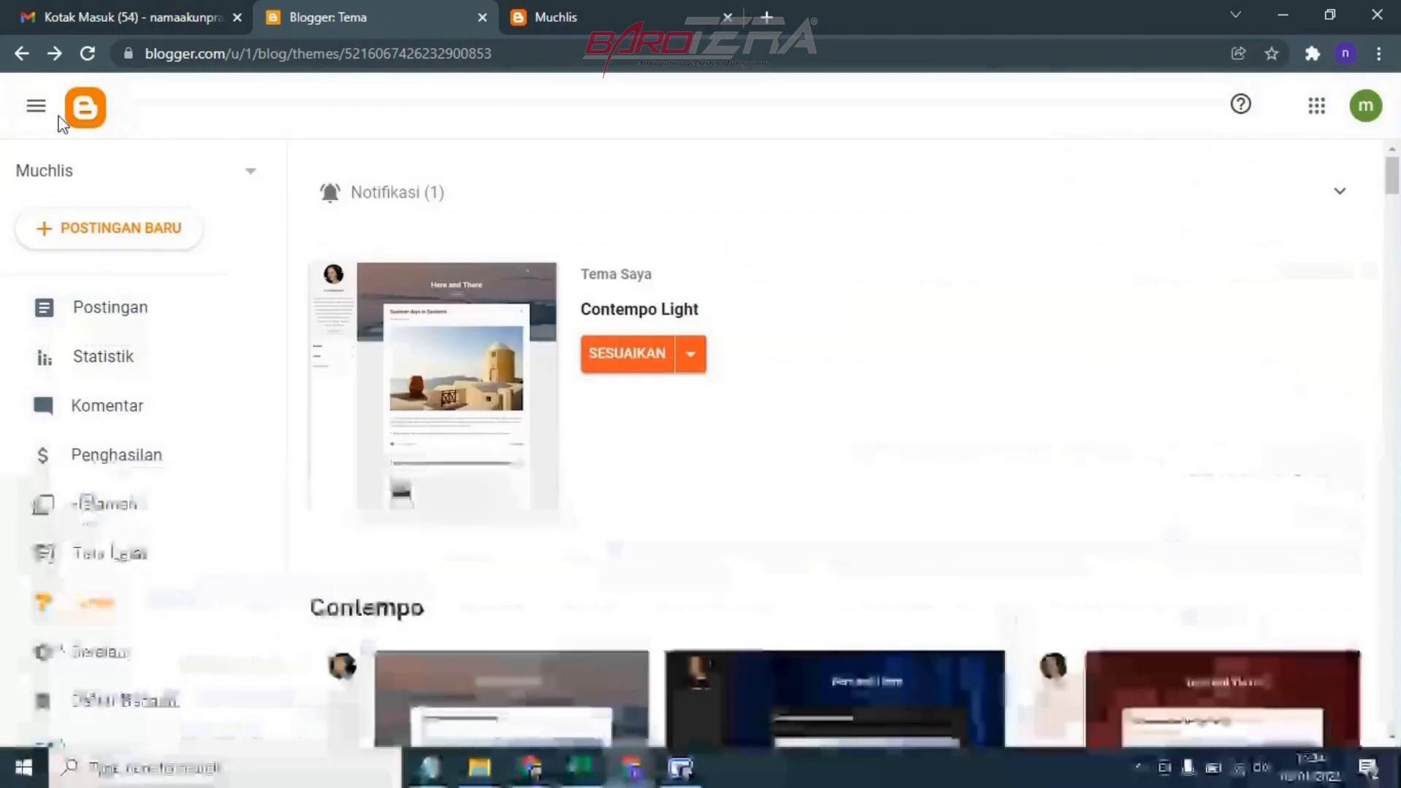
Collapse the notification and open the Contempo Light theme's HTML code for editing
click(691, 354)
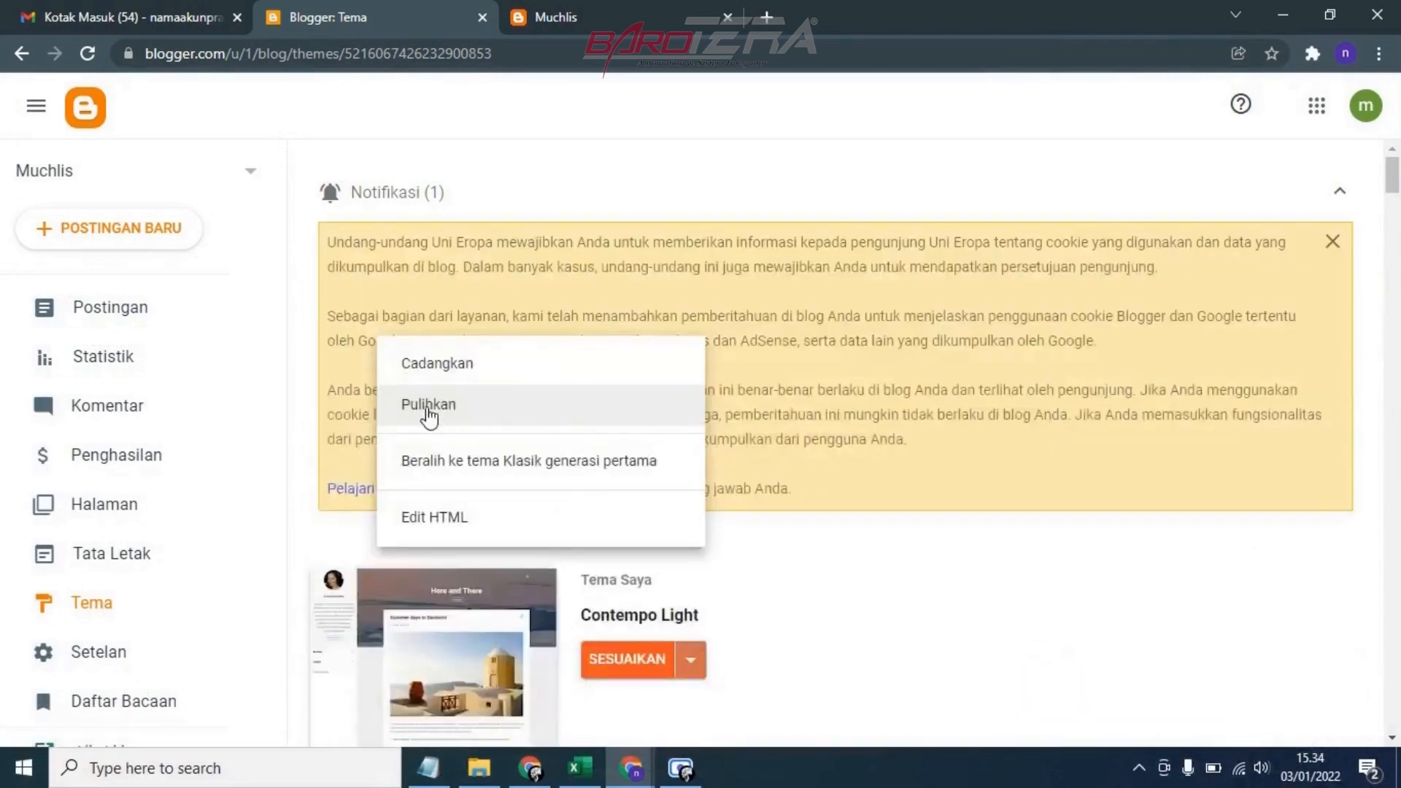
click(1339, 193)
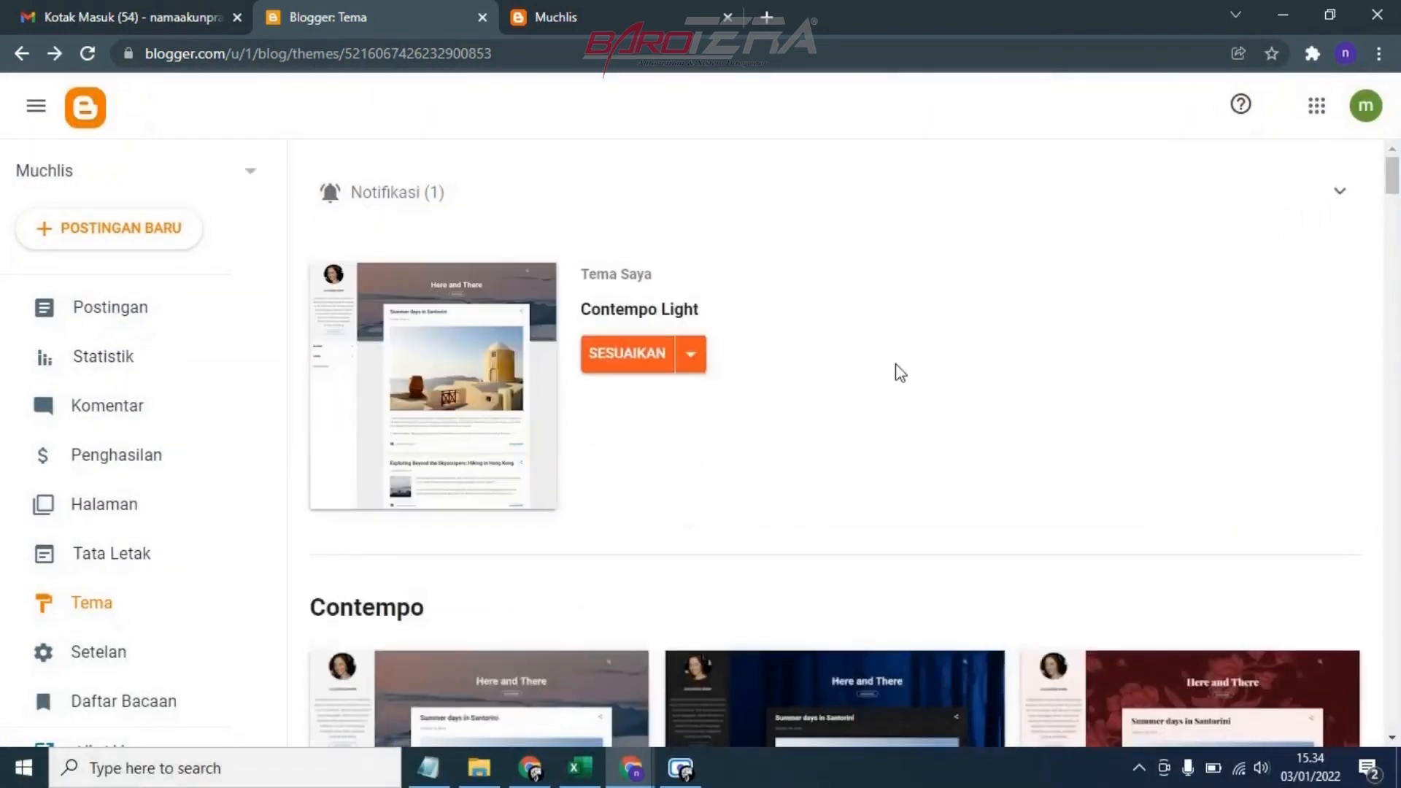
click(697, 358)
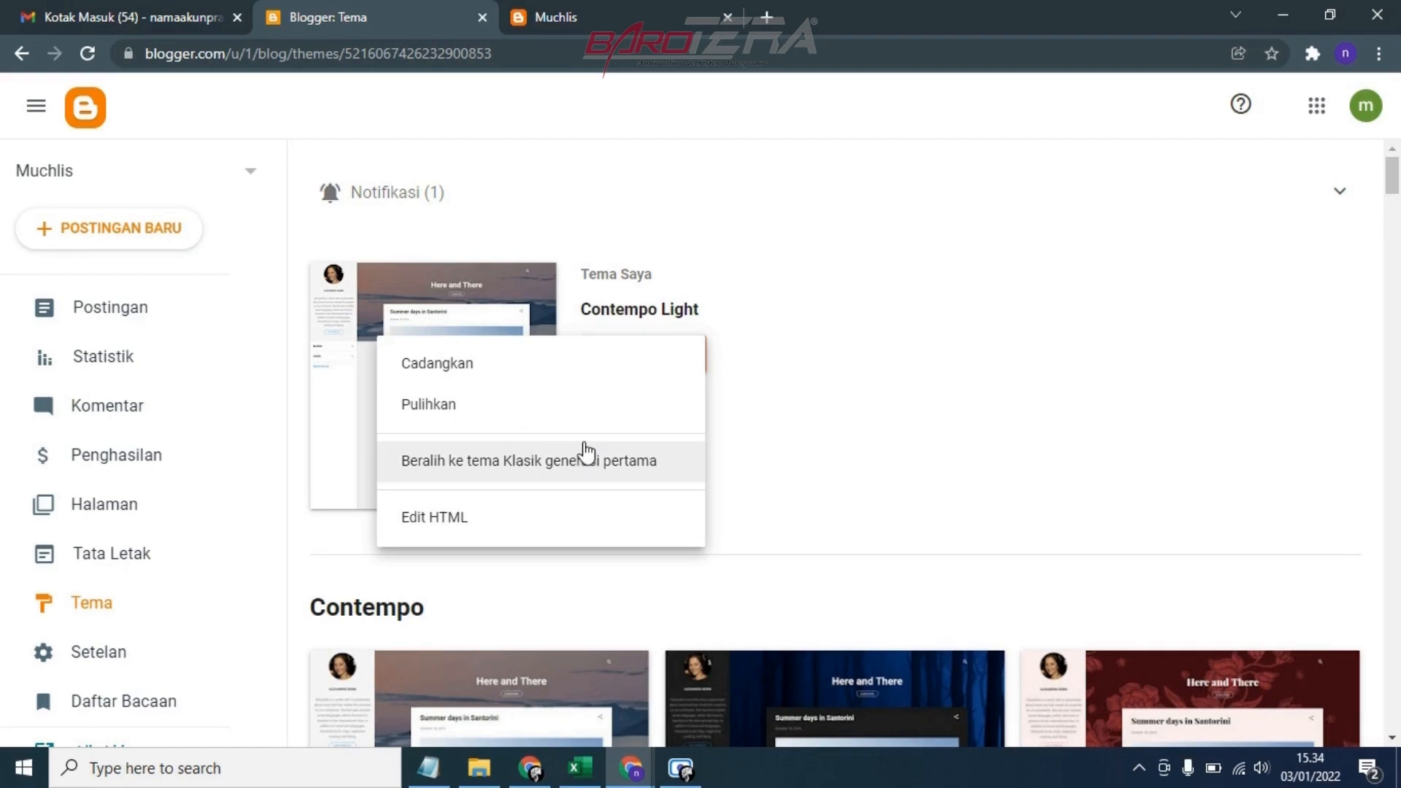
click(441, 518)
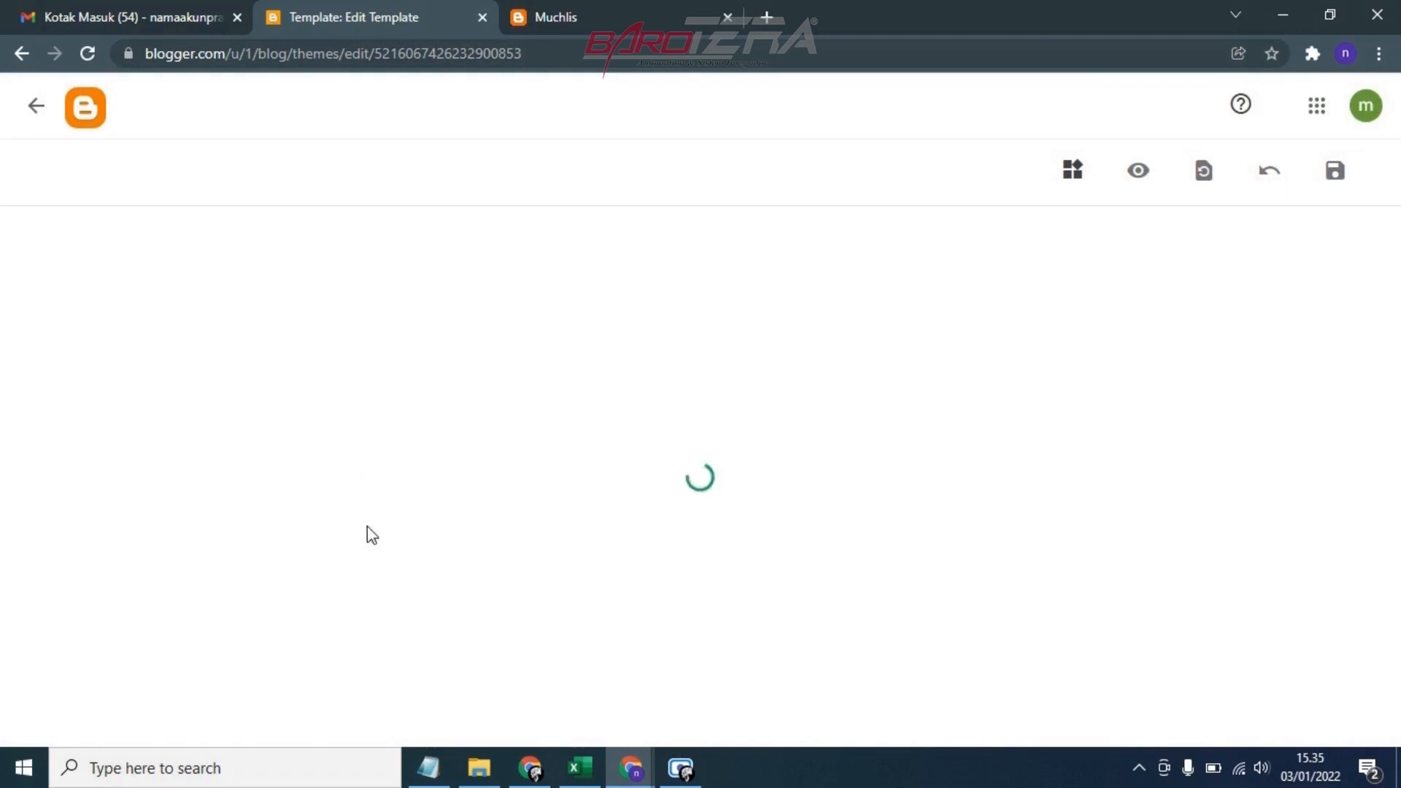
Close the Snanm v2 Notepad window and delete all existing code from the theme's HTML
click(428, 767)
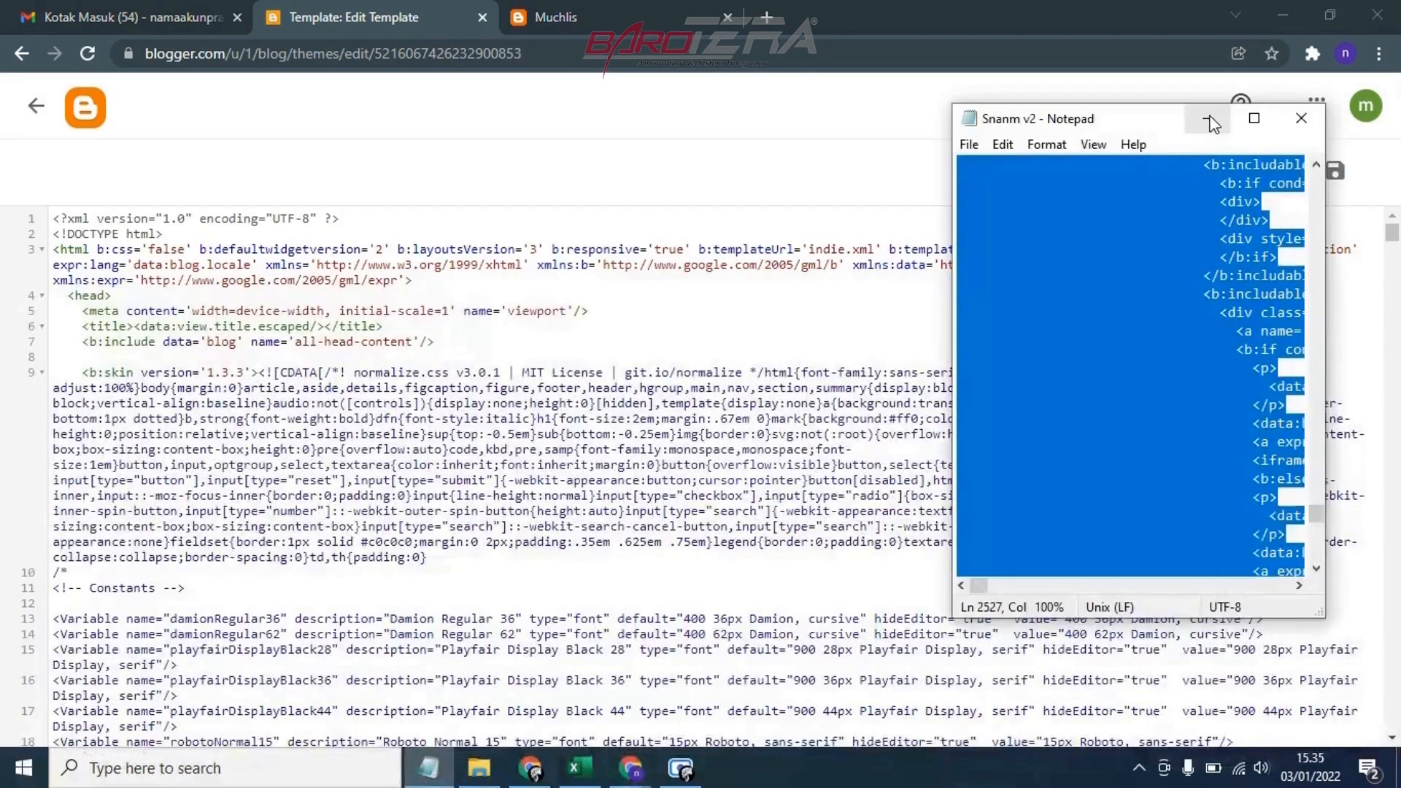
click(1295, 115)
click(286, 356)
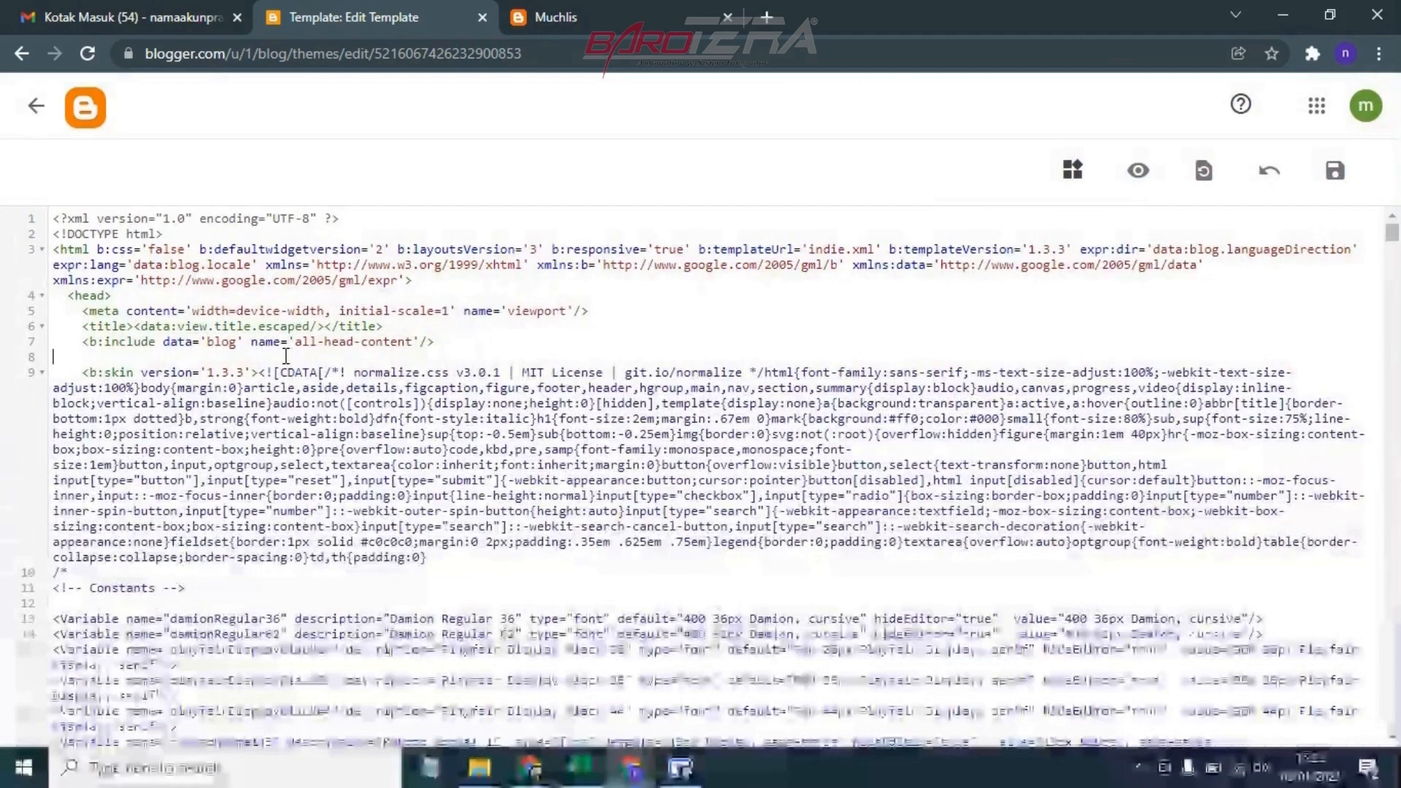
key(ctrl+a)
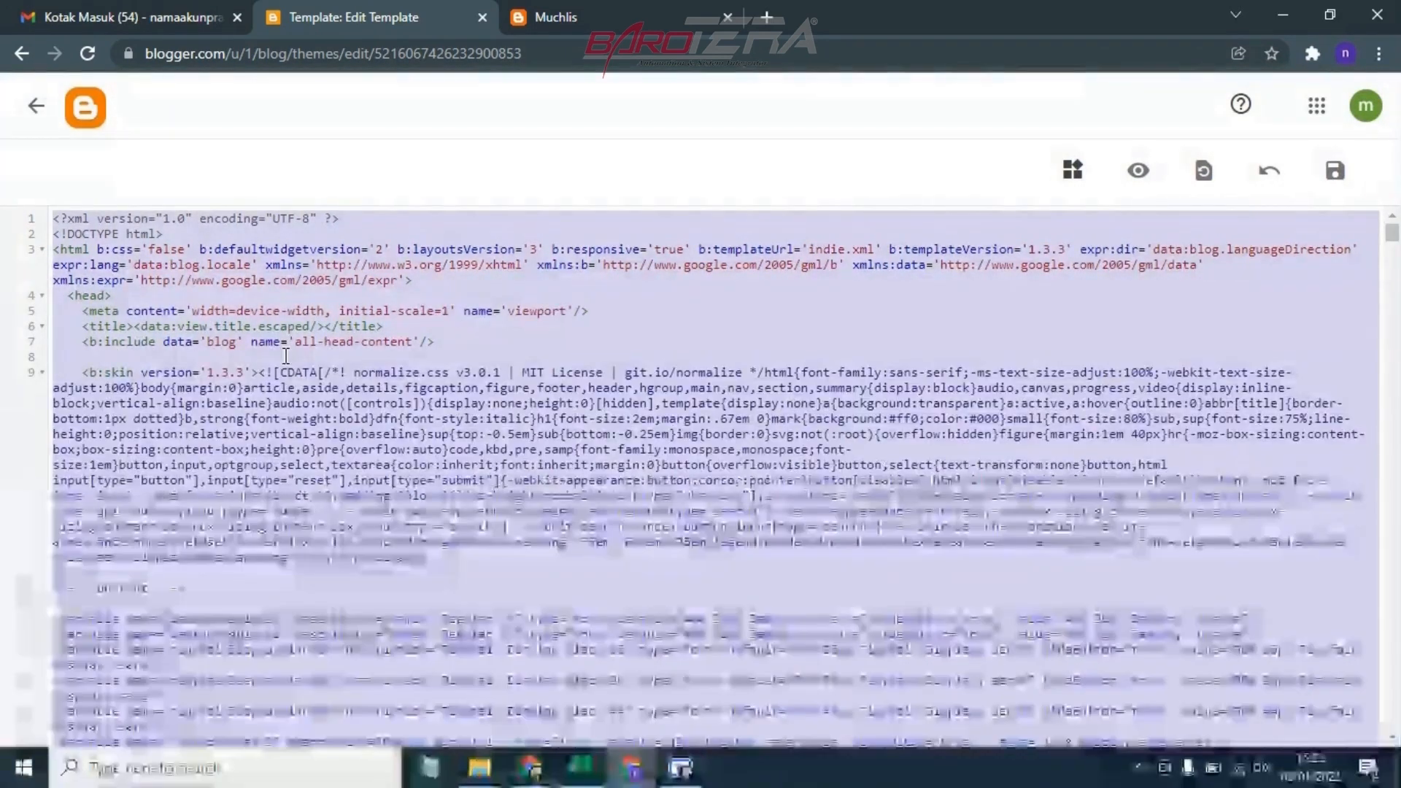
key(BackSpace)
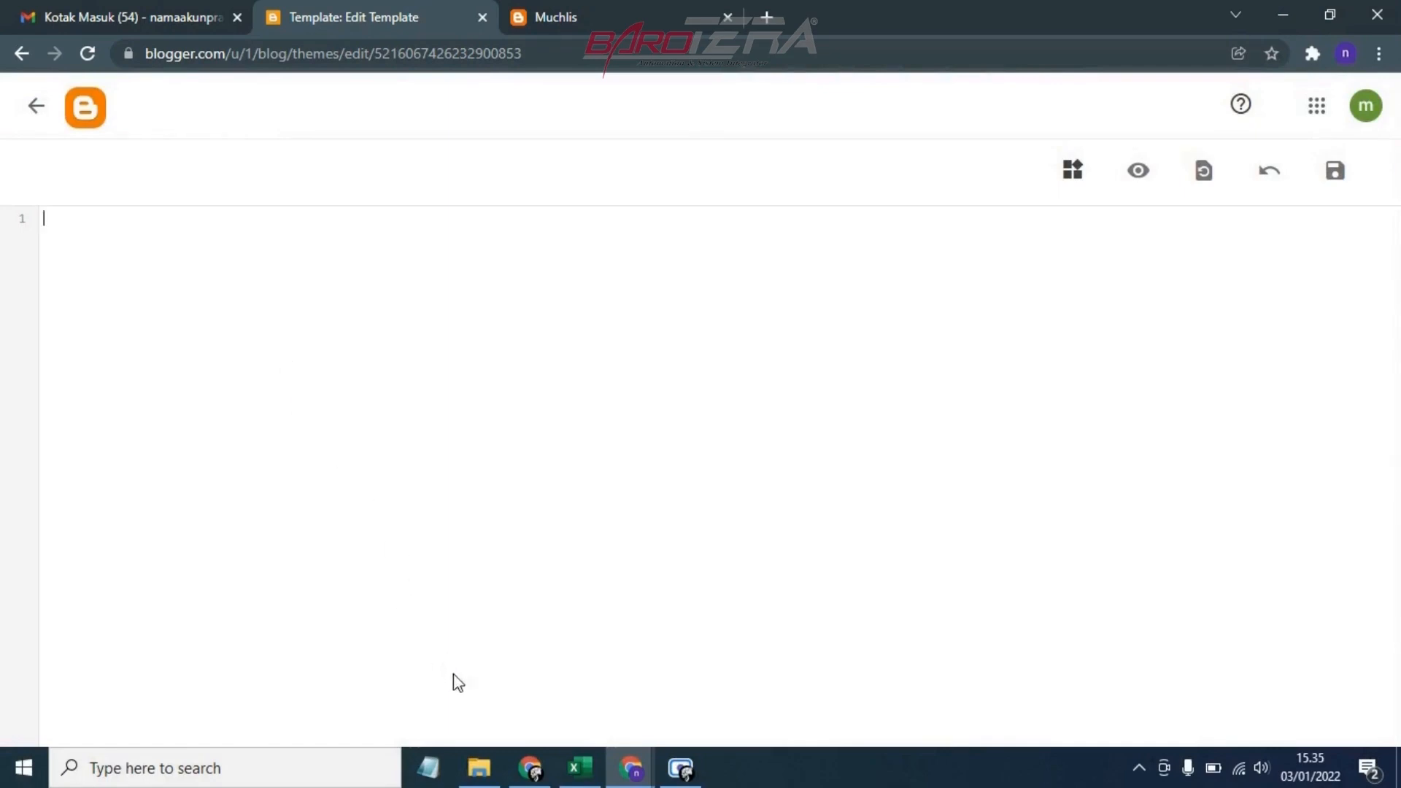
Open the Snanm v2 XML file from the Downloads folder in Notepad
click(478, 767)
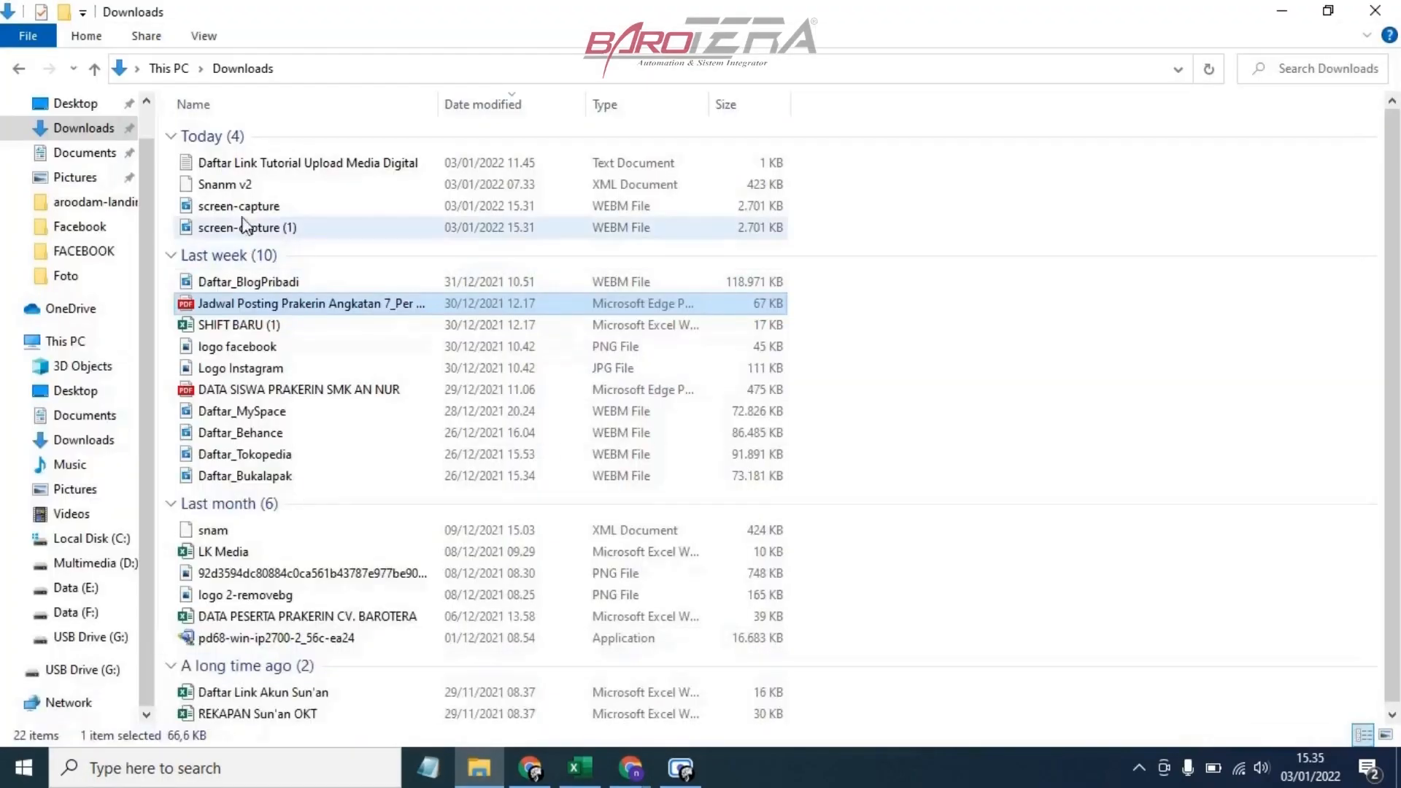
click(243, 185)
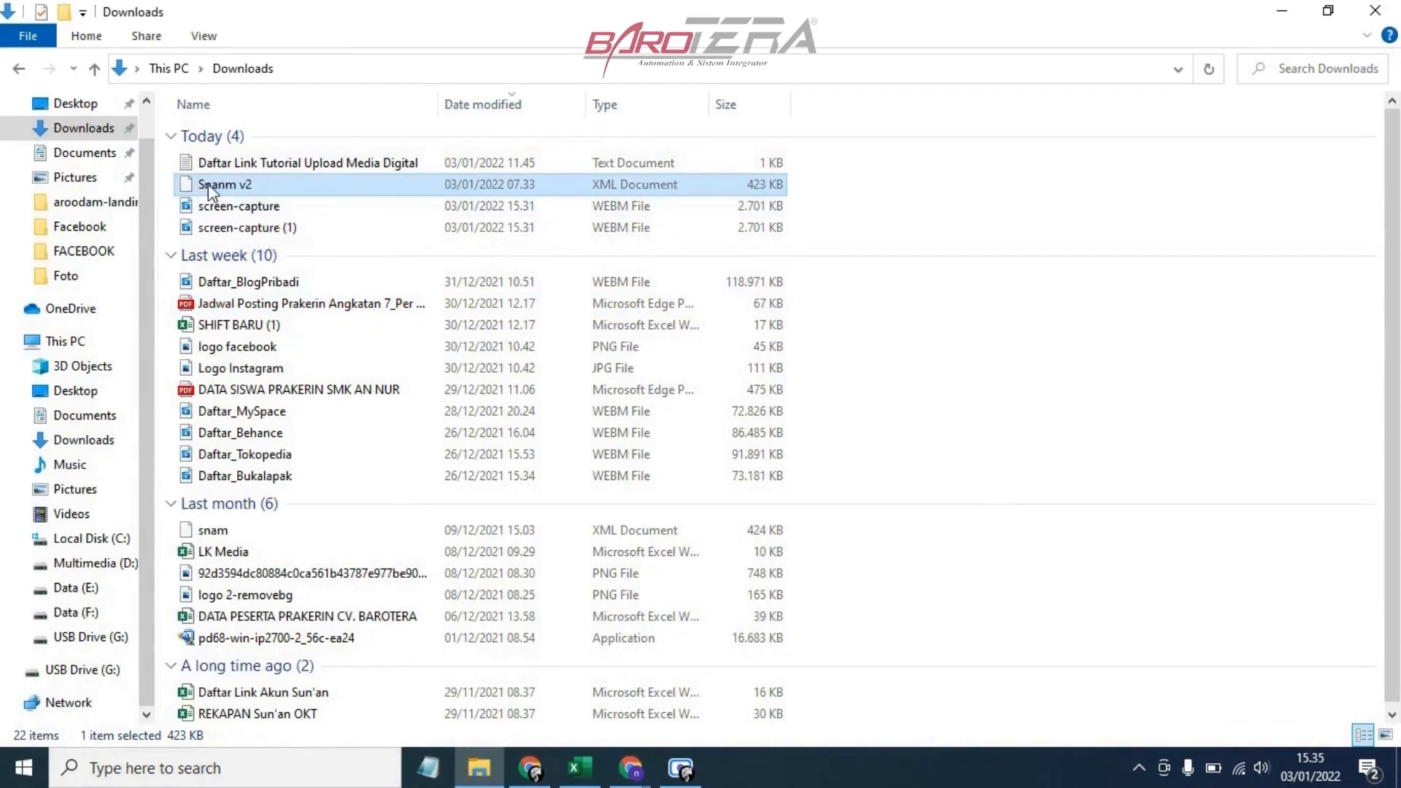
click(265, 186)
click(305, 190)
double_click(300, 182)
right_click(299, 183)
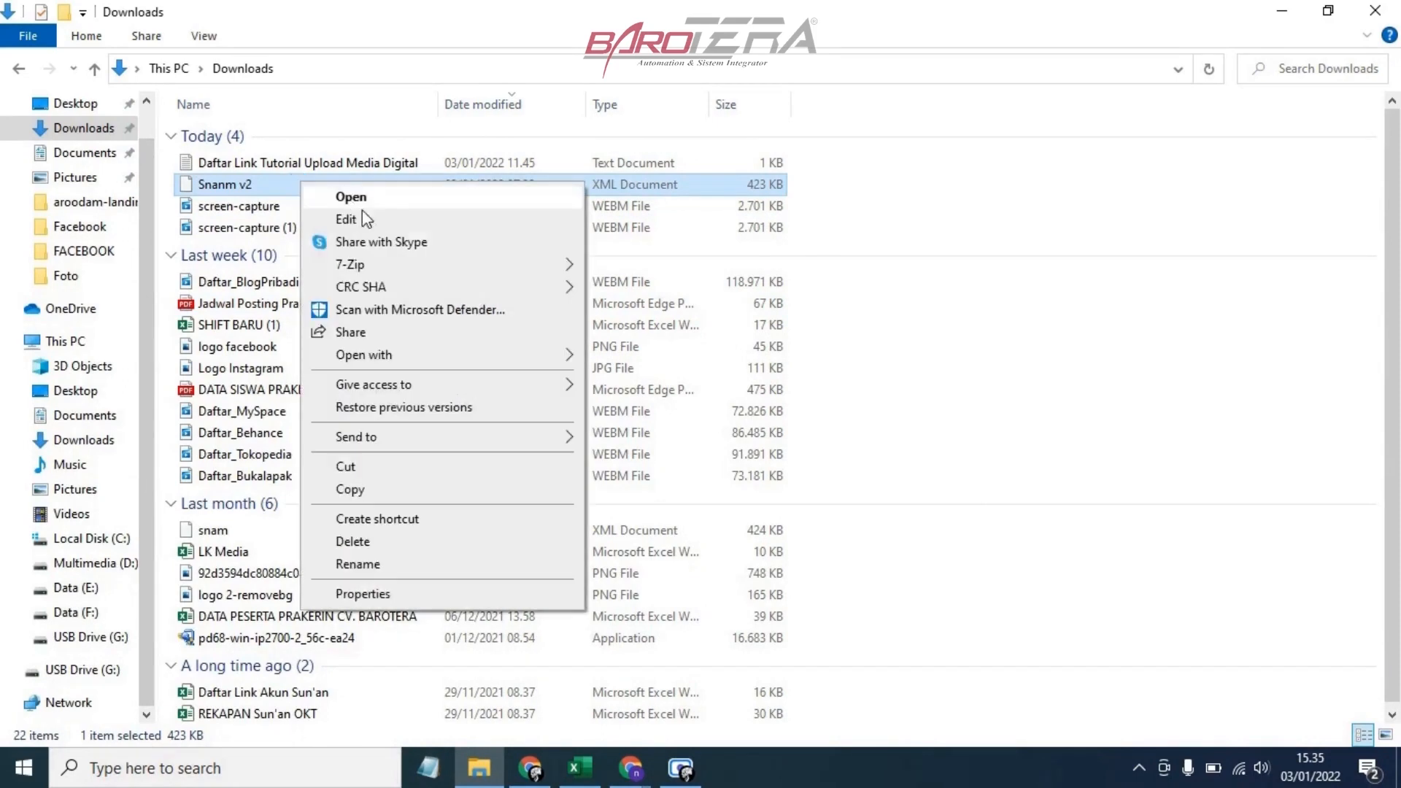
mouse_move(401, 357)
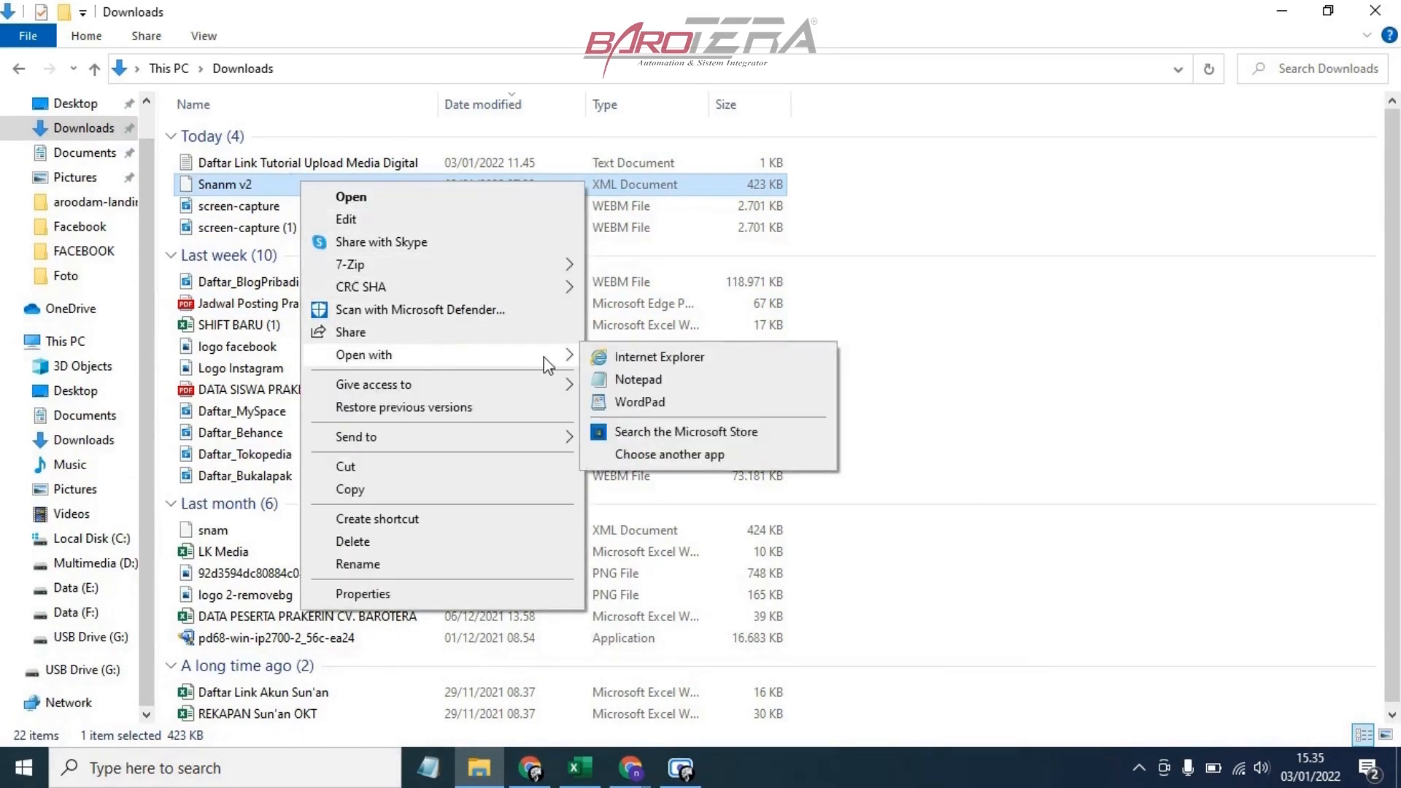
click(619, 381)
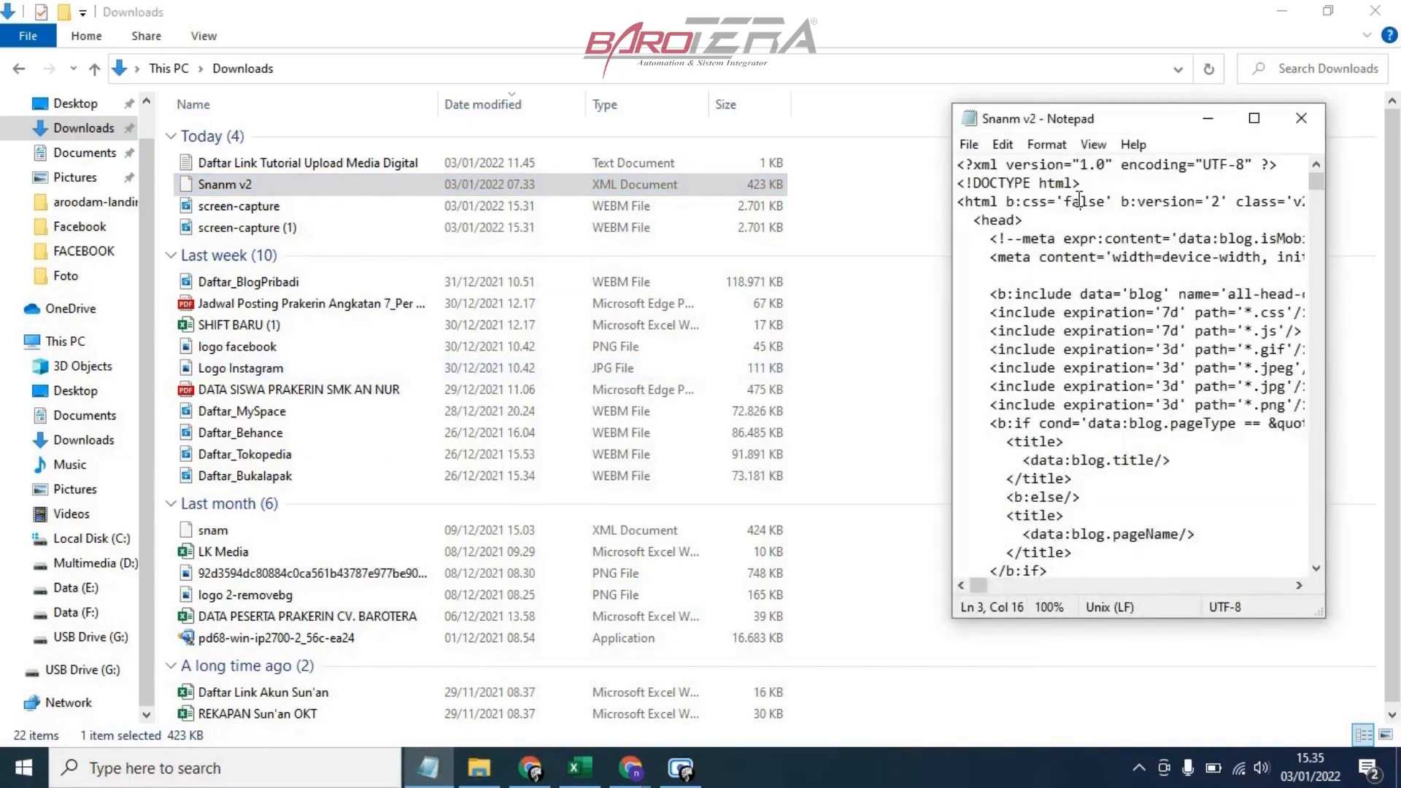
Copy the entire Snanm v2 template code and paste it into the blank theme HTML editor in the browser
key(ctrl+a)
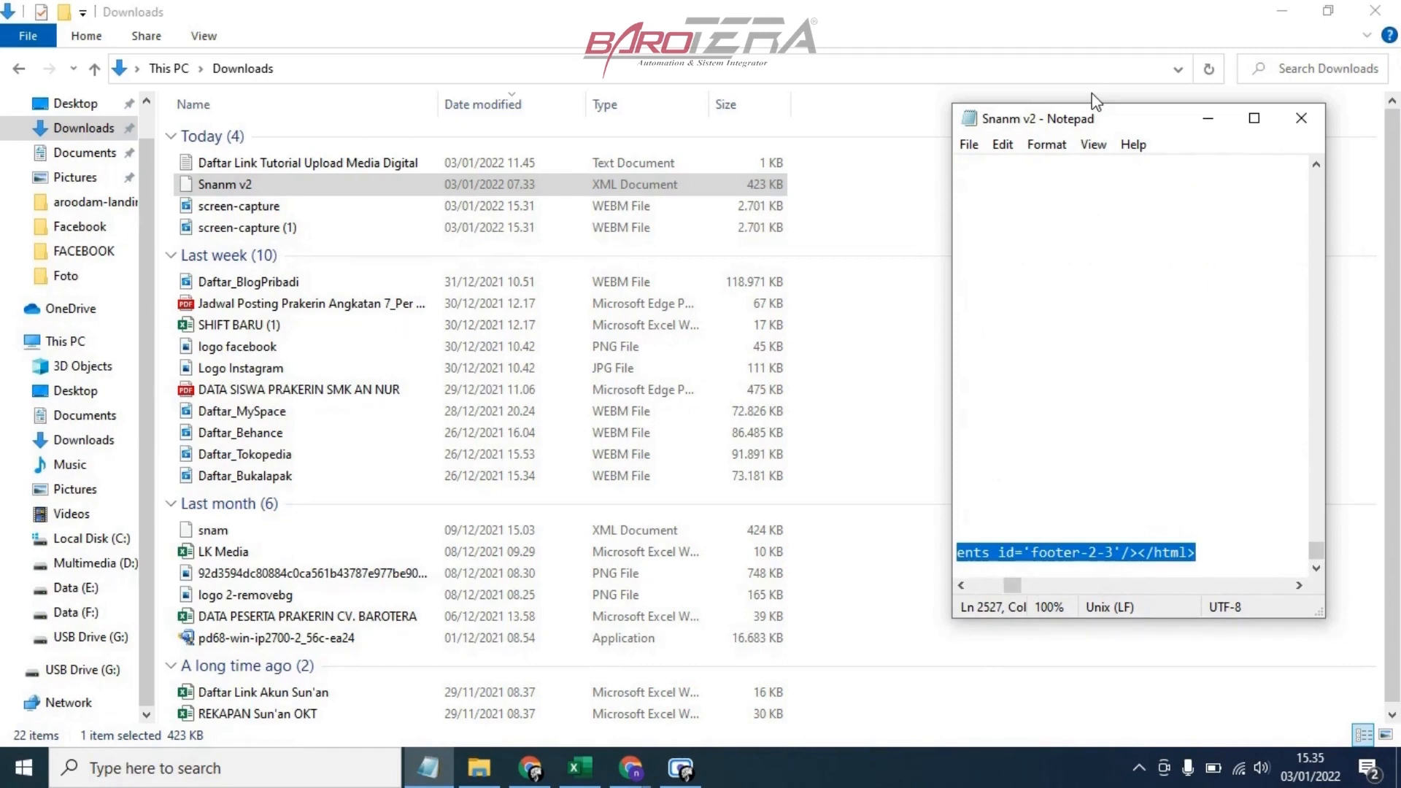
mouse_move(652, 777)
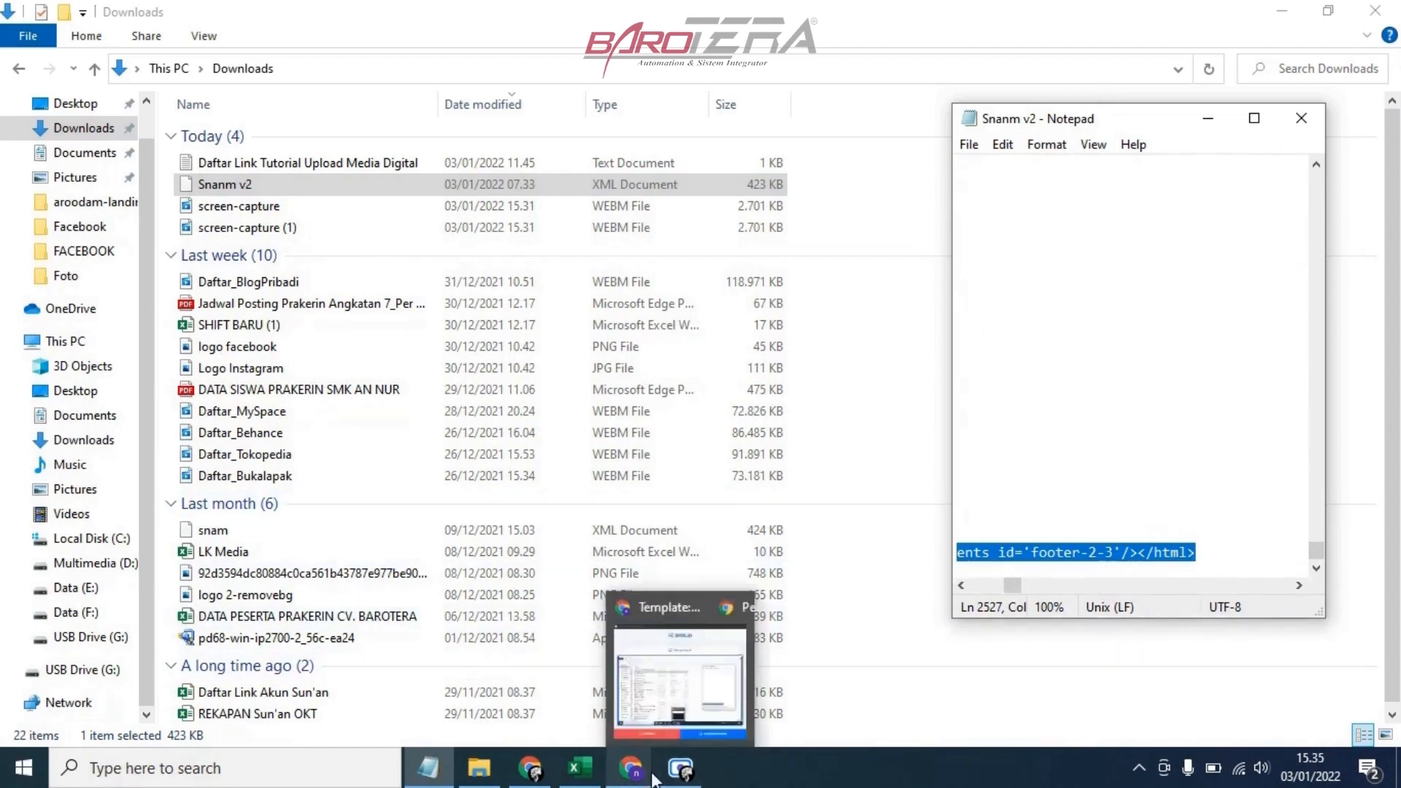
click(606, 675)
right_click(244, 274)
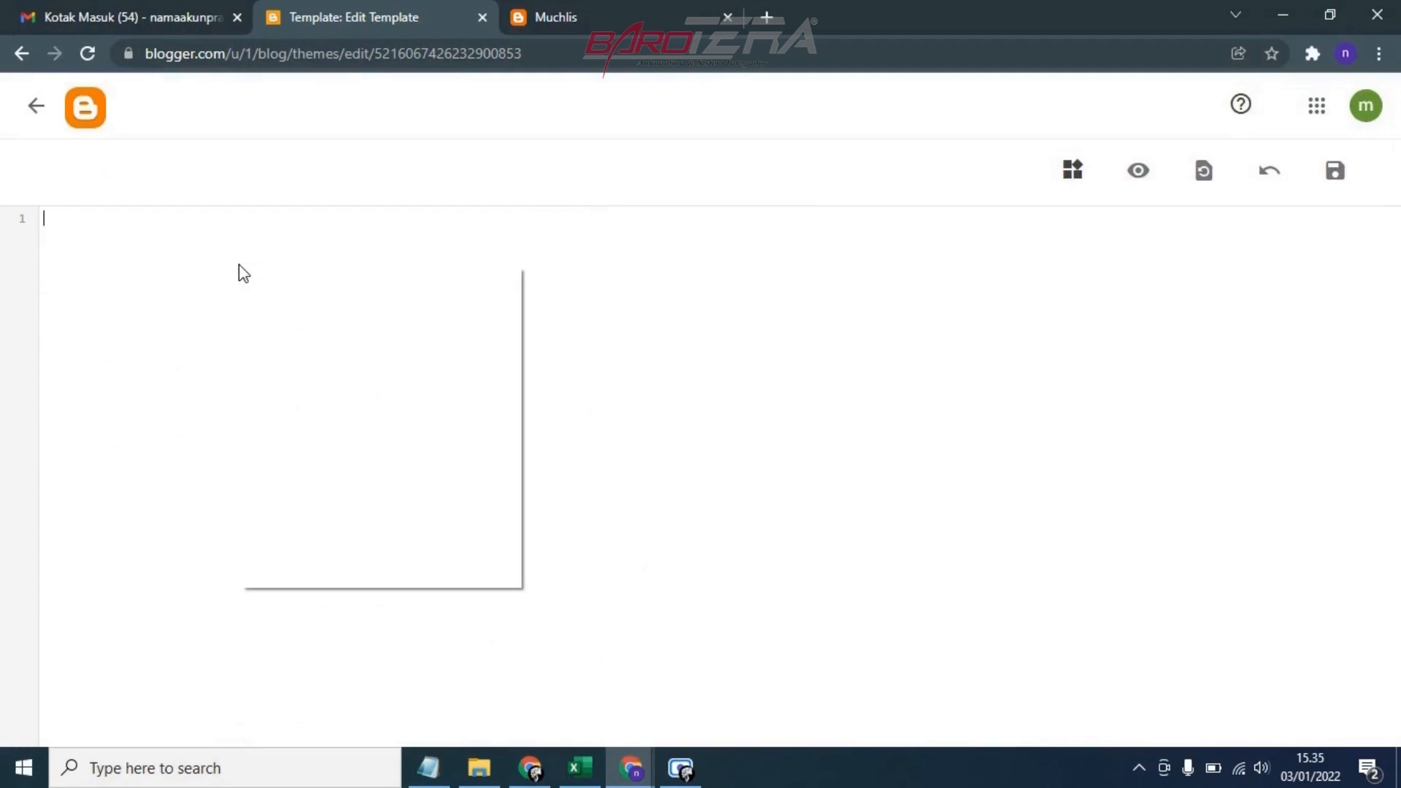
click(282, 425)
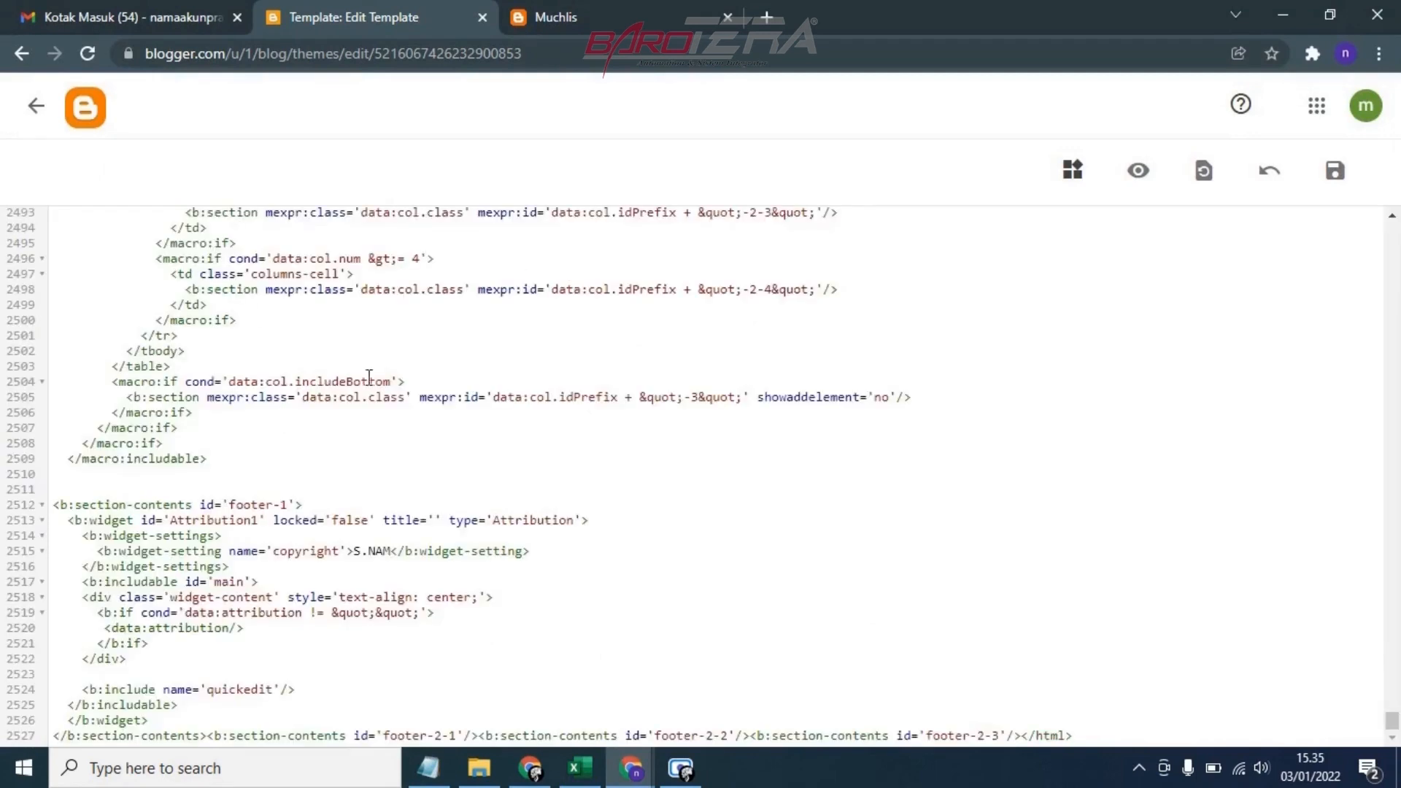
Save the new template code and return to the theme page
scroll(765, 344, up, 15)
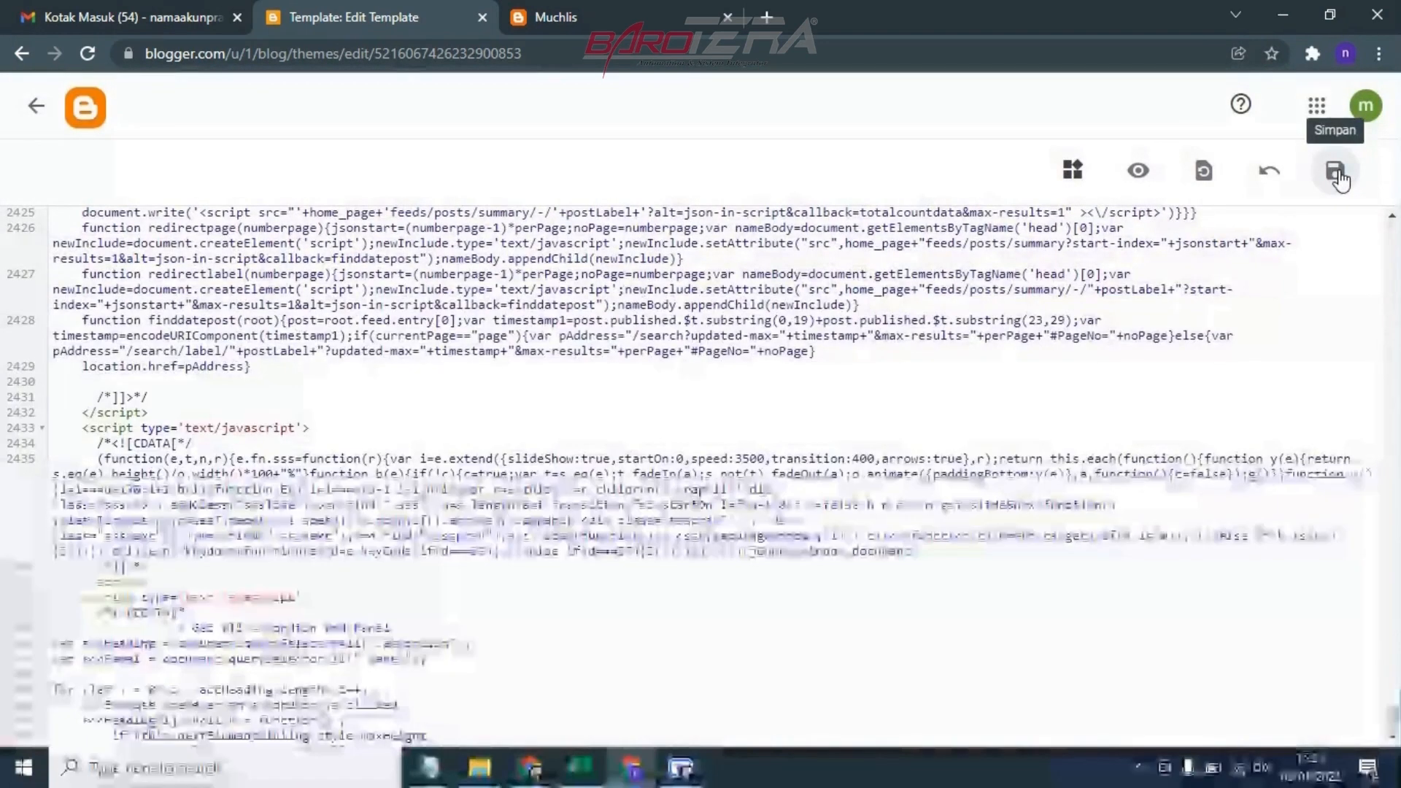
click(1340, 179)
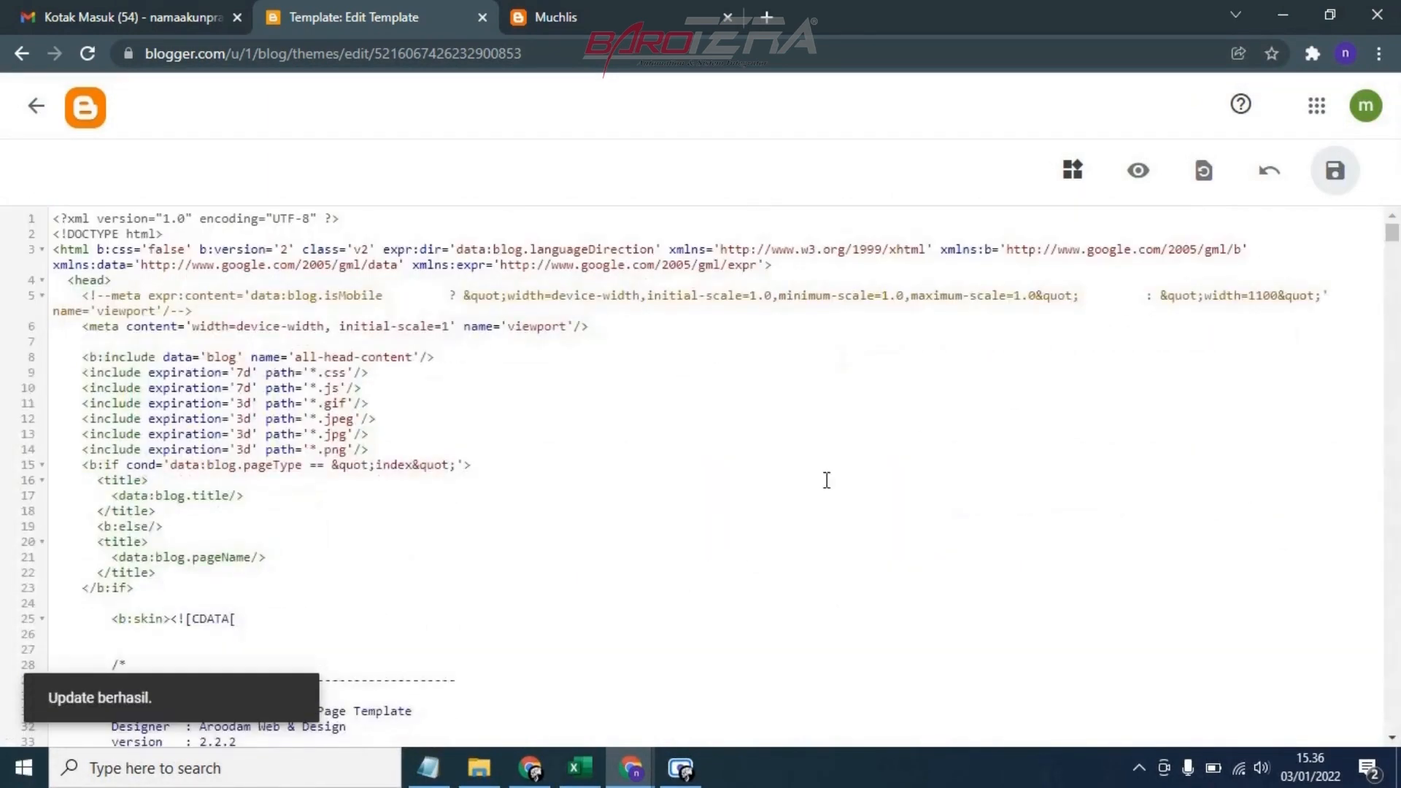
click(32, 108)
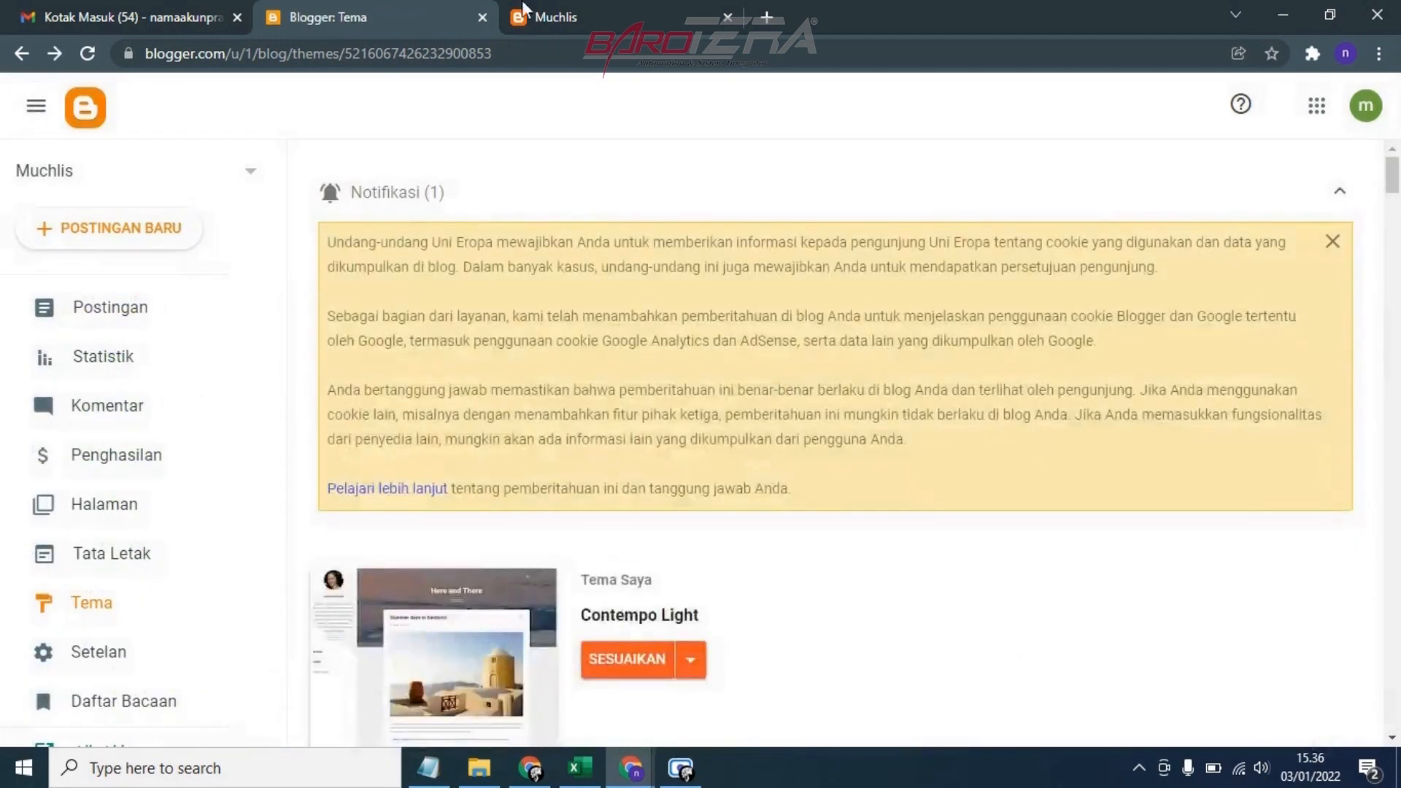
Close the old blog tab and open the live blog from Blogger to check the new template
right_click(205, 399)
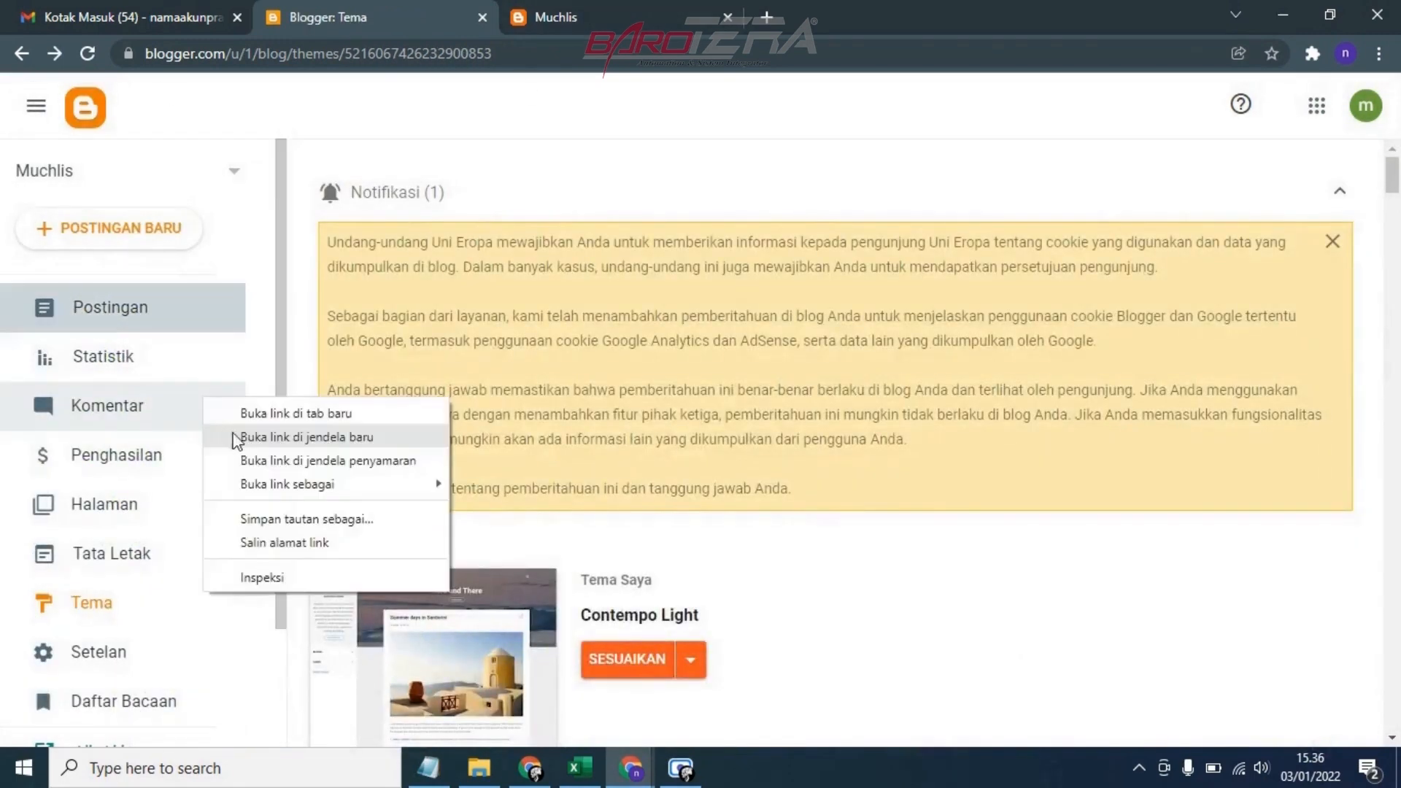
click(727, 17)
scroll(117, 583, down, 2)
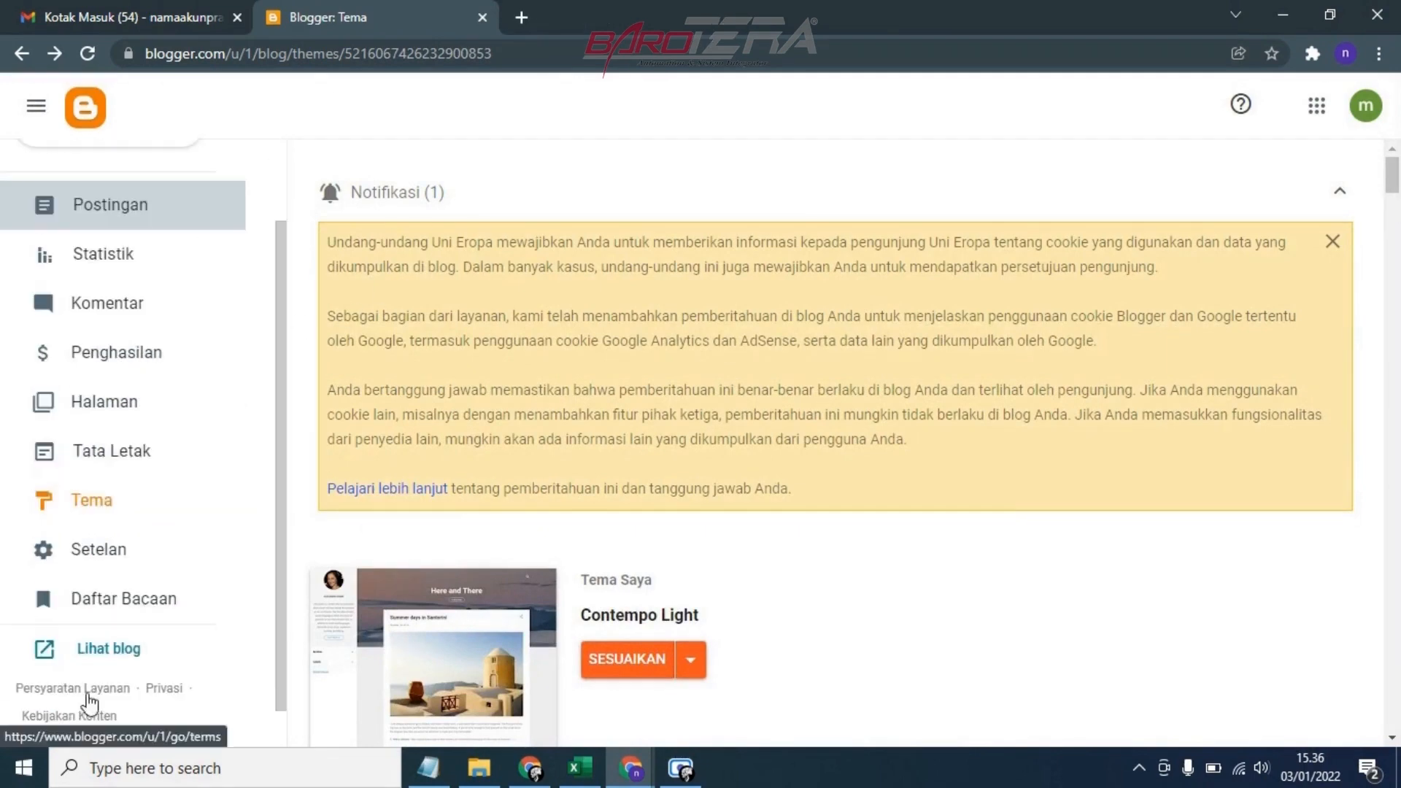
click(99, 649)
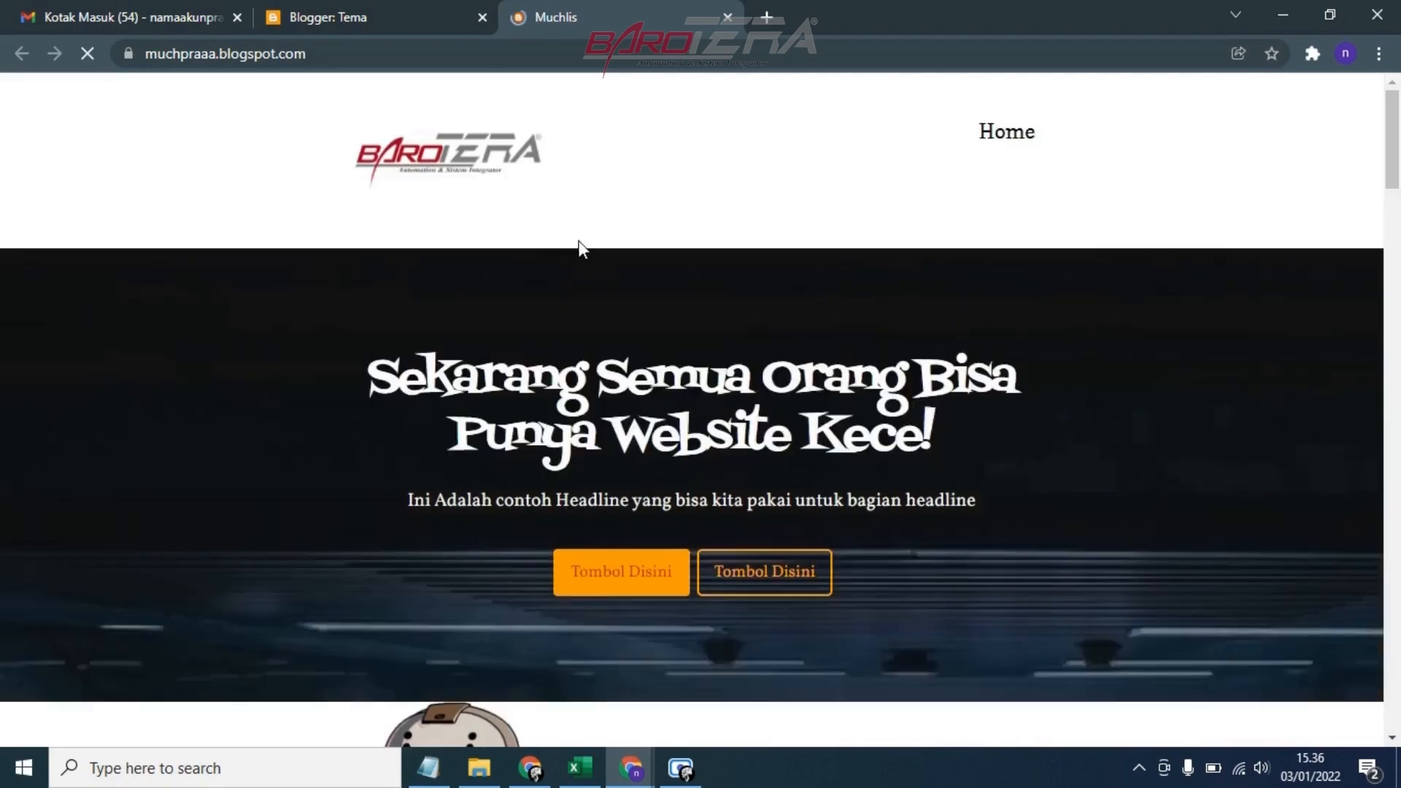
Look through the live blog's home page from the header to the contact section to examine the new template
scroll(666, 208, down, 10)
scroll(669, 206, down, 20)
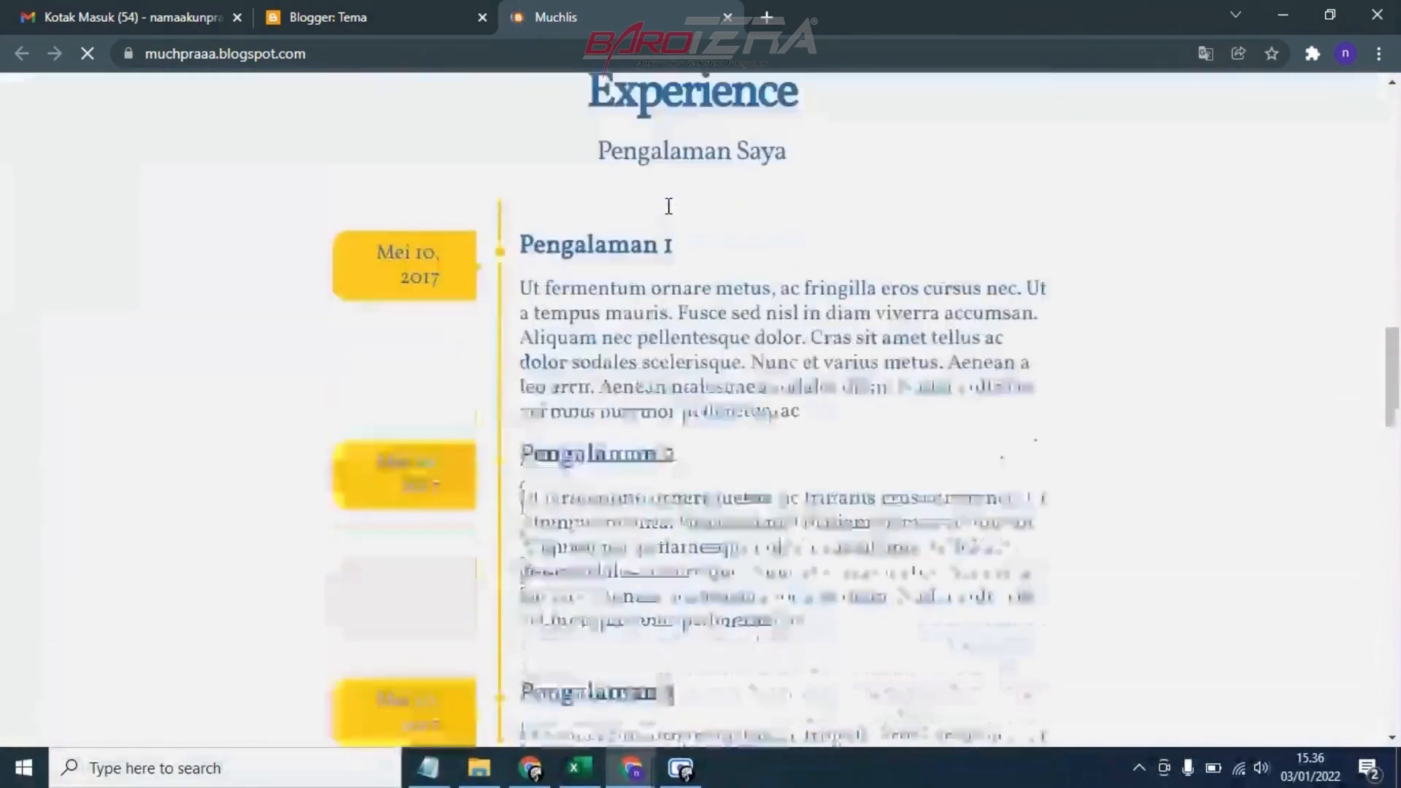
scroll(668, 206, down, 5)
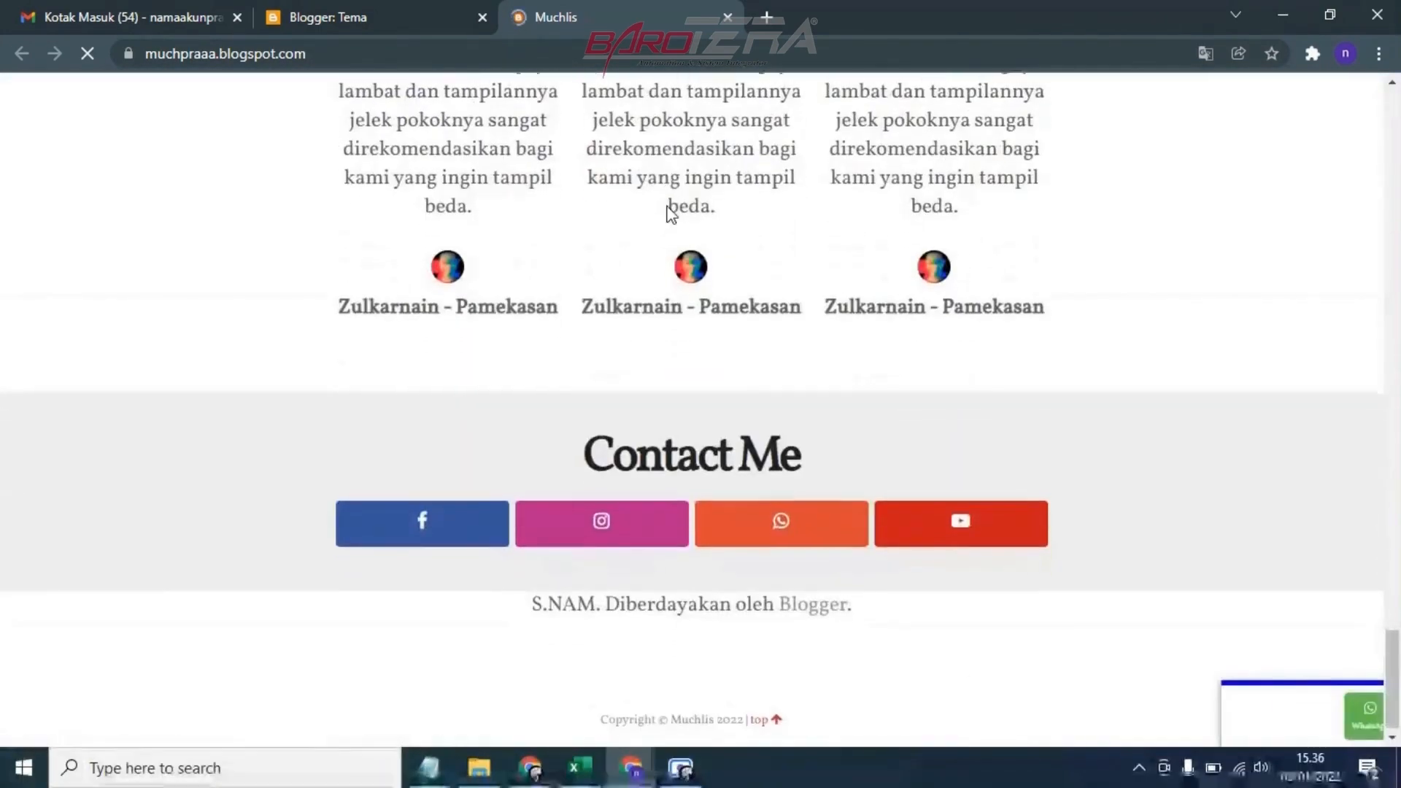
scroll(669, 213, up, 12)
scroll(671, 215, up, 12)
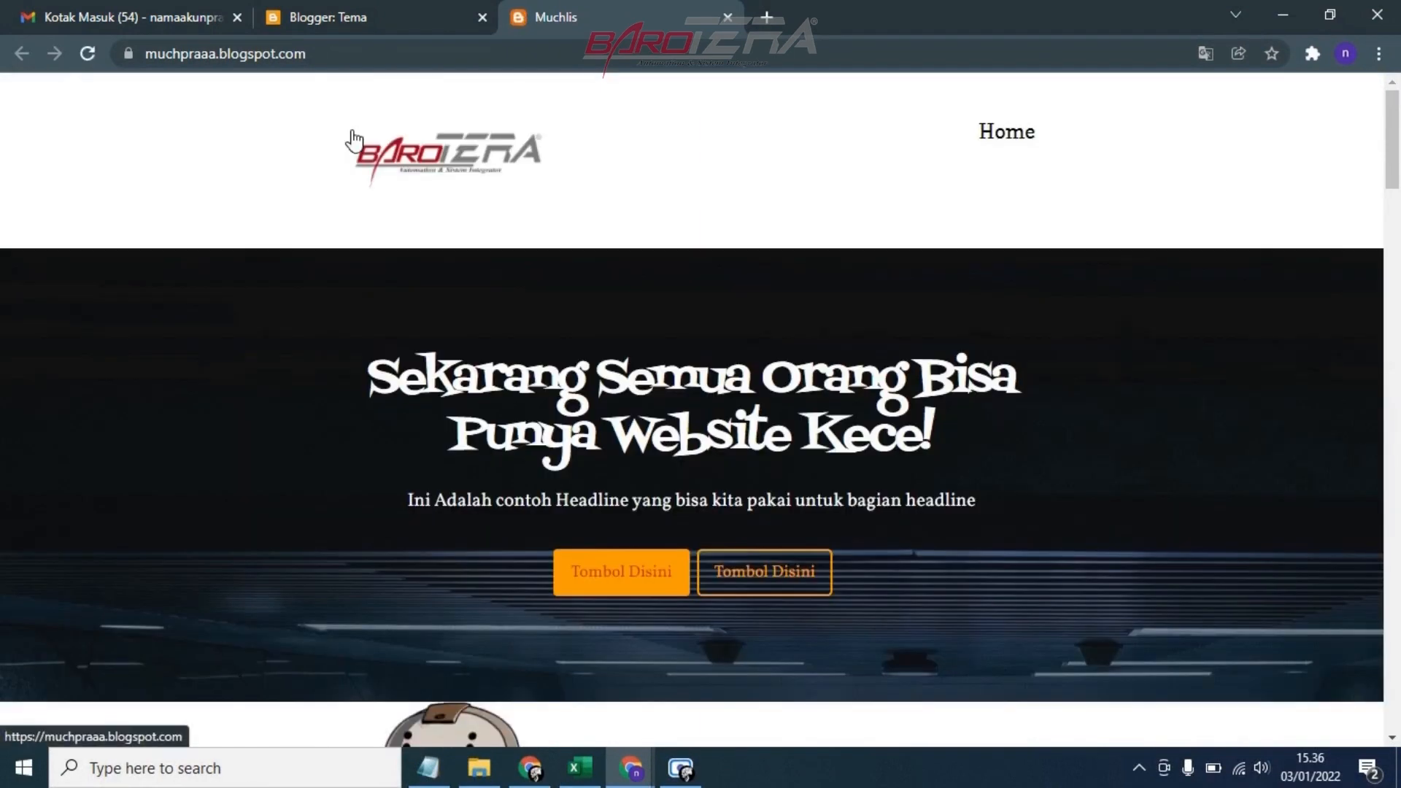
scroll(488, 283, down, 10)
scroll(496, 301, down, 15)
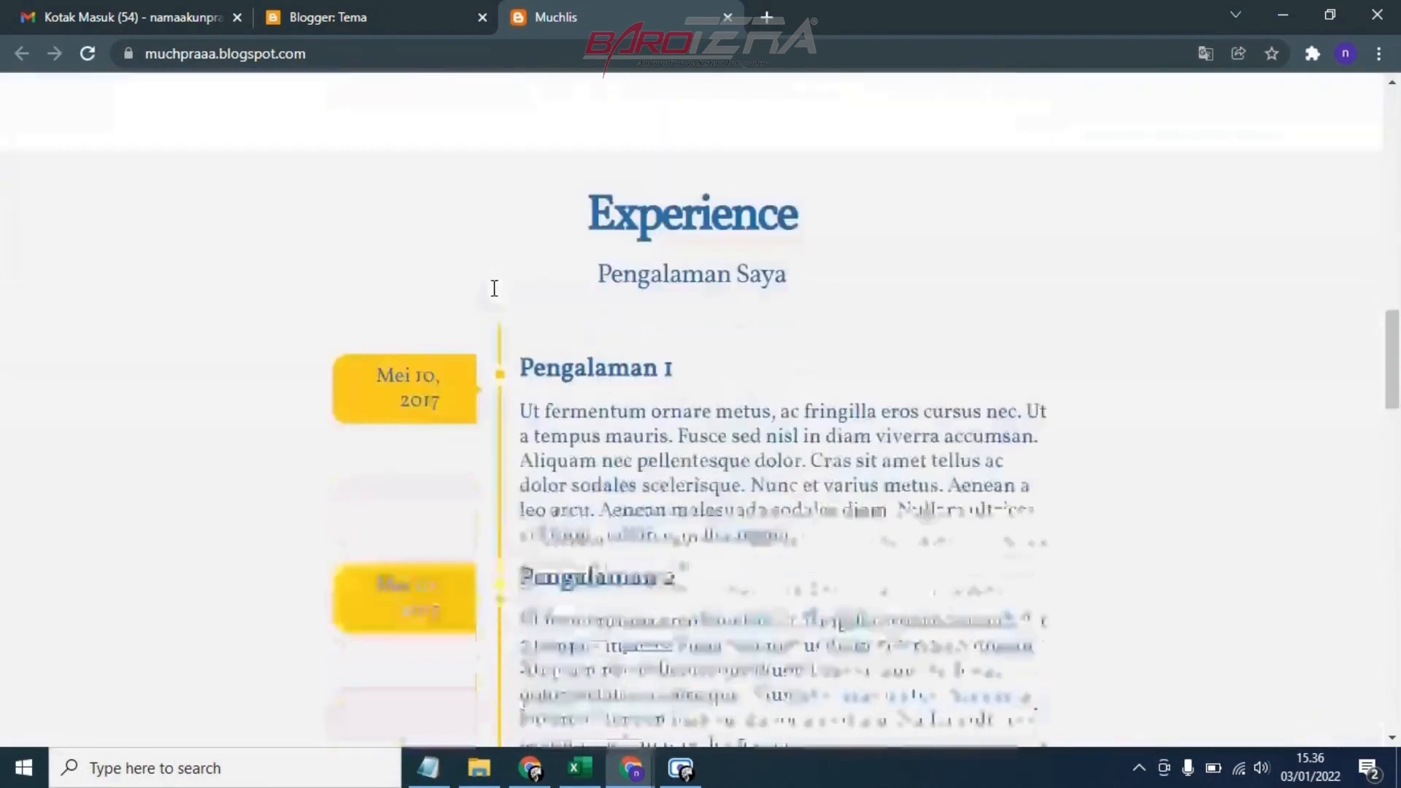
scroll(491, 244, up, 20)
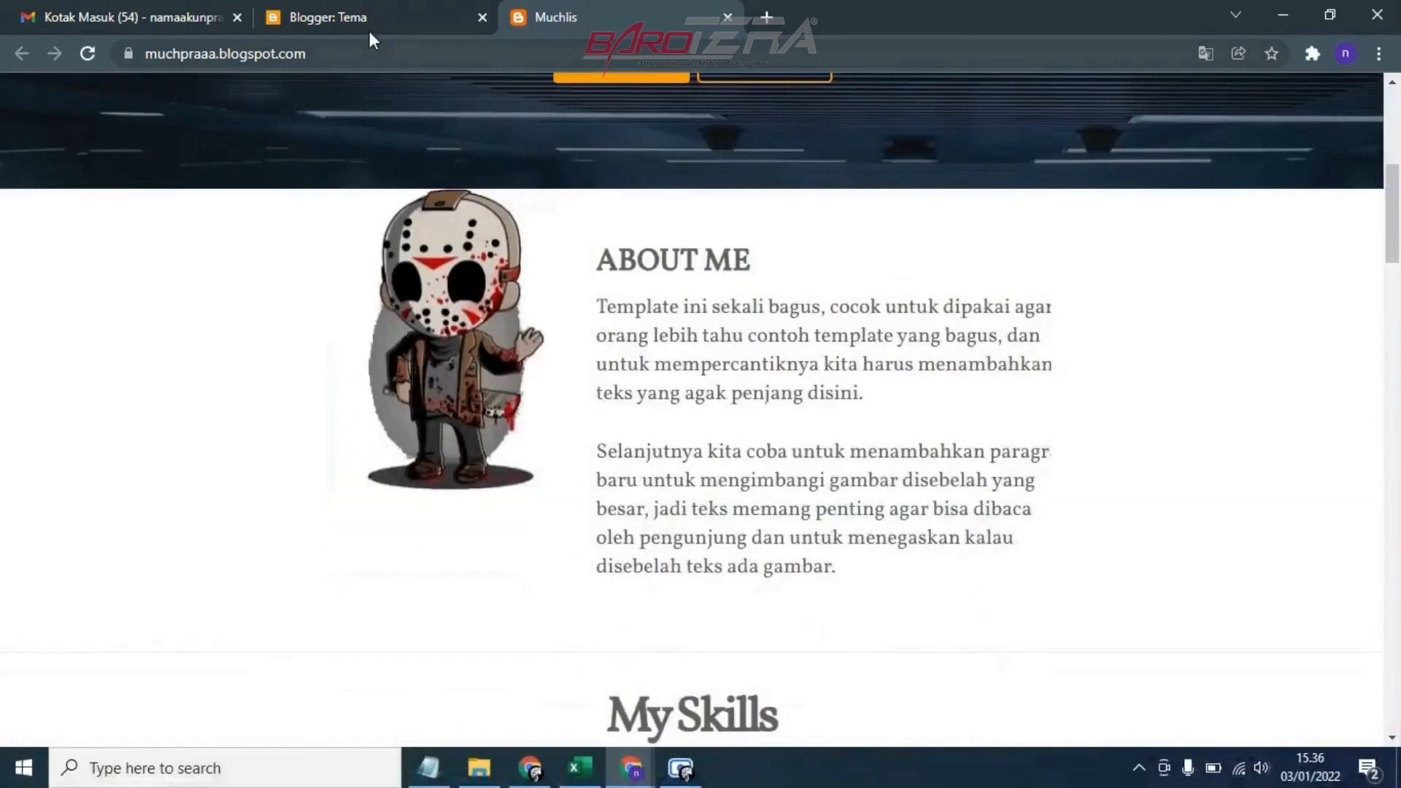
Return to Blogger and open the blog's Tata Letak page, collapsing the cookie notification
click(370, 17)
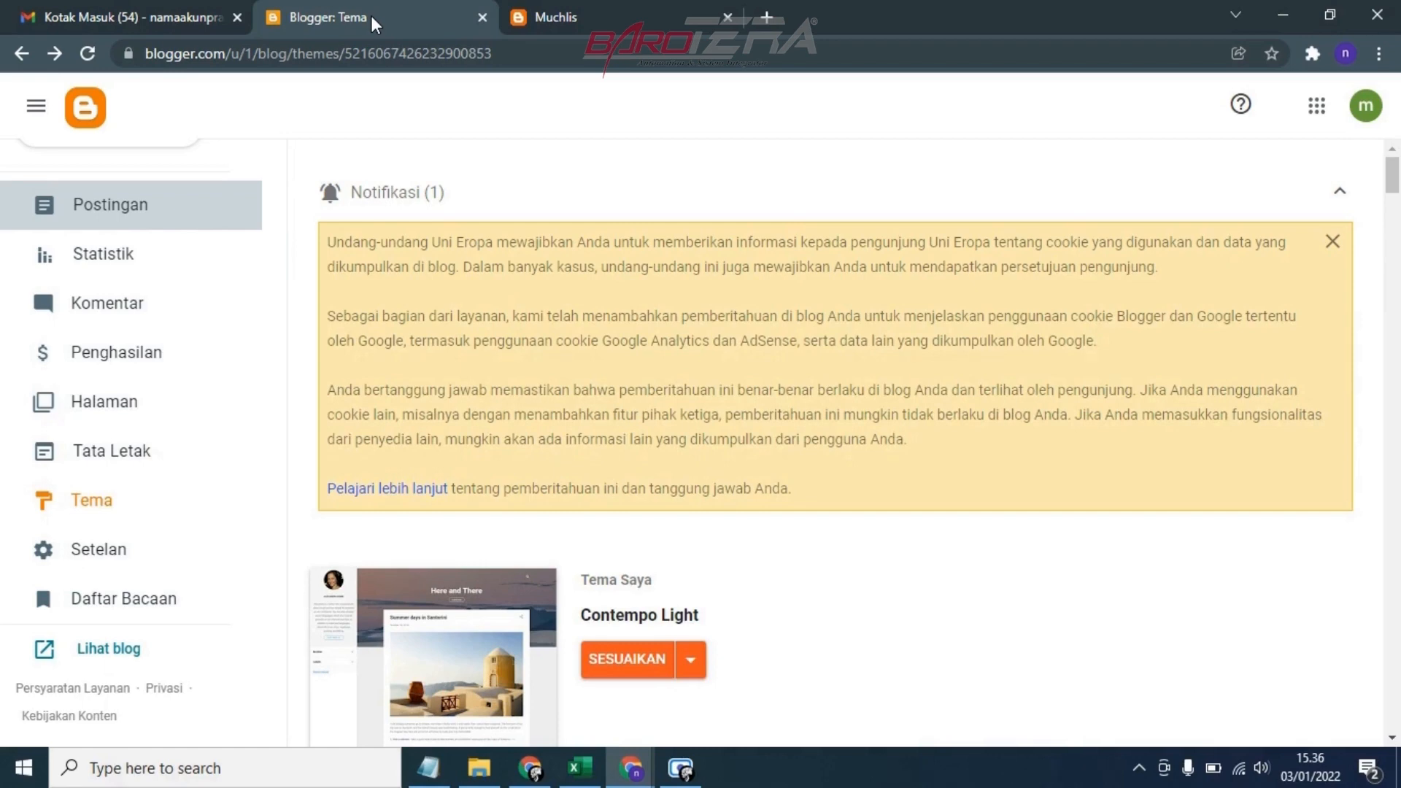
click(558, 16)
click(446, 15)
click(1336, 195)
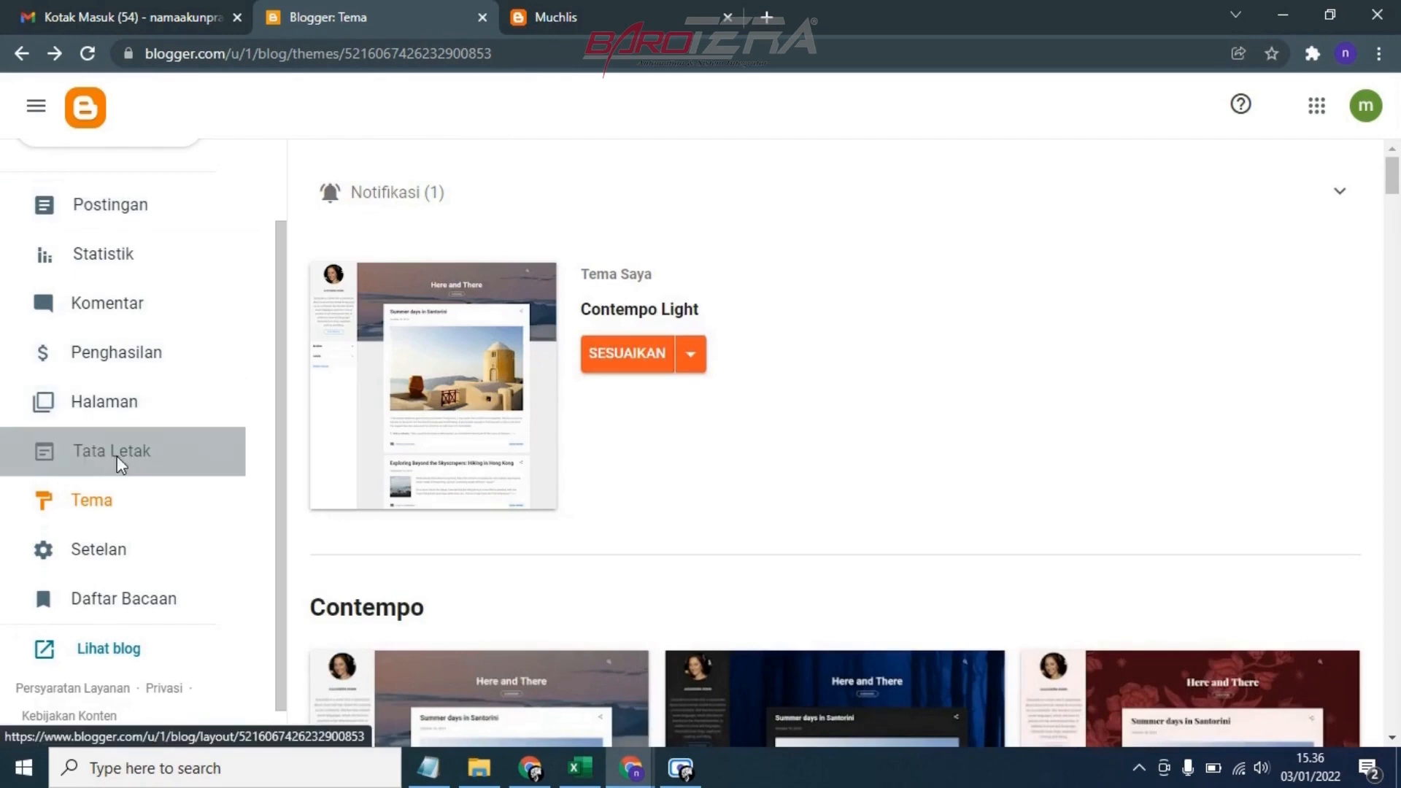
click(116, 452)
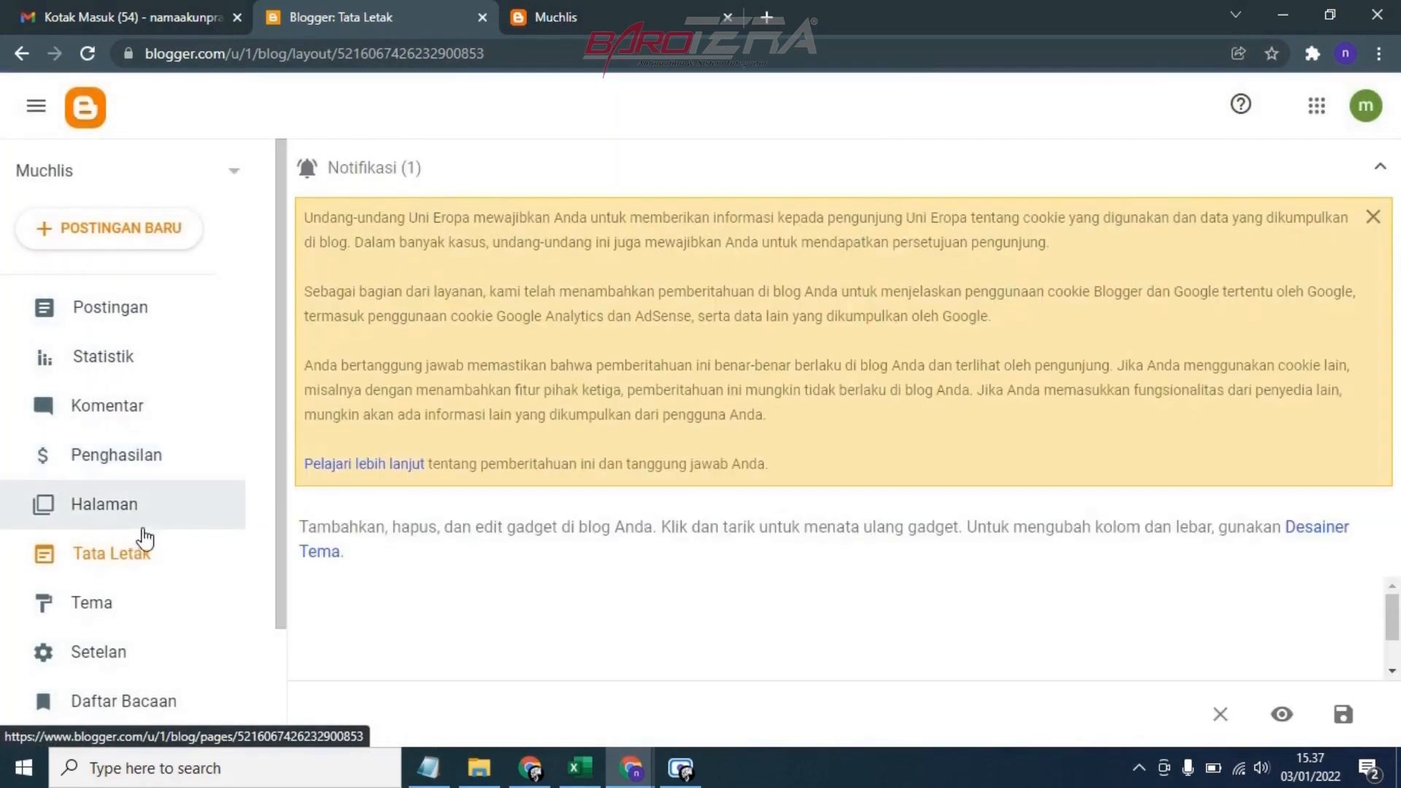
click(1383, 170)
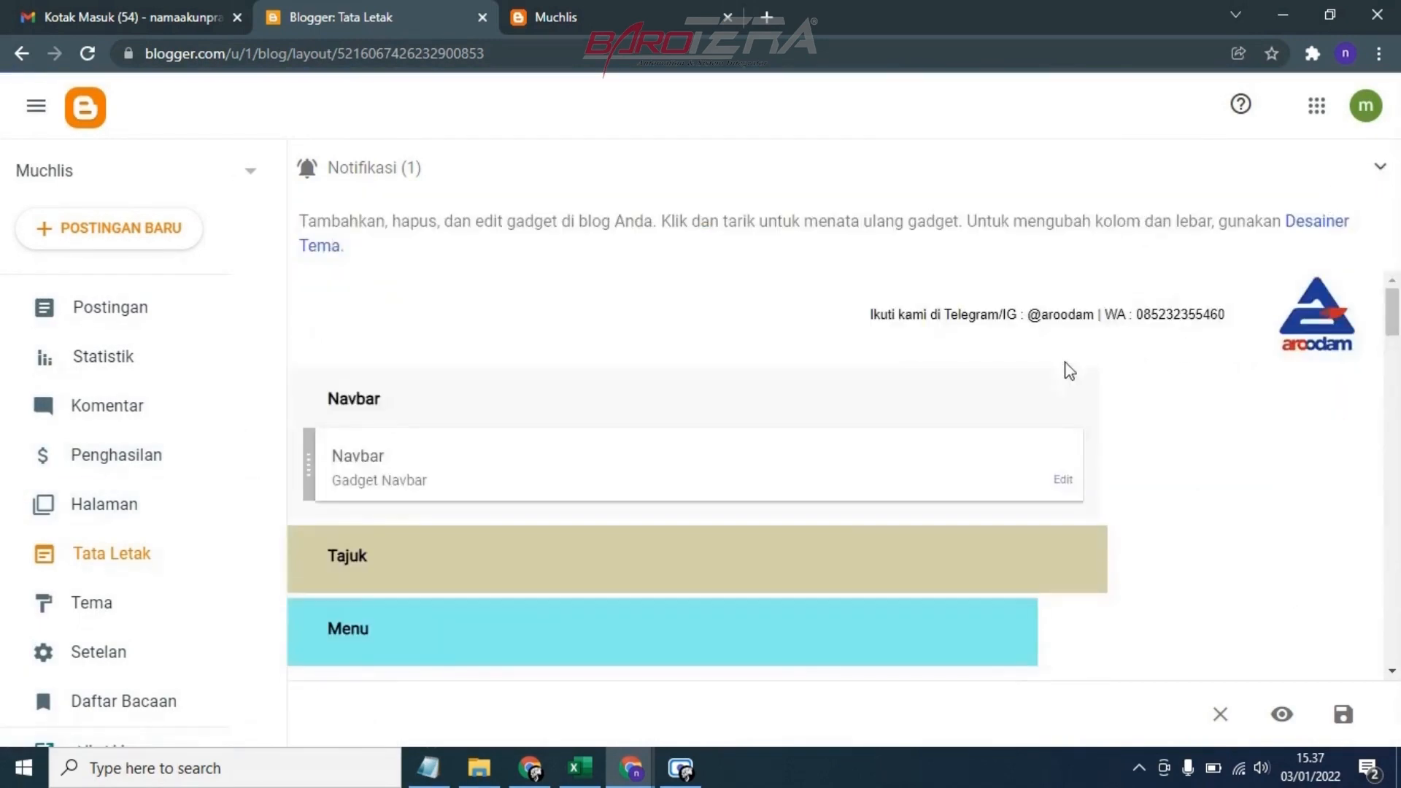
Open the "Something about me" HTML/JavaScript gadget in the Cover section for editing and view its code
scroll(1006, 375, down, 1)
scroll(620, 460, down, 2)
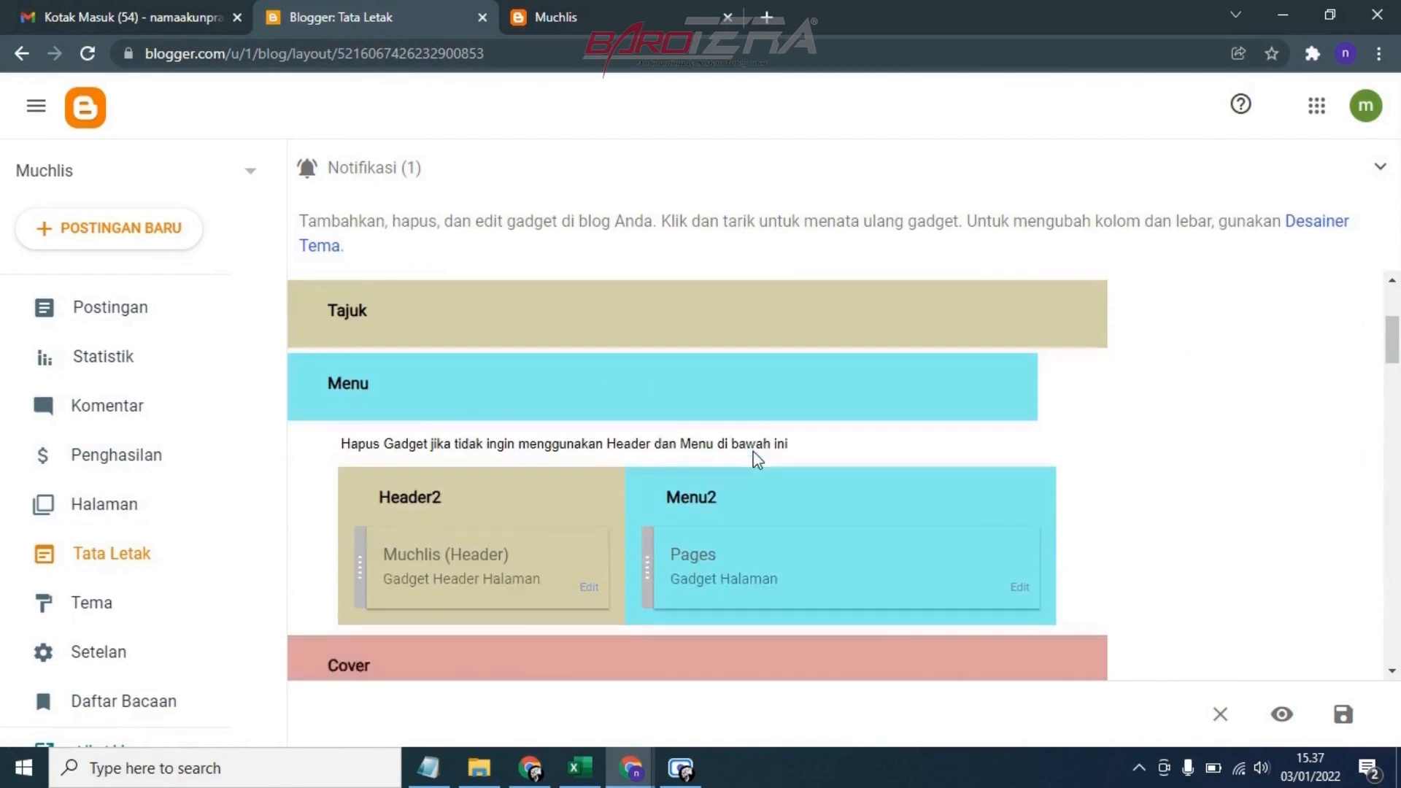
scroll(754, 458, down, 4)
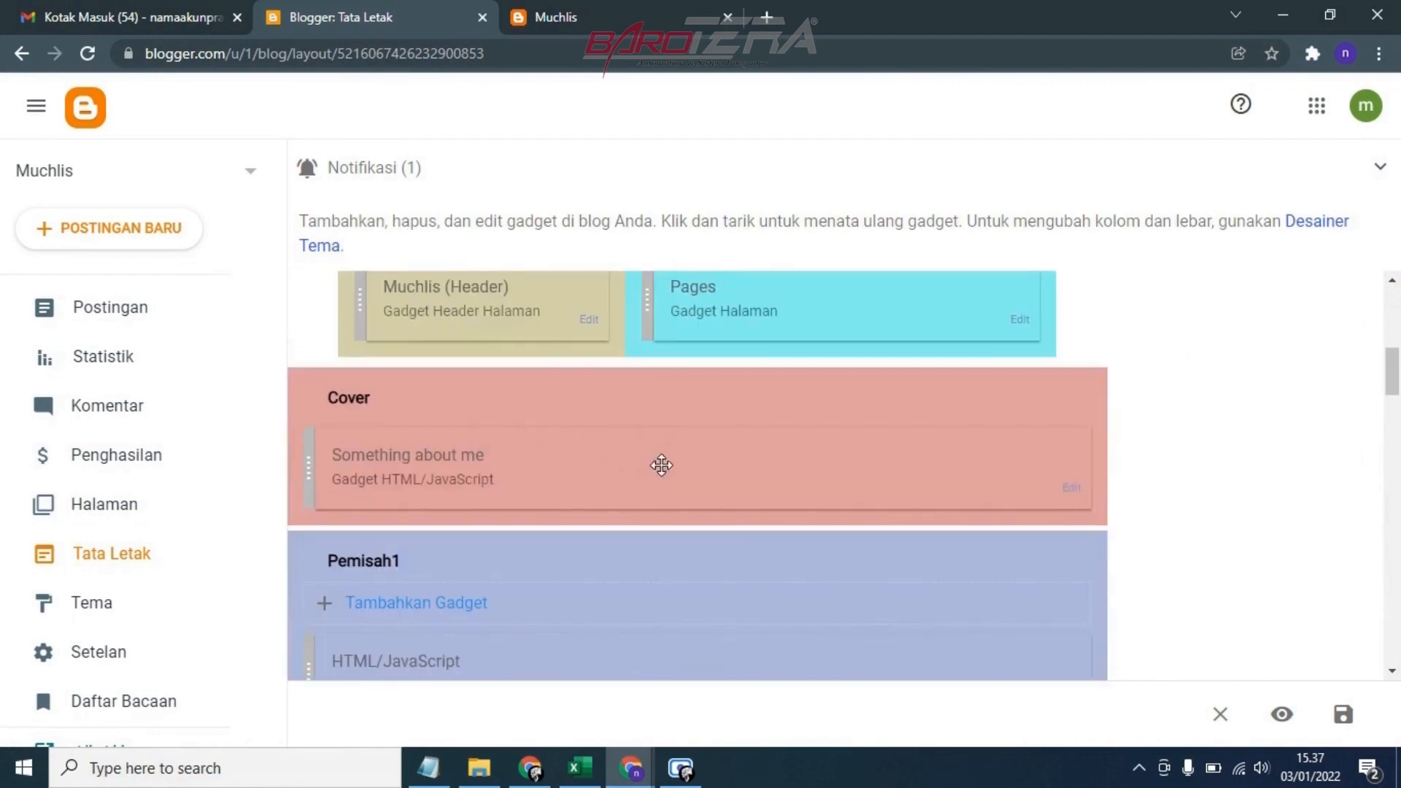
click(1072, 495)
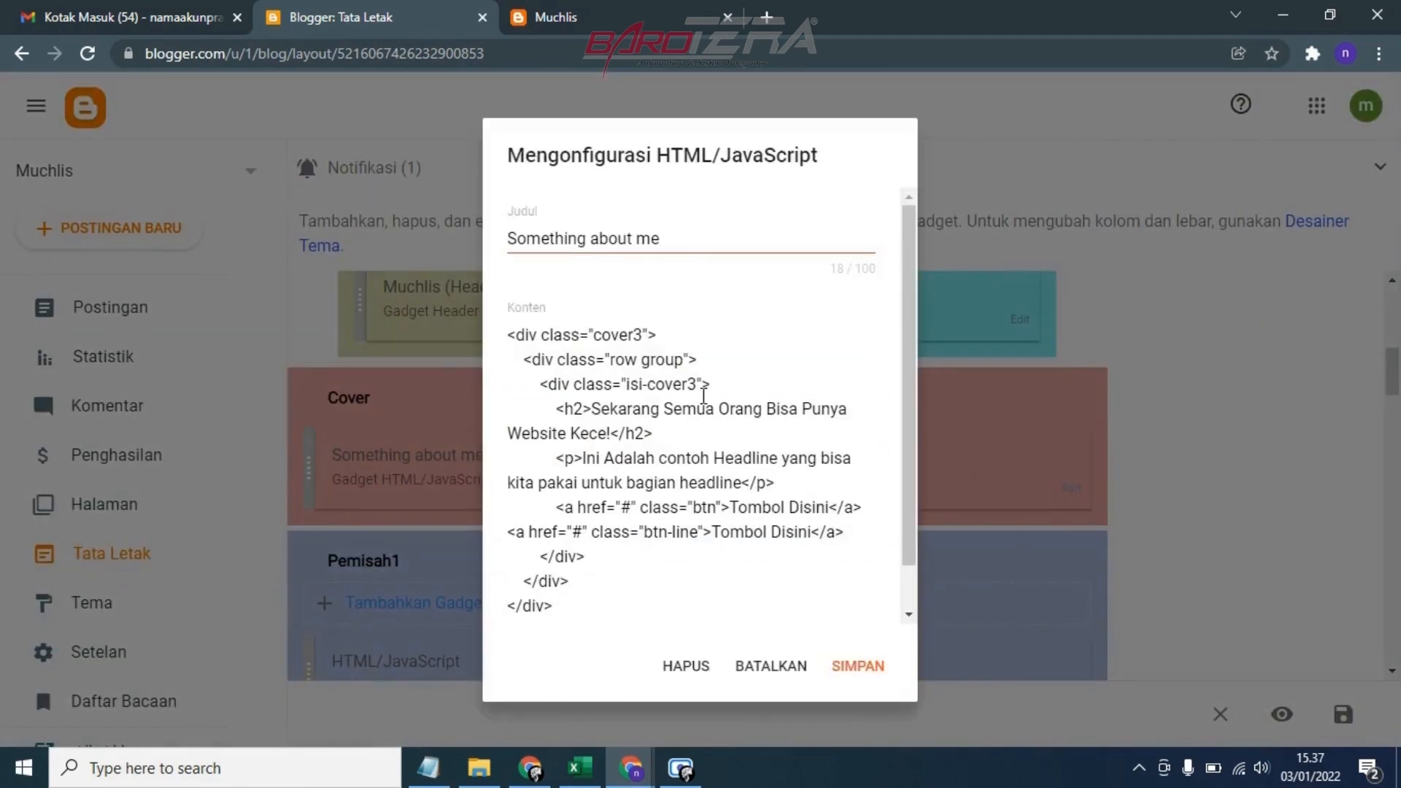
scroll(703, 395, down, 1)
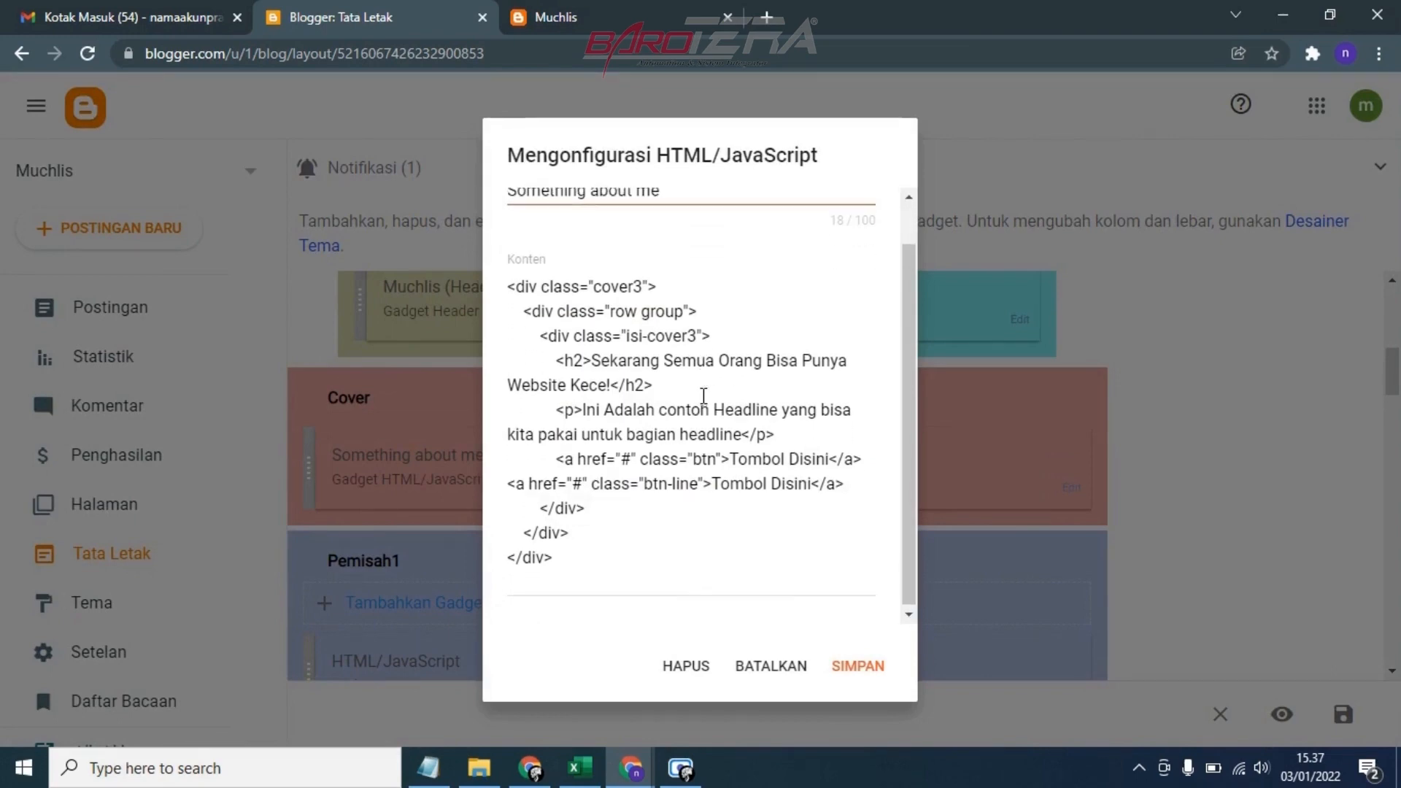
scroll(704, 396, up, 1)
Compare the cover banner's headline, text and buttons on the live blog with the gadget's HTML code
click(603, 4)
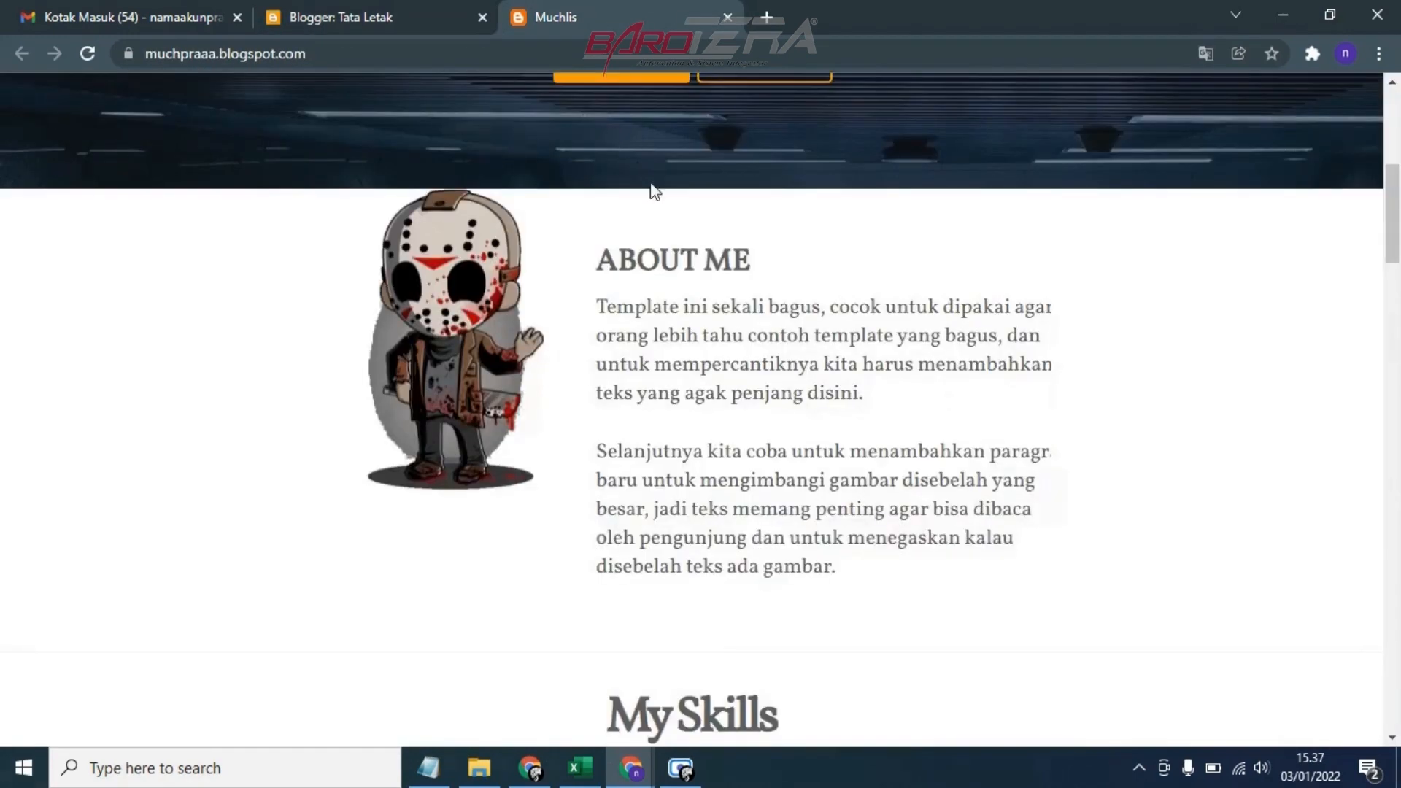
scroll(664, 204, up, 5)
scroll(698, 356, down, 1)
scroll(698, 356, up, 1)
scroll(698, 356, up, 1)
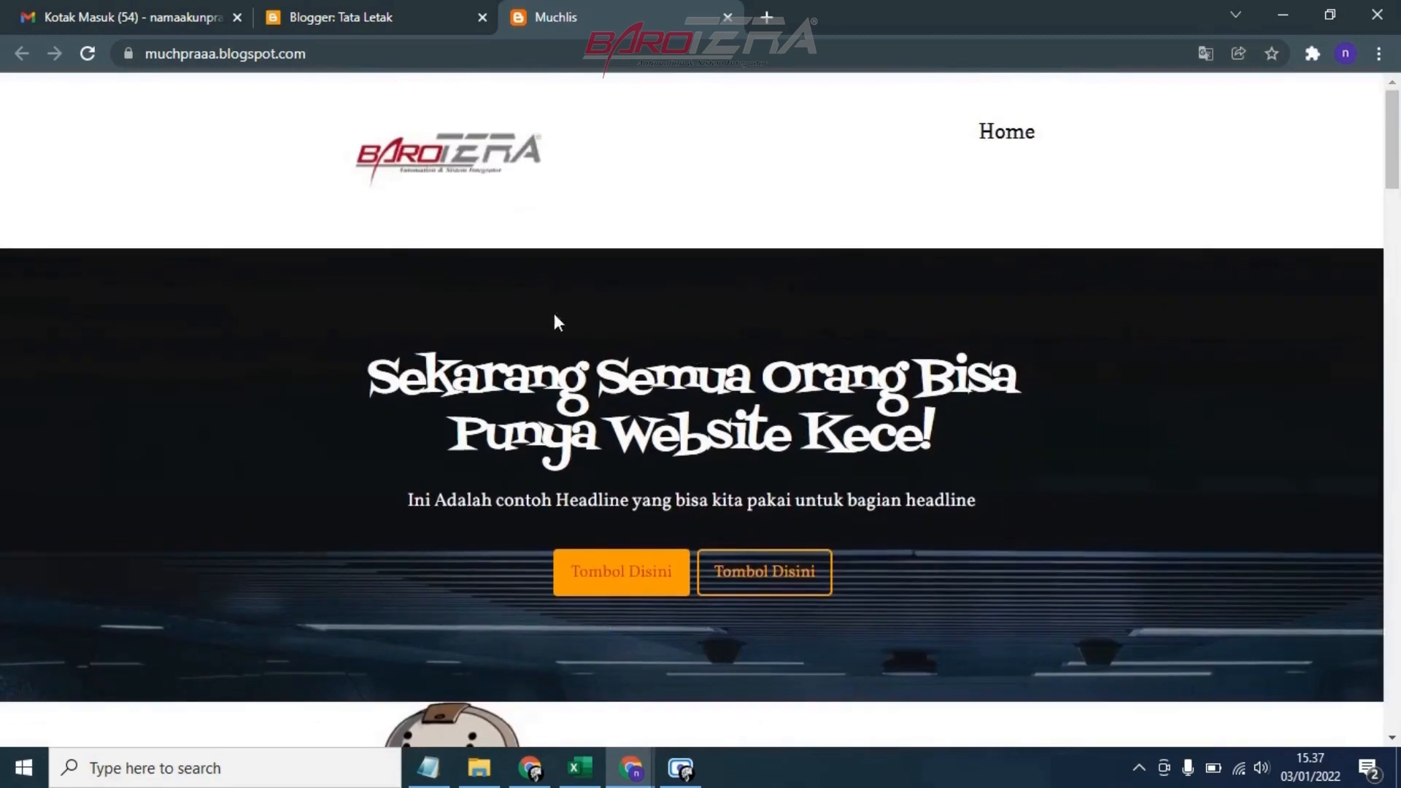
click(369, 20)
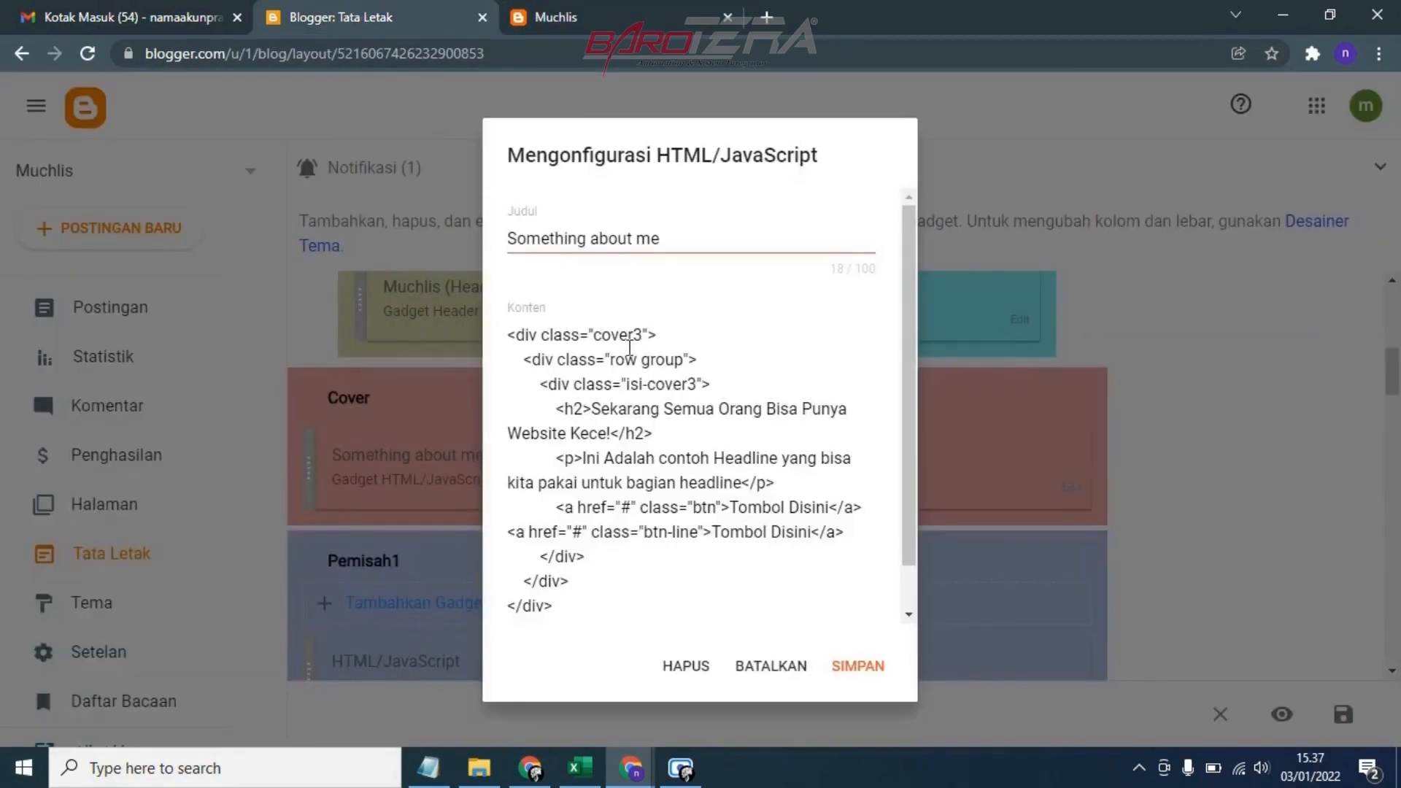
click(584, 13)
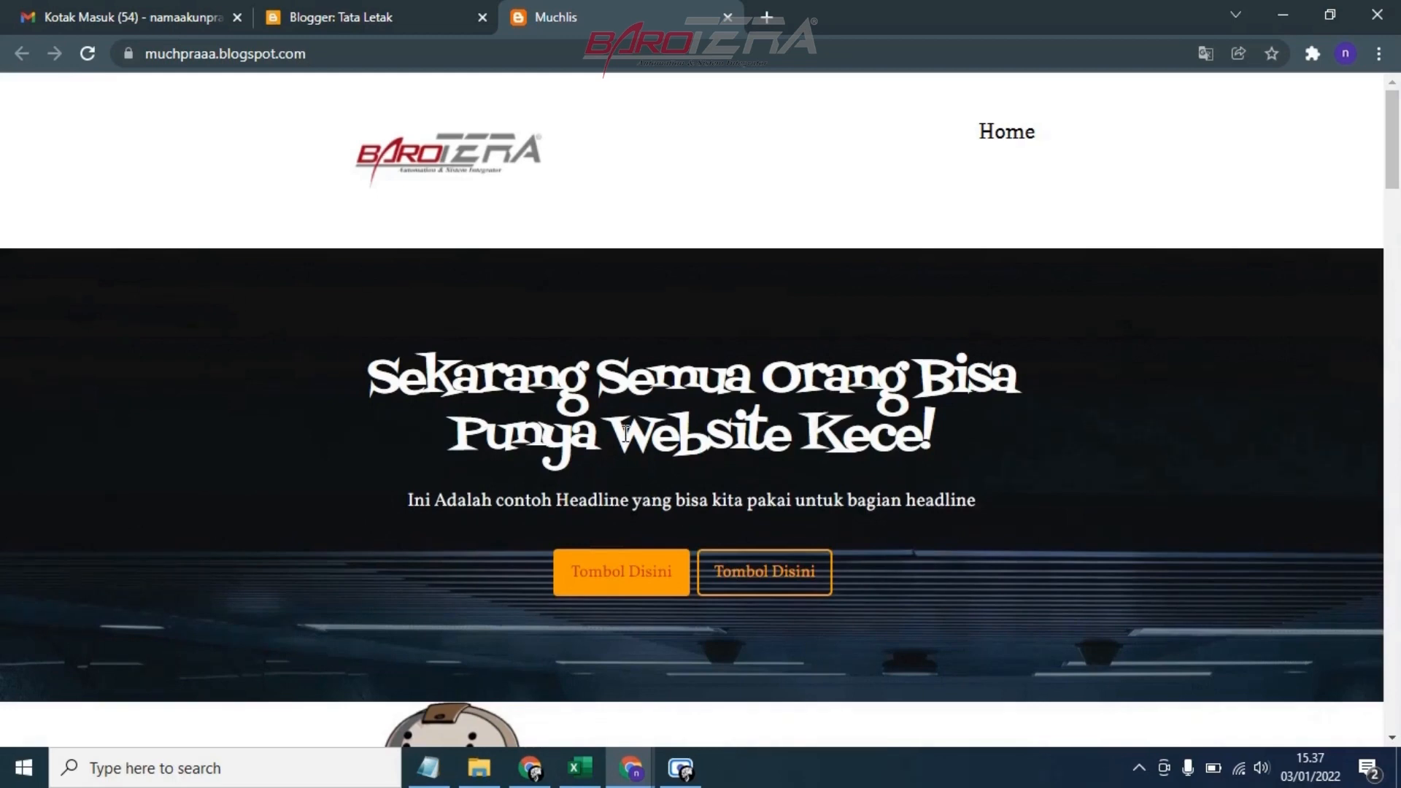
click(332, 9)
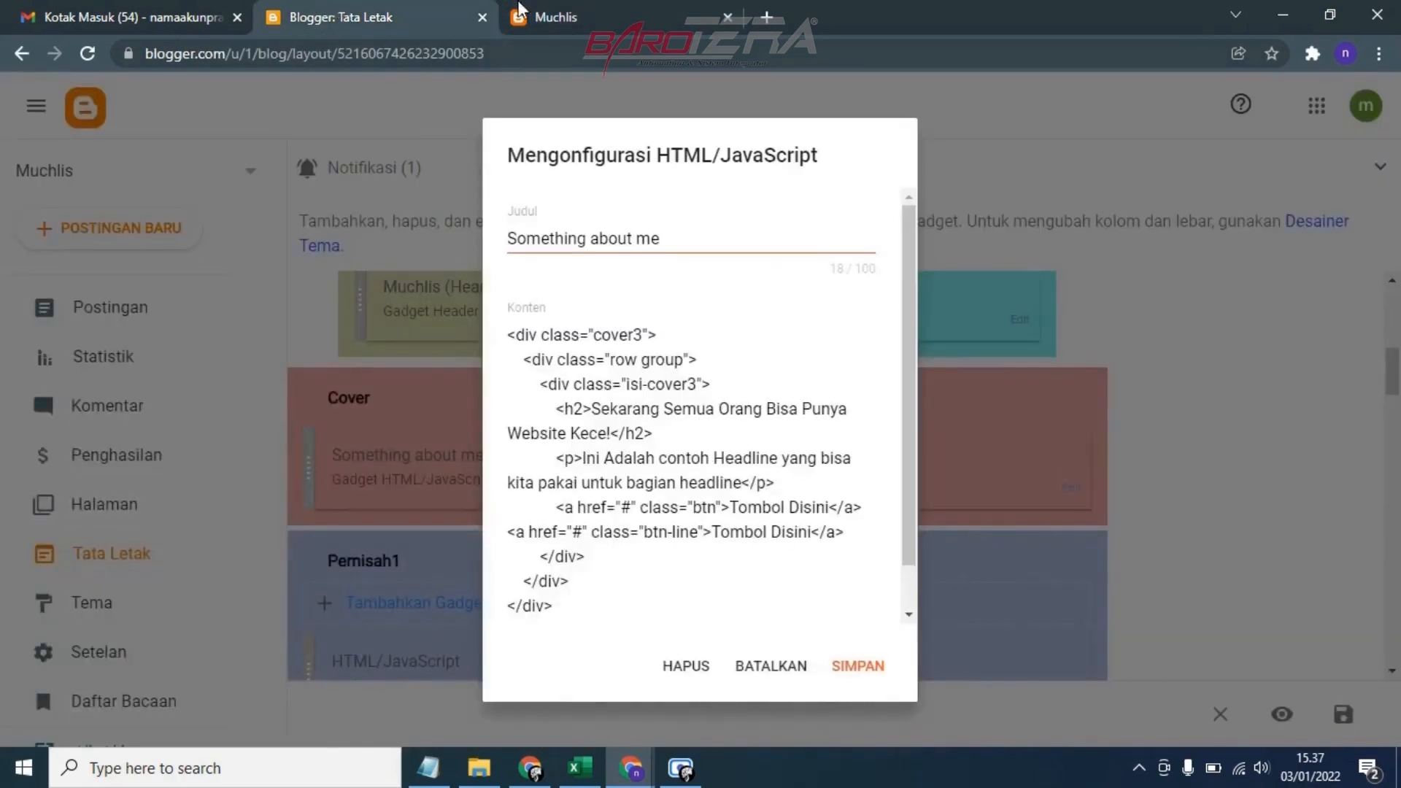
click(549, 9)
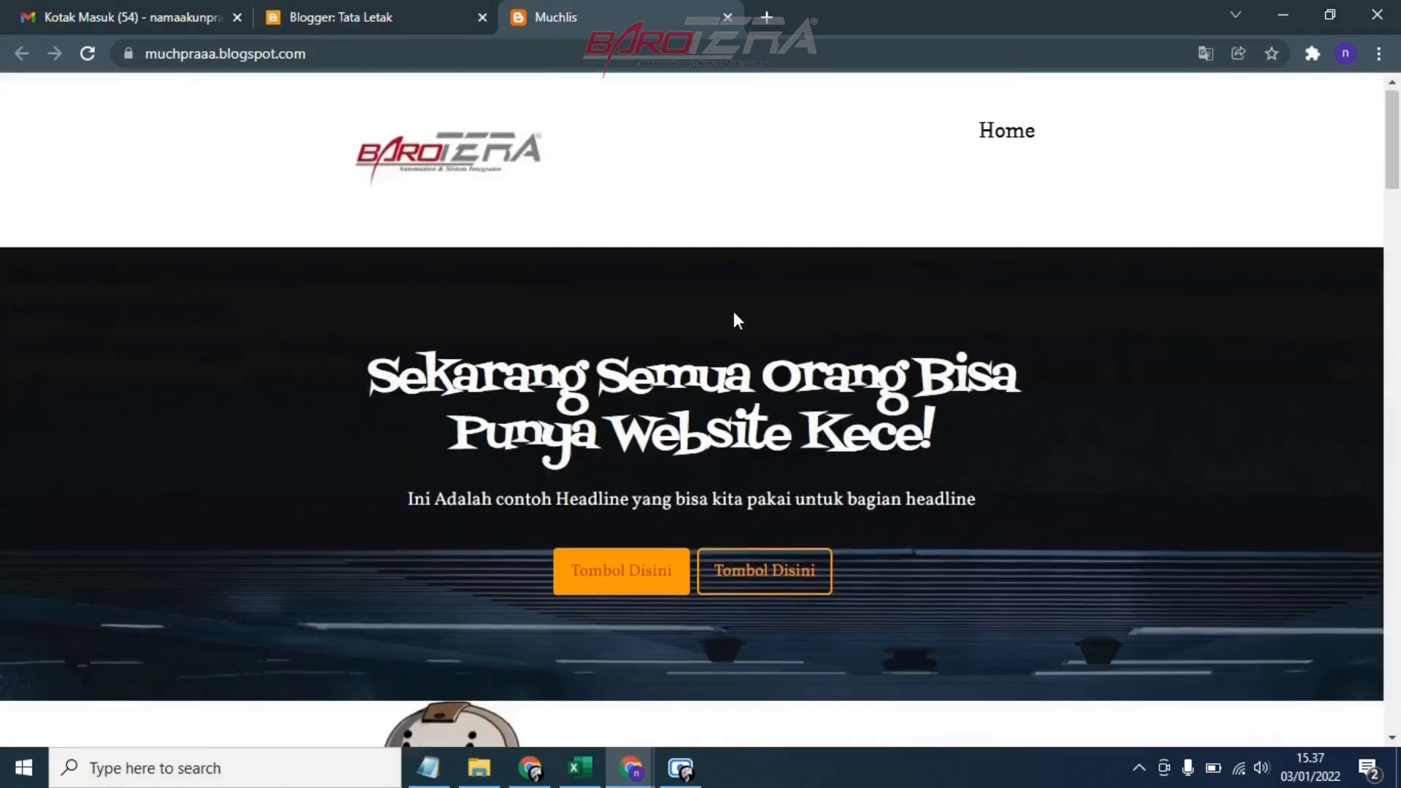
scroll(733, 314, down, 3)
scroll(447, 257, up, 3)
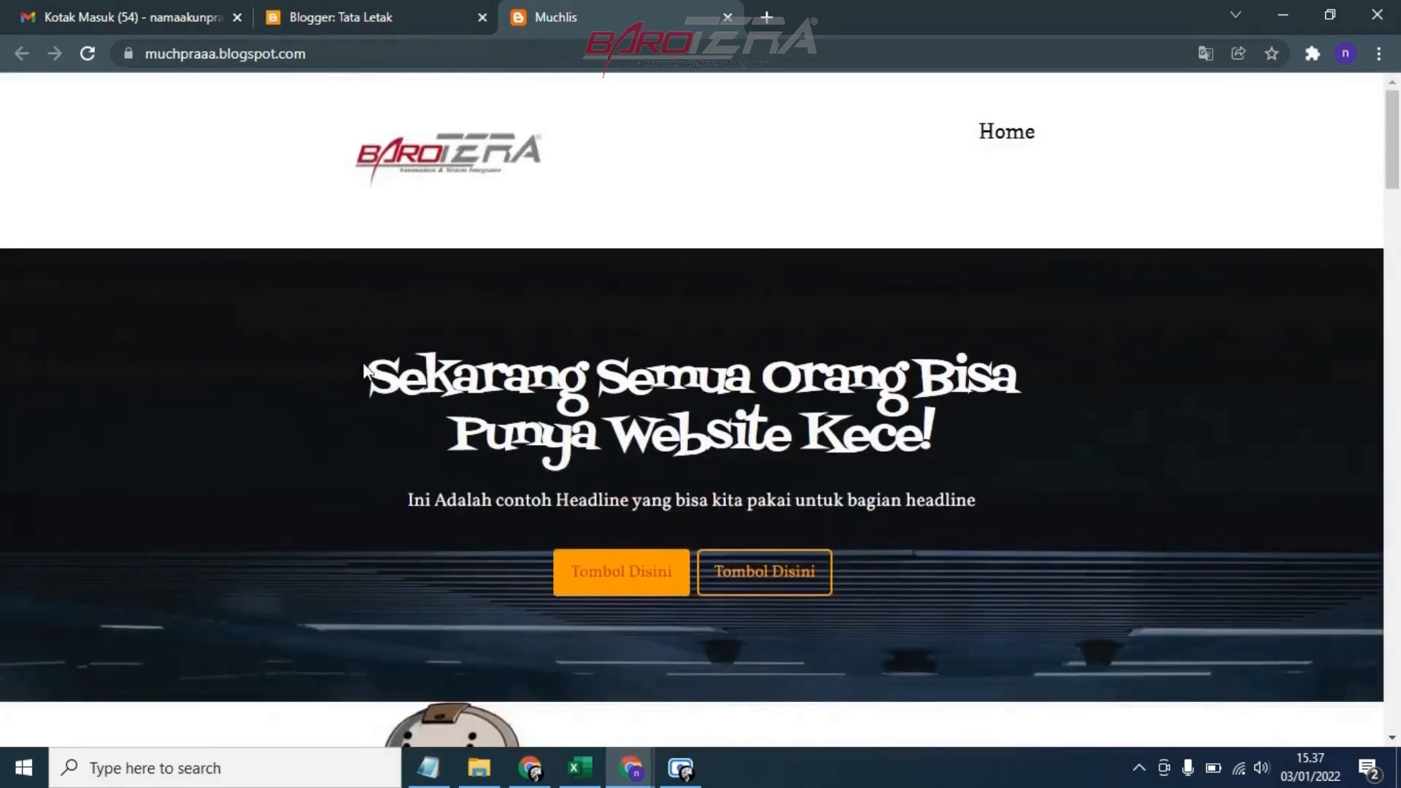
click(350, 13)
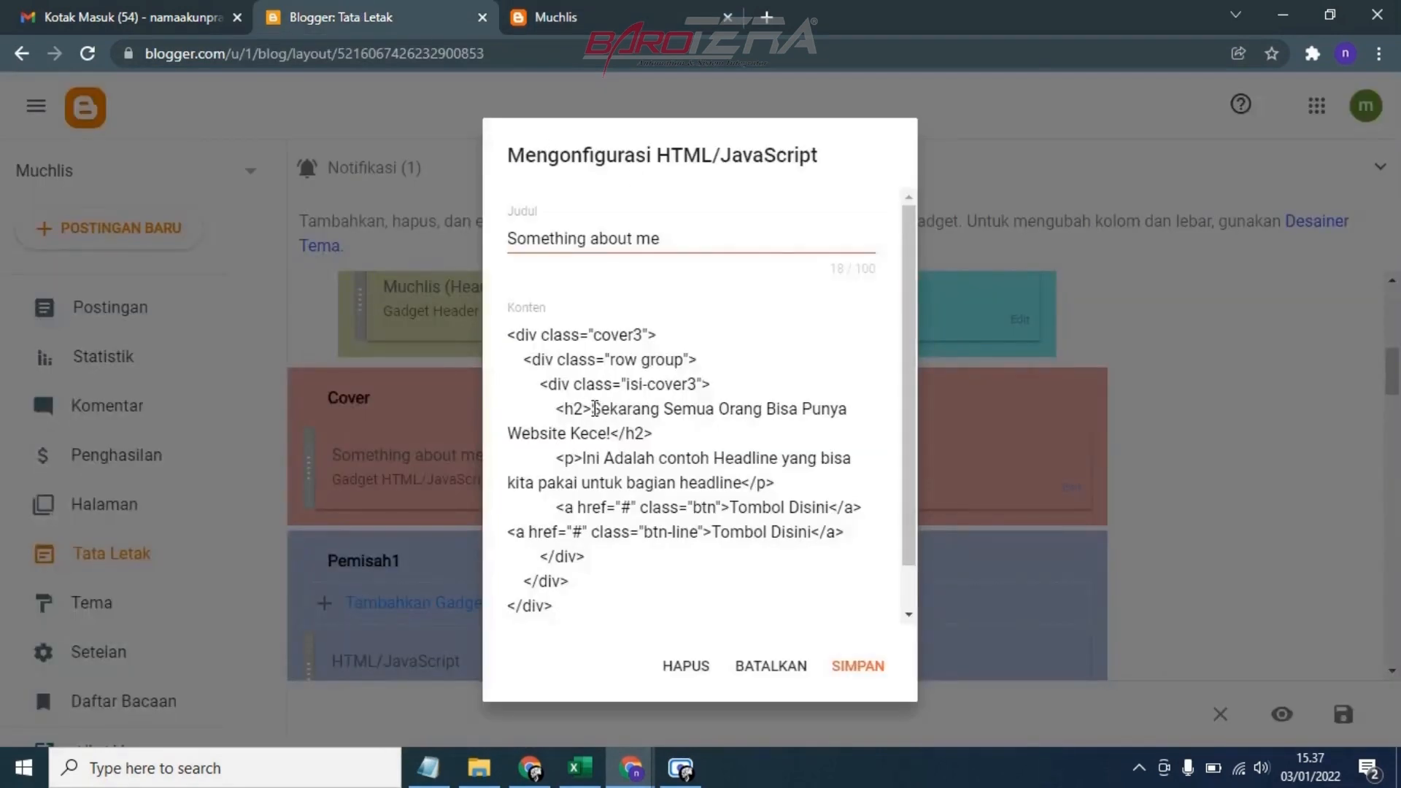
Replace the h2 headline text in the cover gadget's code with "Selamat Datang Website Saya"
click(596, 410)
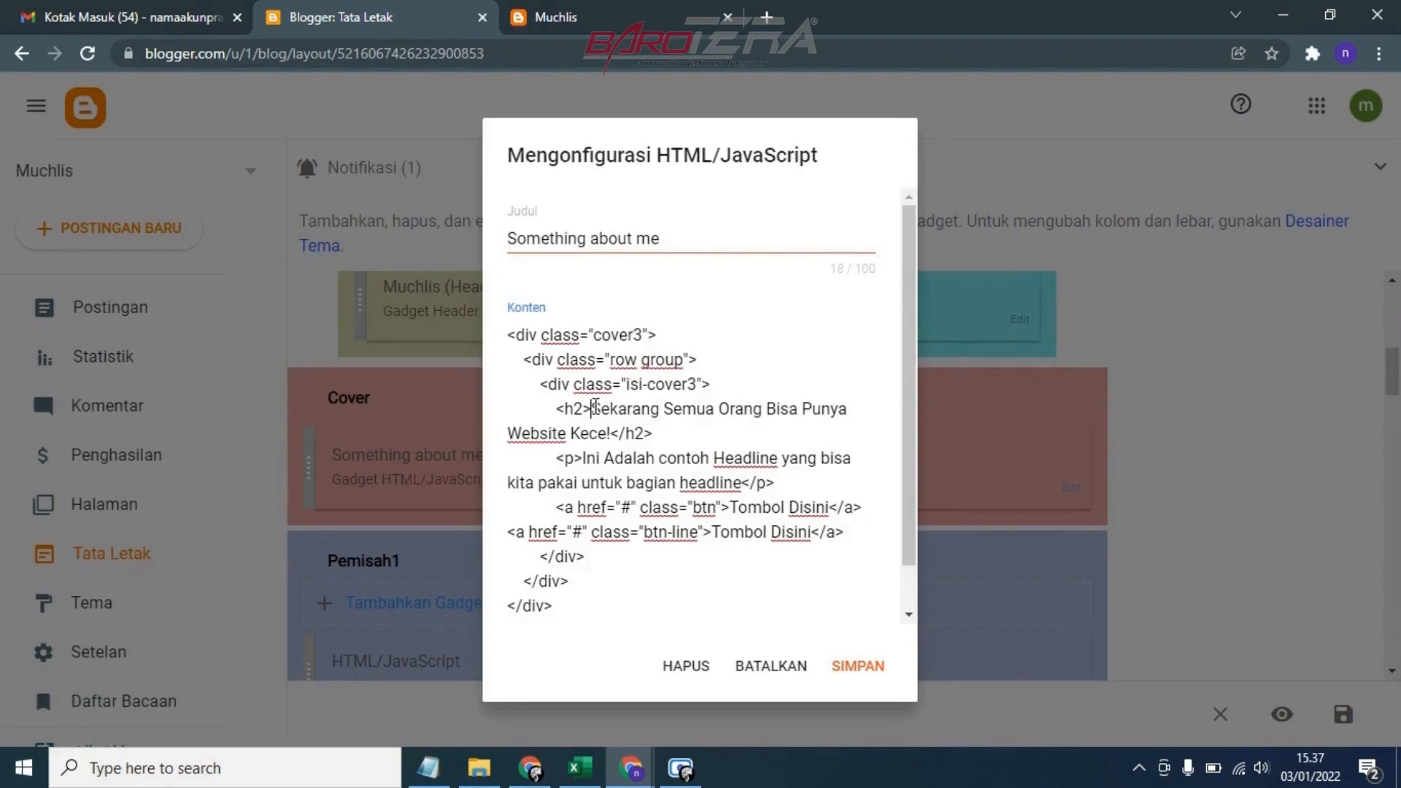
drag(594, 408, 611, 436)
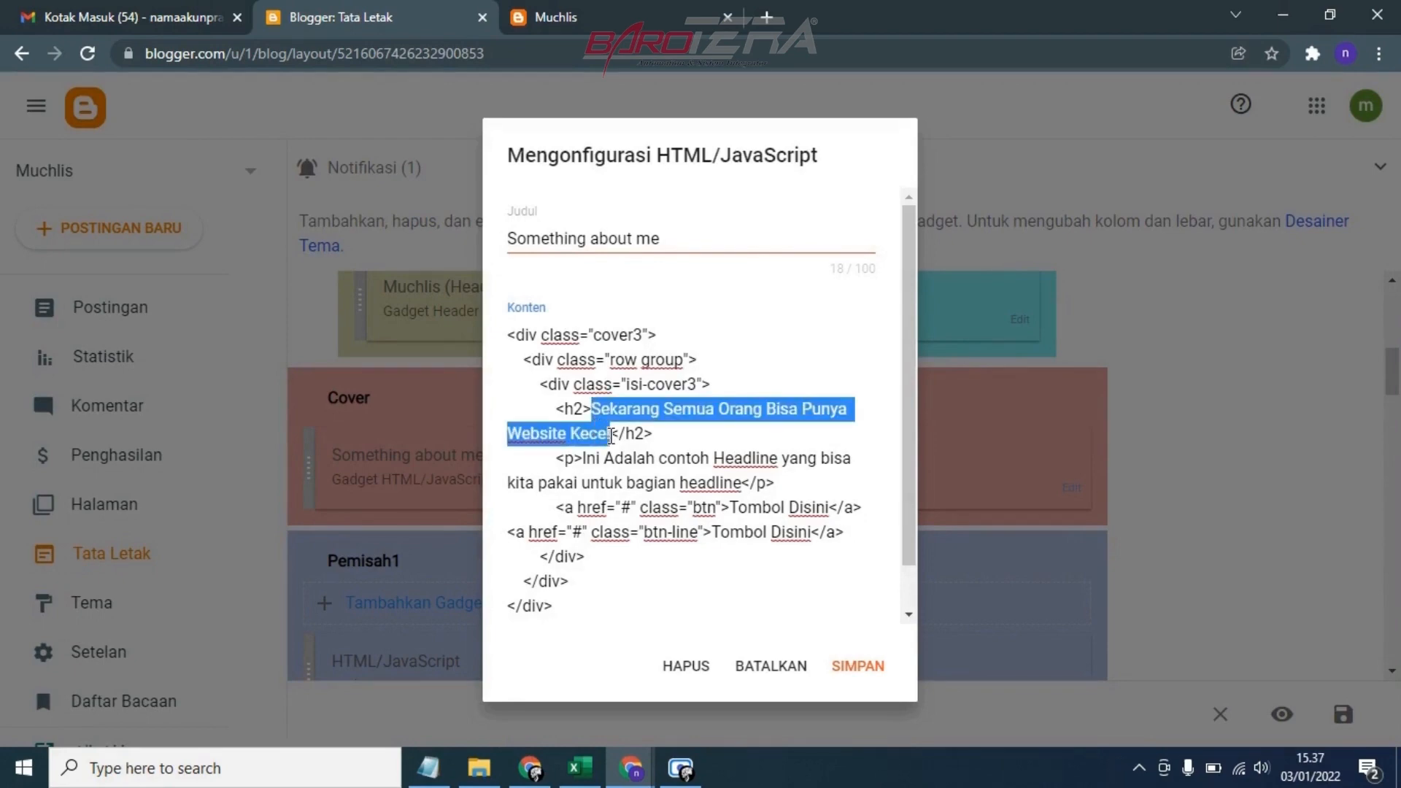
key(BackSpace)
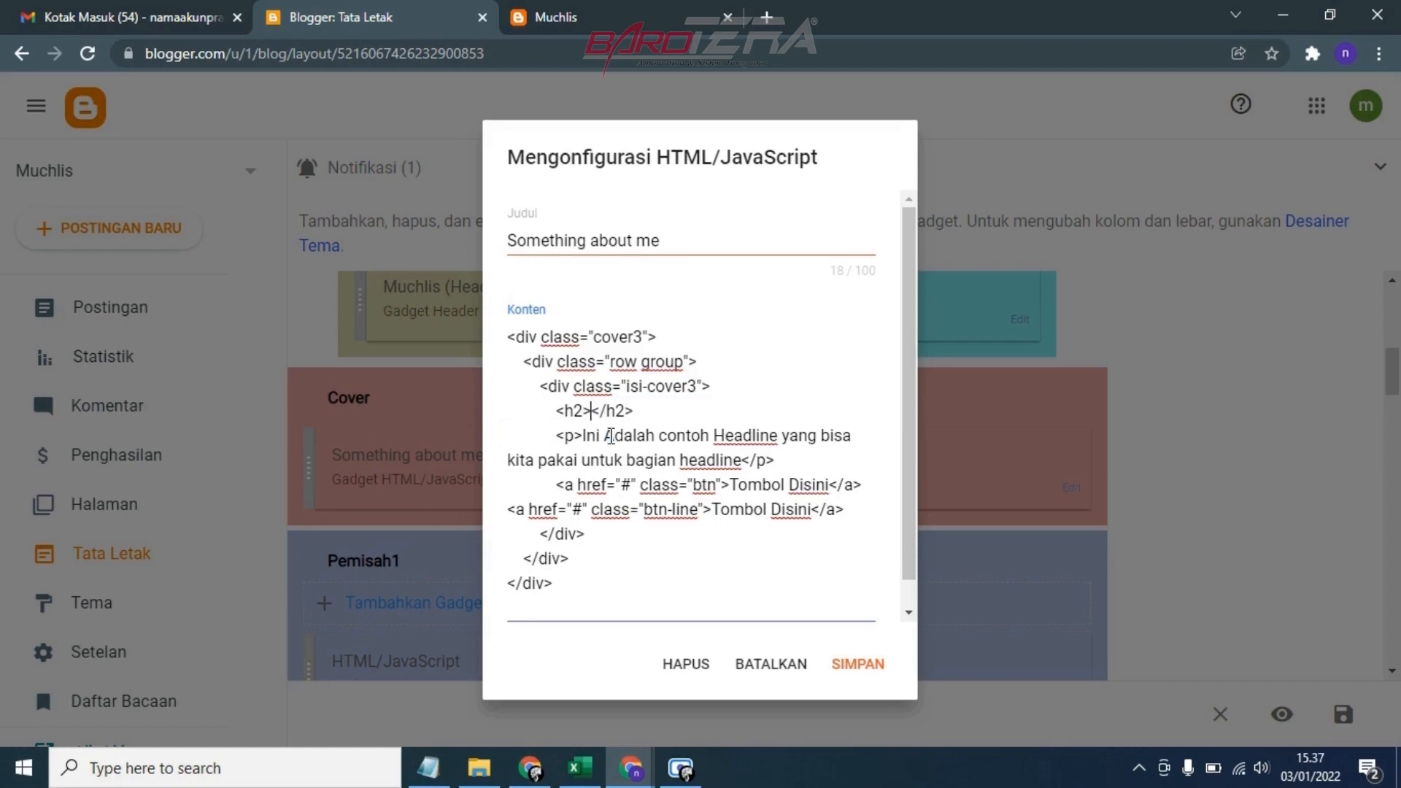
text(Selamat )
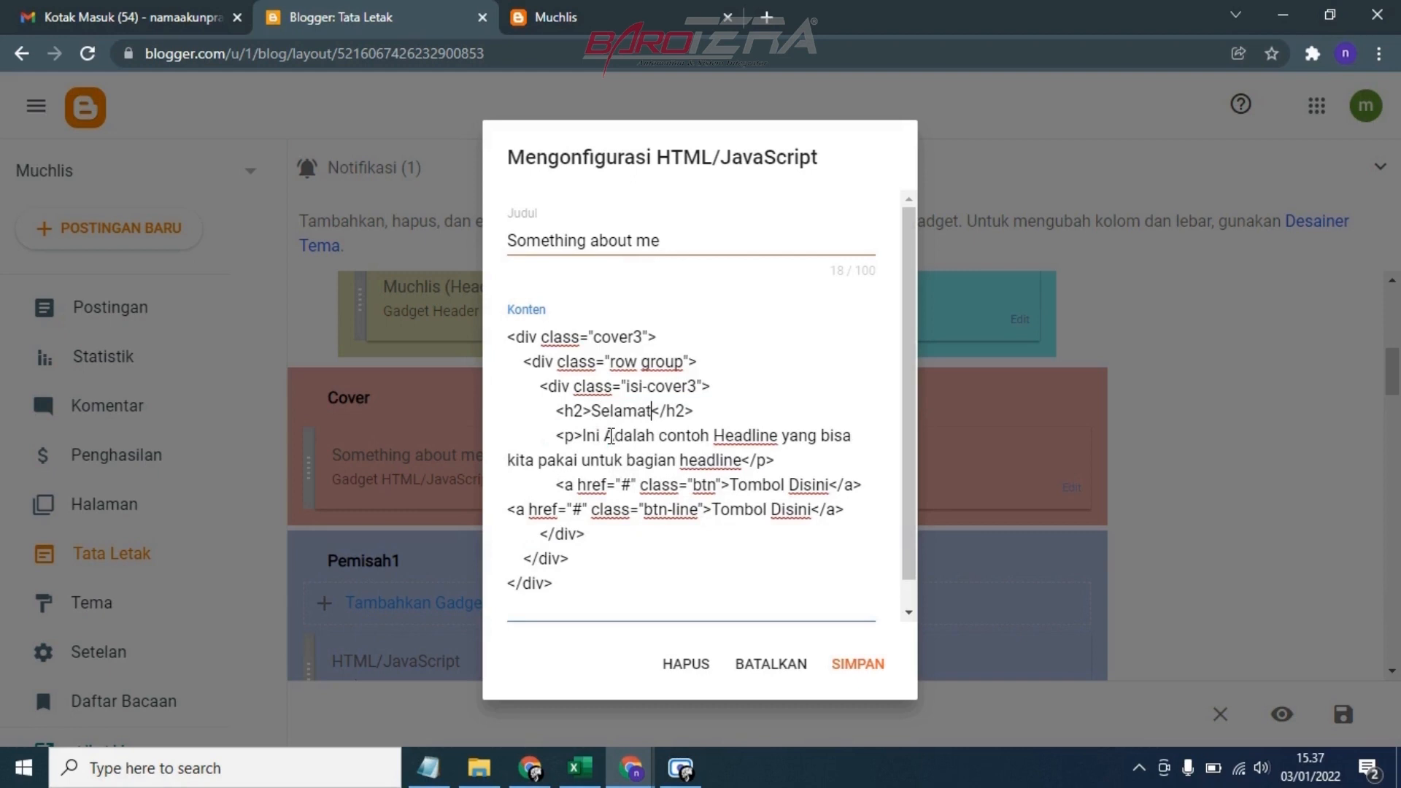
text(Datang We)
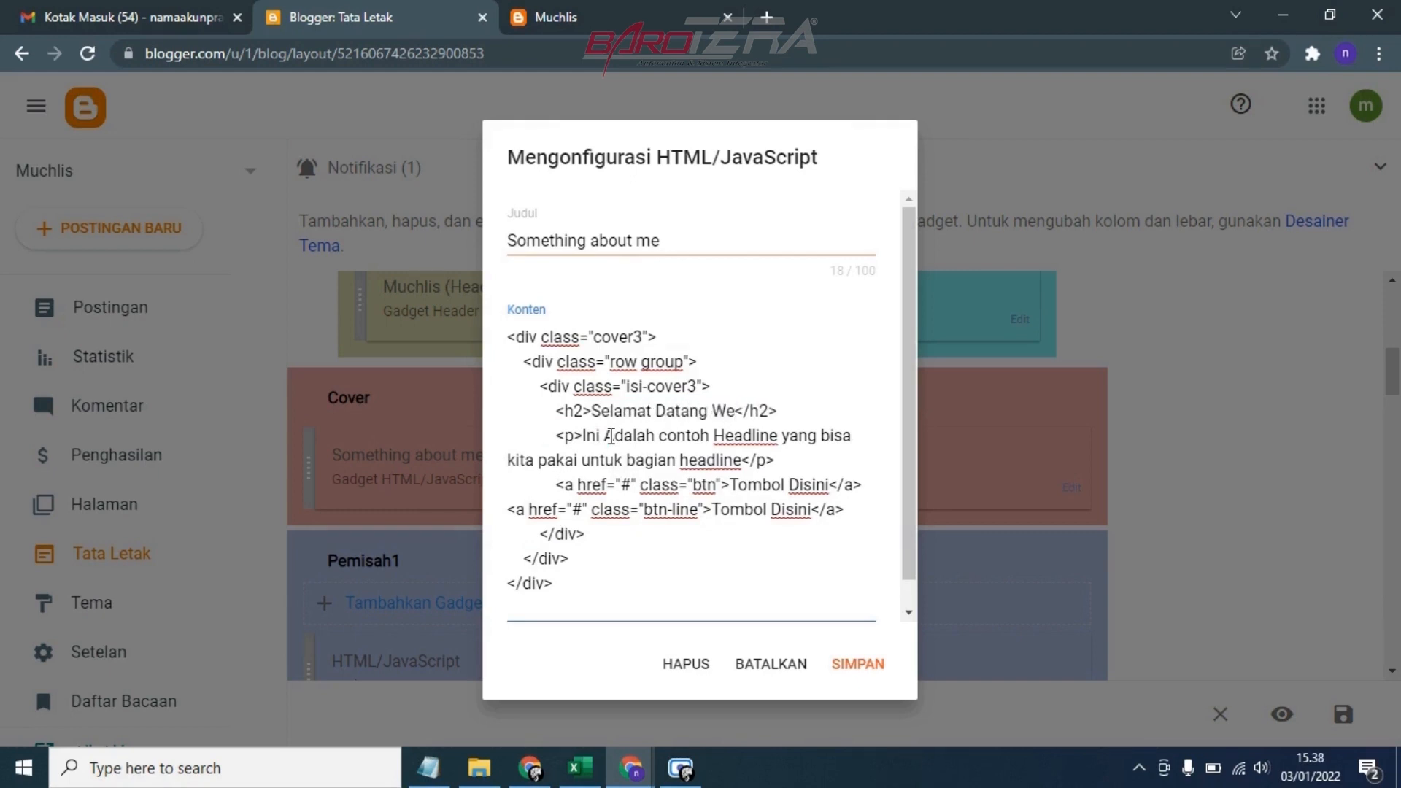
text(bsite )
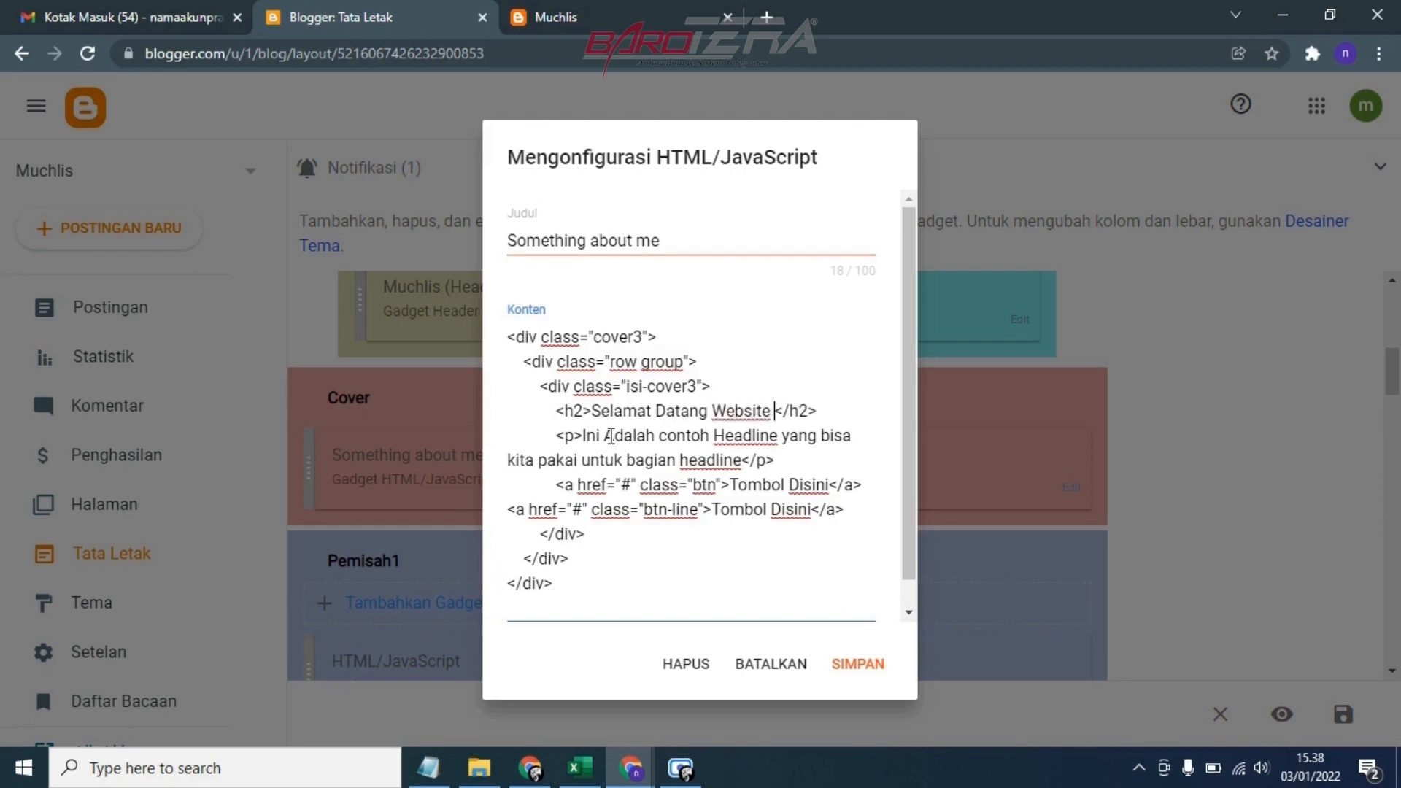
text(Saya)
Replace the paragraph text below the headline in the cover code with "Ini Adalah Website Pertama Saya"
drag(583, 435, 742, 467)
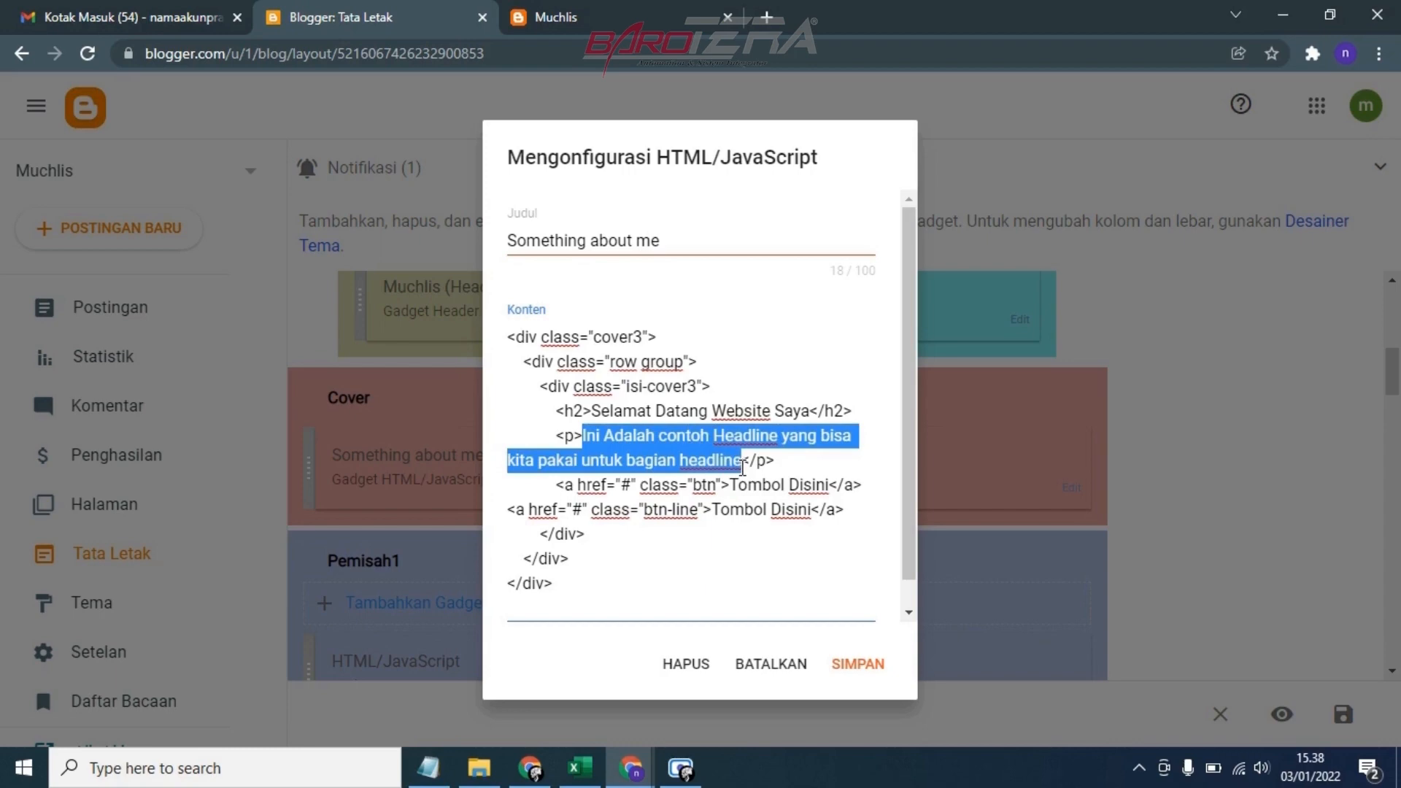
key(BackSpace)
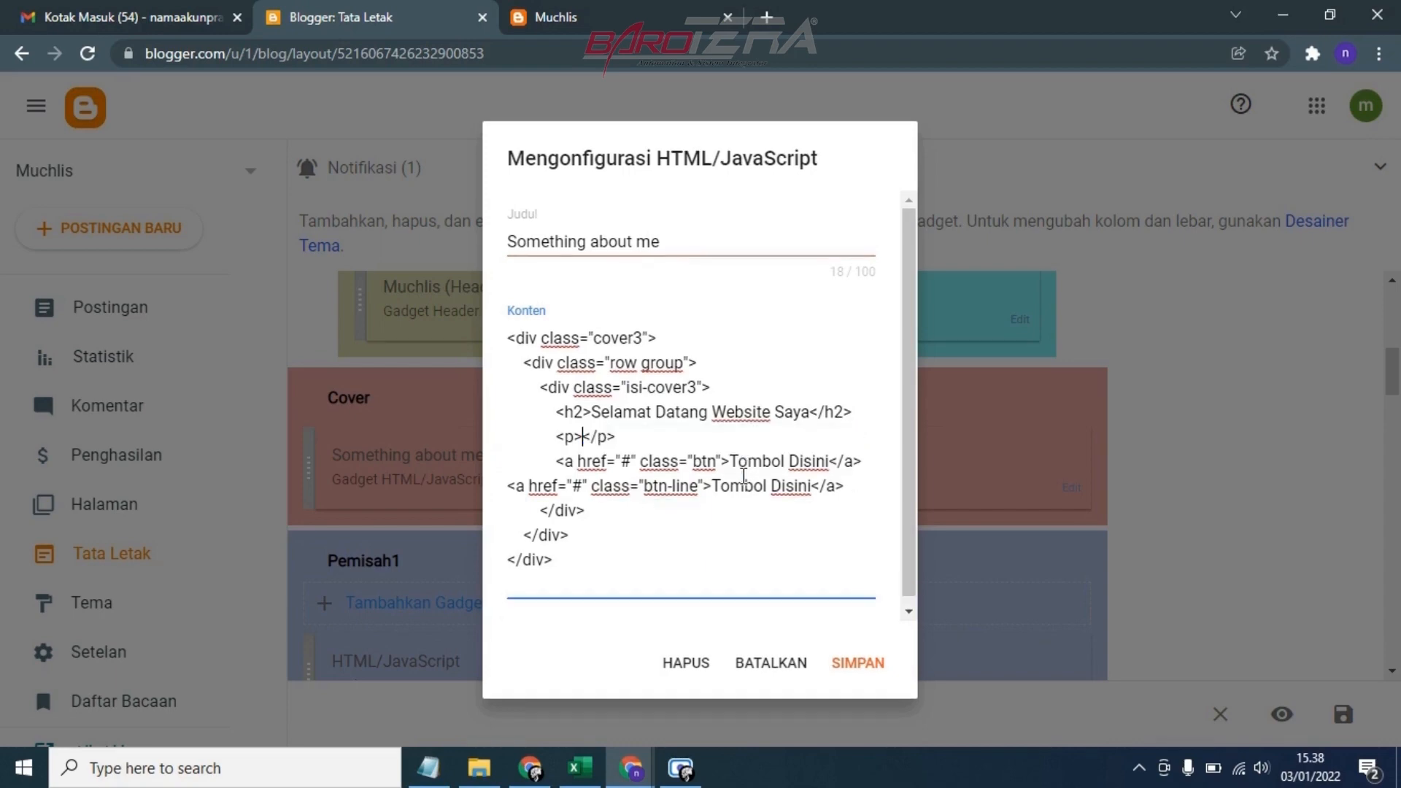
text(Ini Adalah )
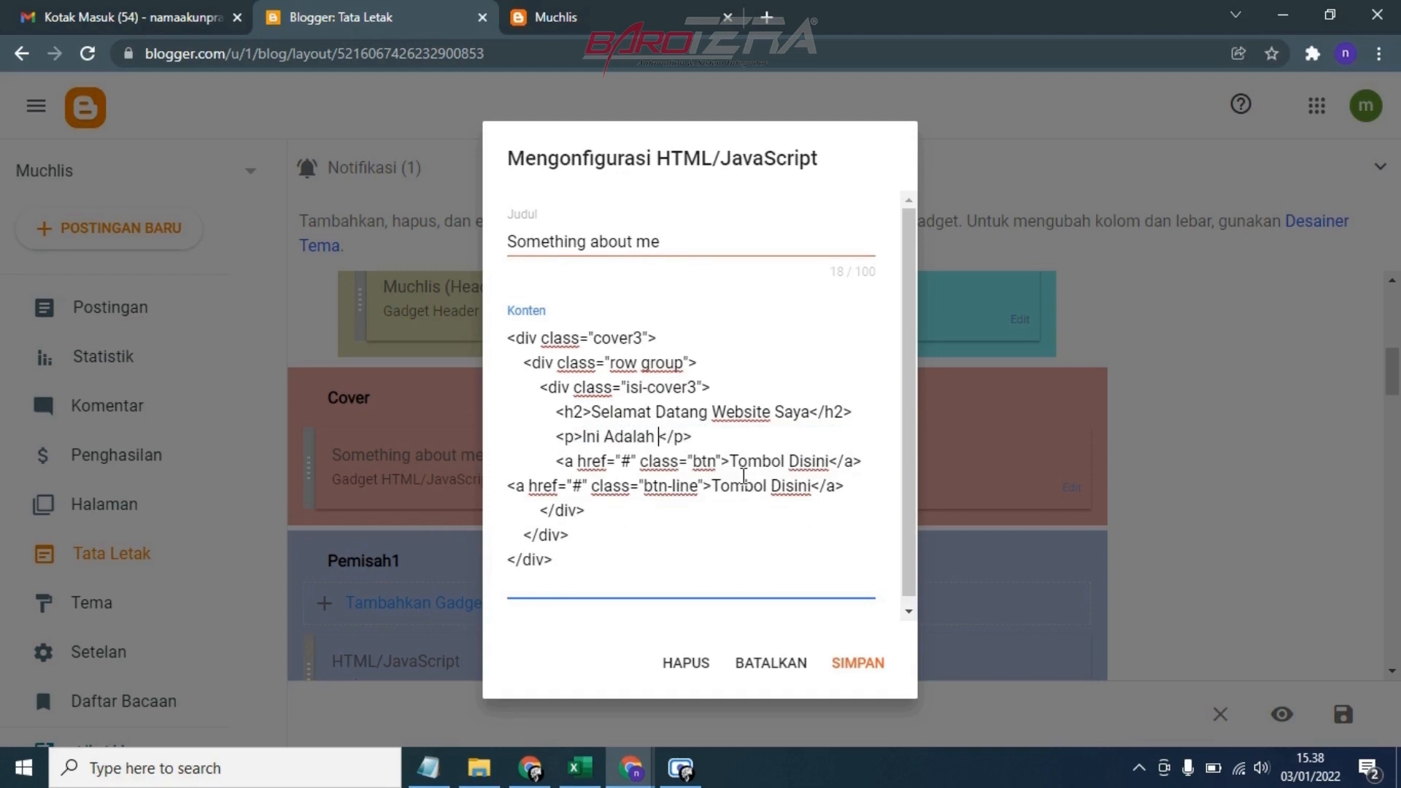
text(Website P)
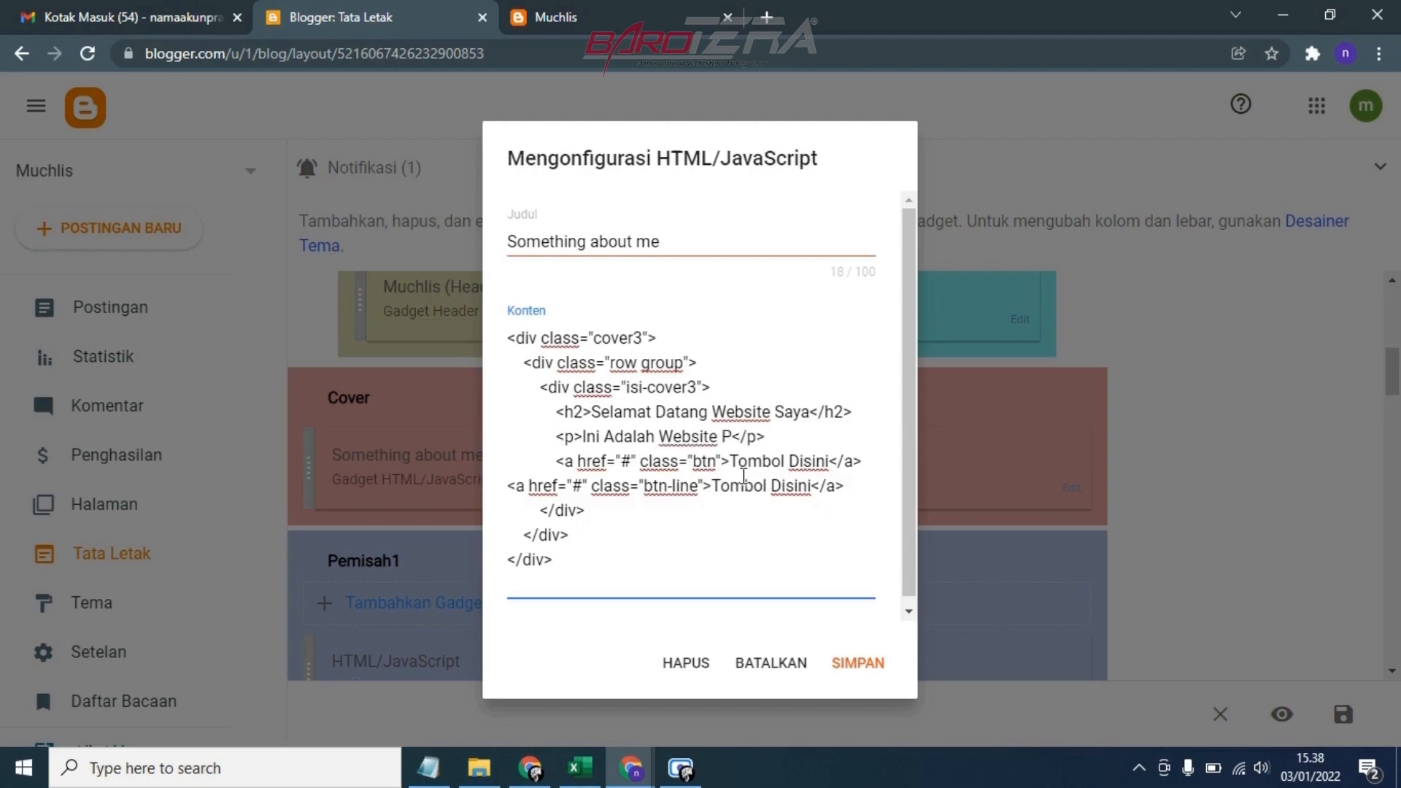
text(ertaman)
key(BackSpace)
text(Saya)
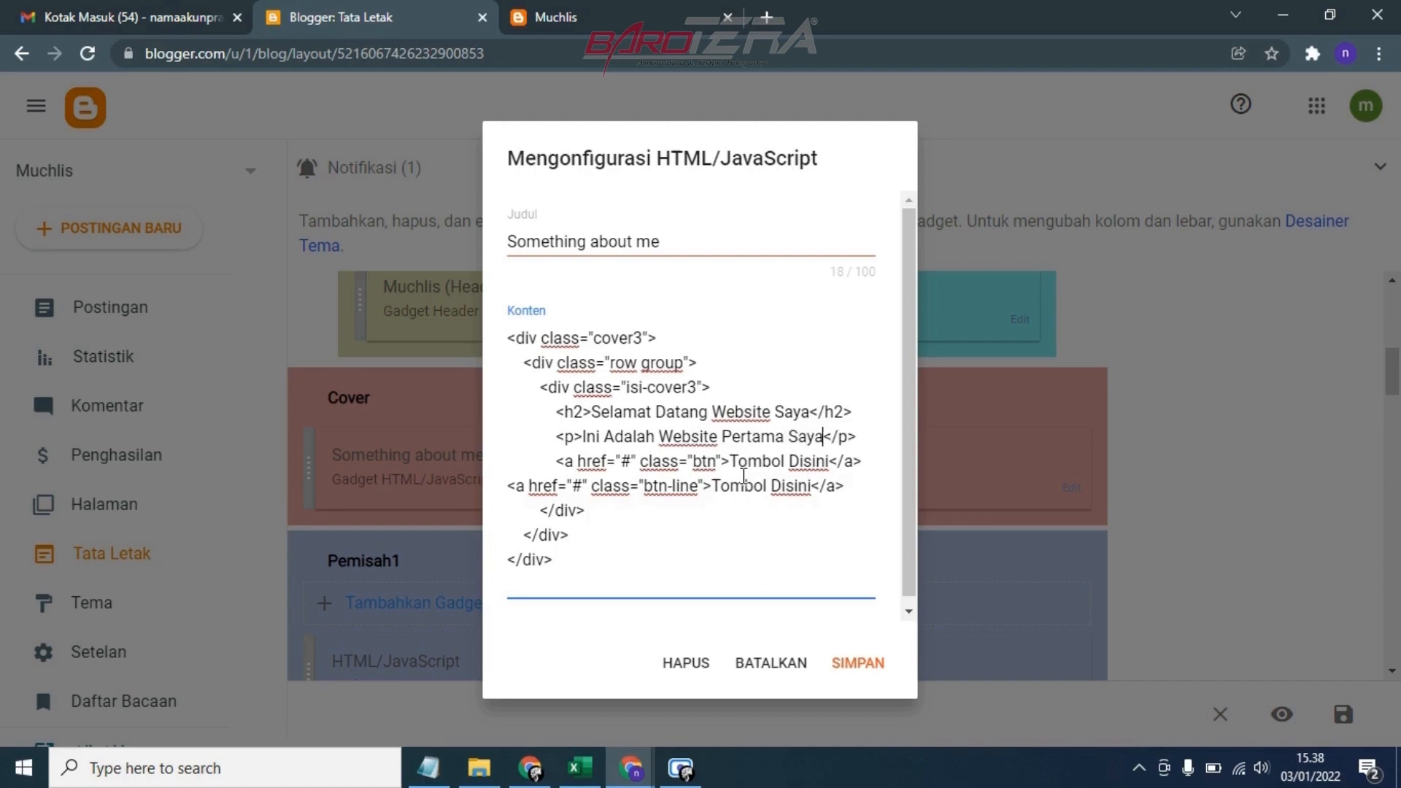
scroll(612, 494, down, 1)
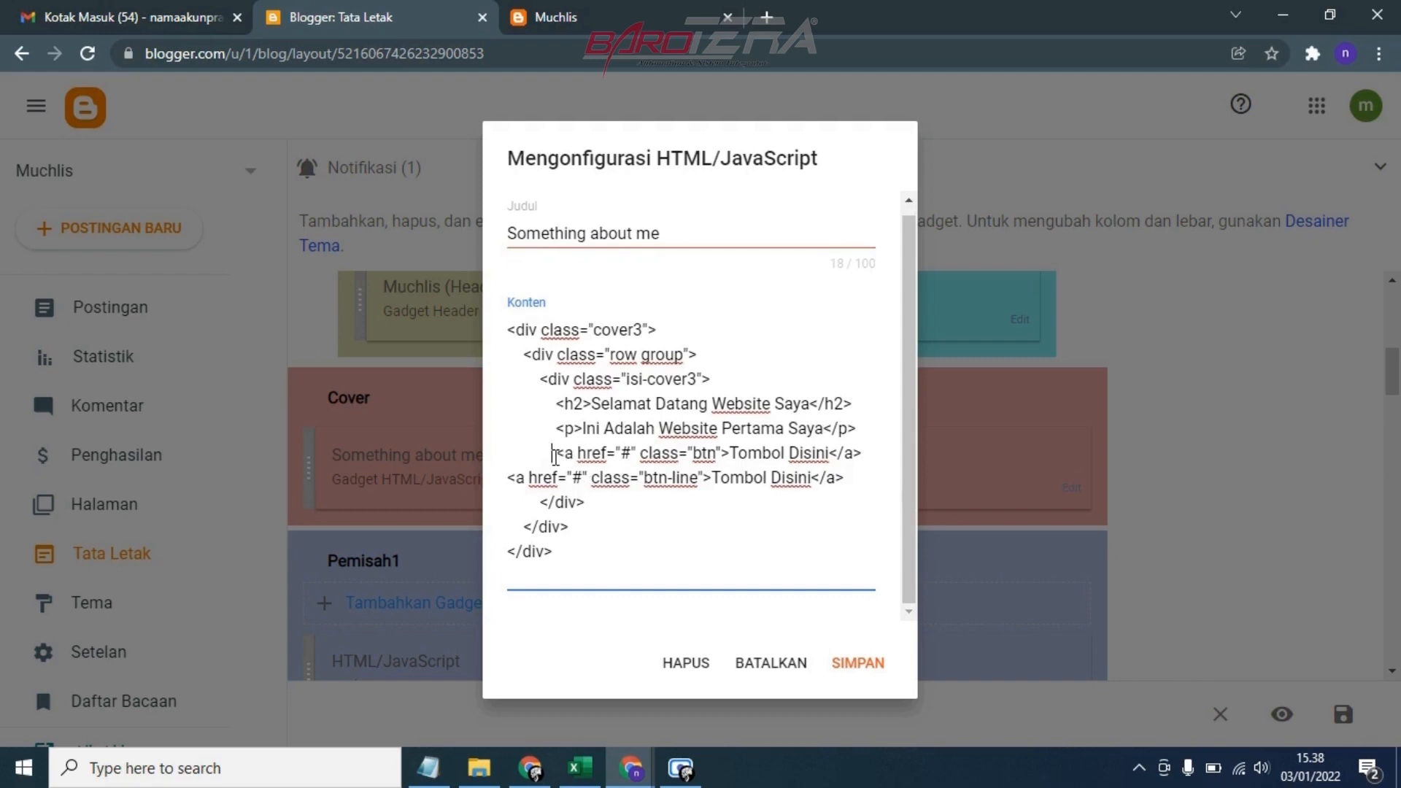
drag(553, 454, 615, 460)
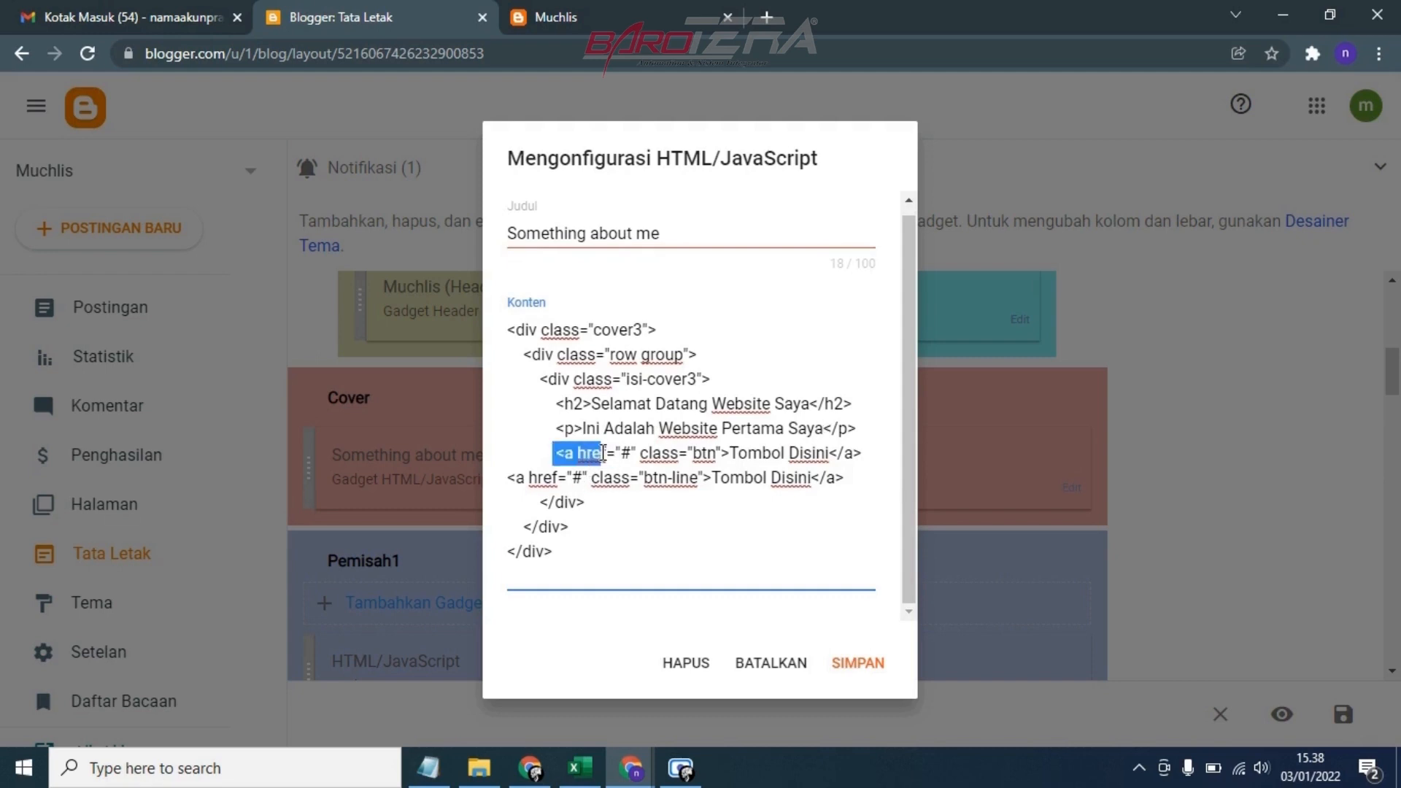
click(624, 453)
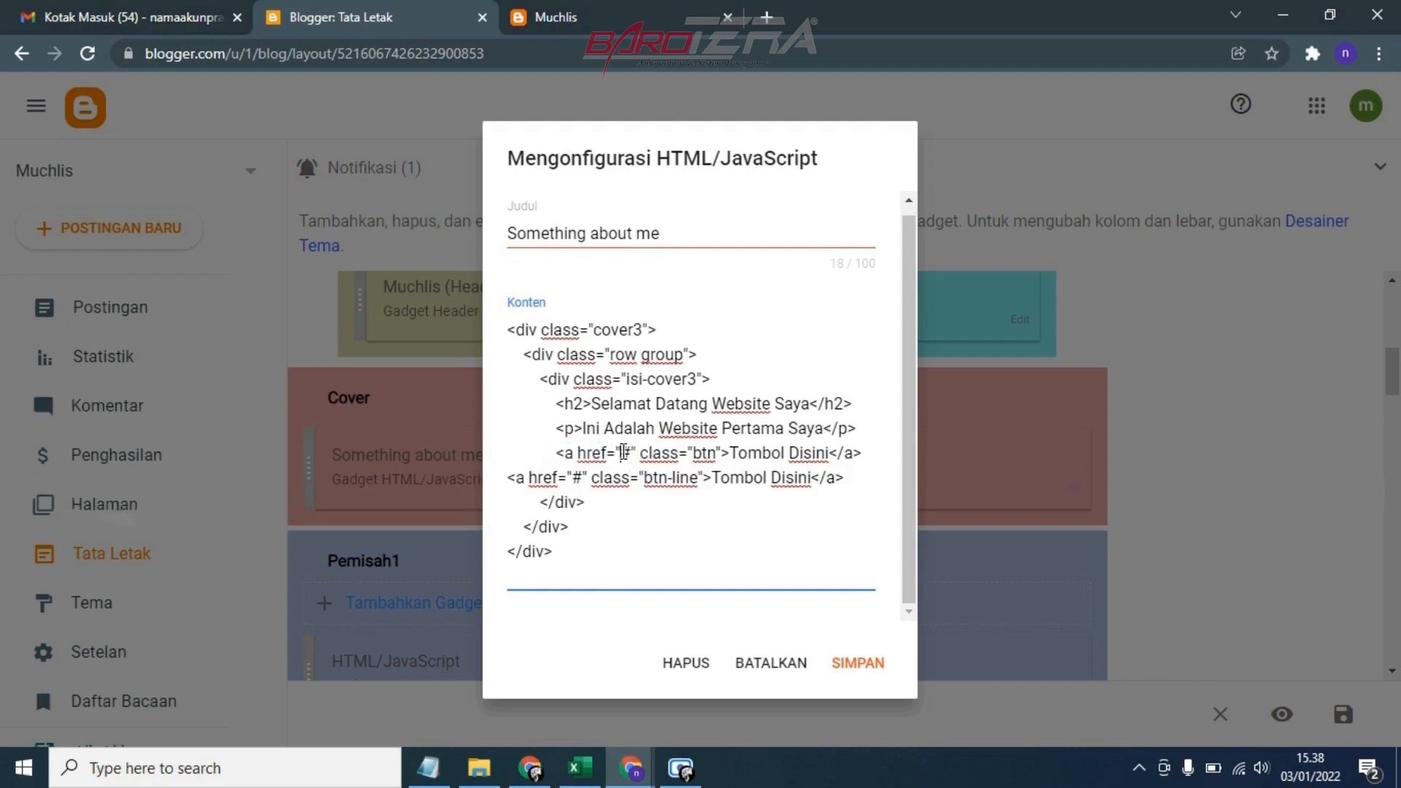
double_click(627, 454)
key(BackSpace)
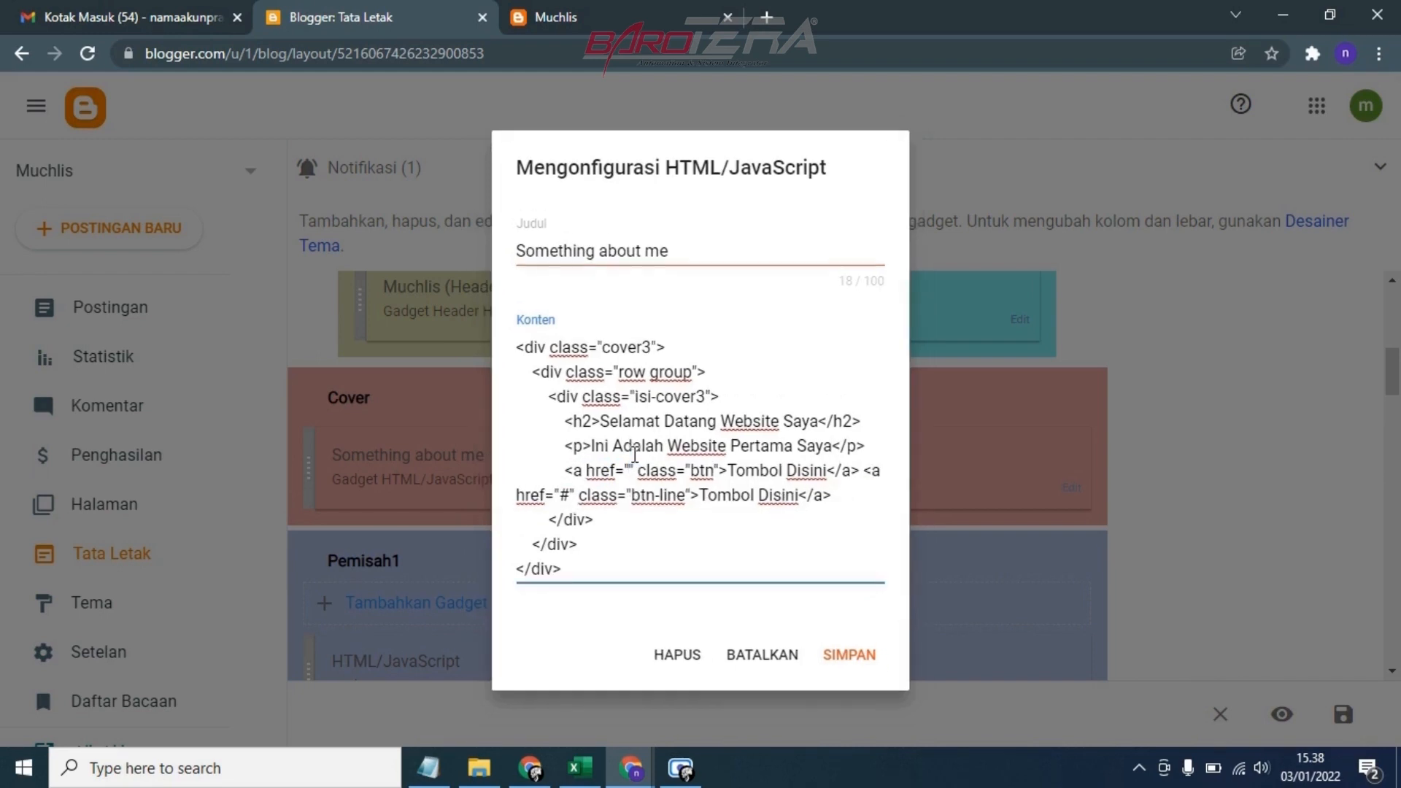
text(ht)
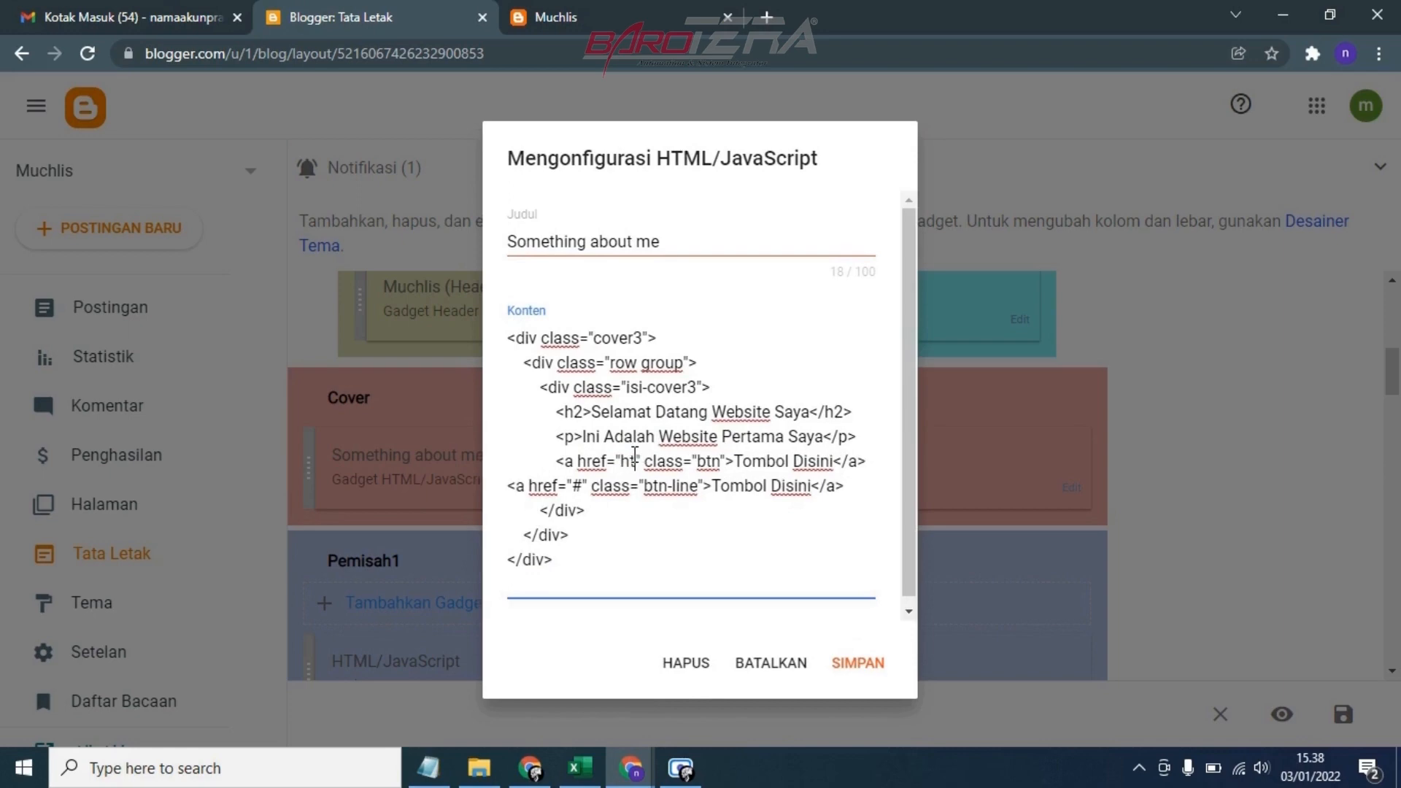
text(tp)
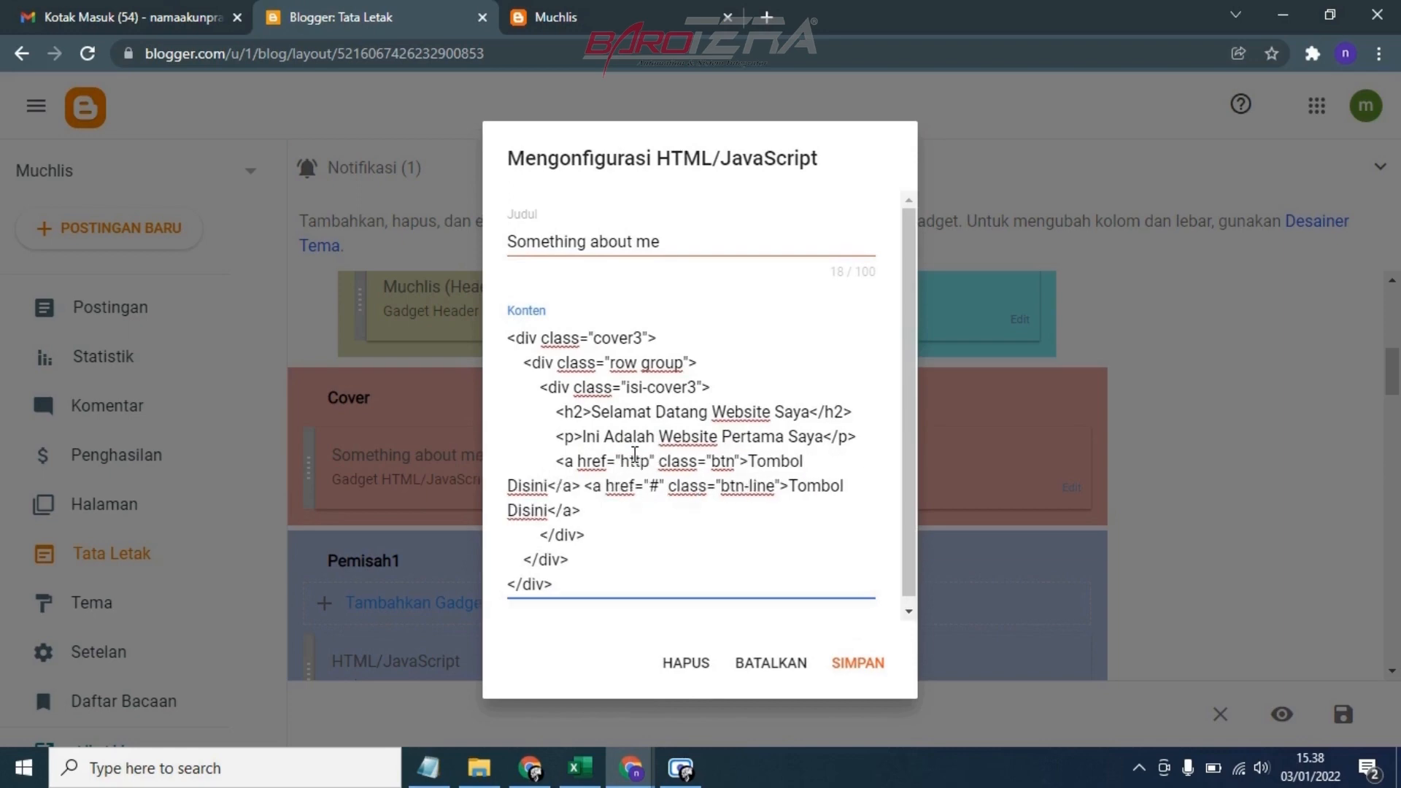
text(s://)
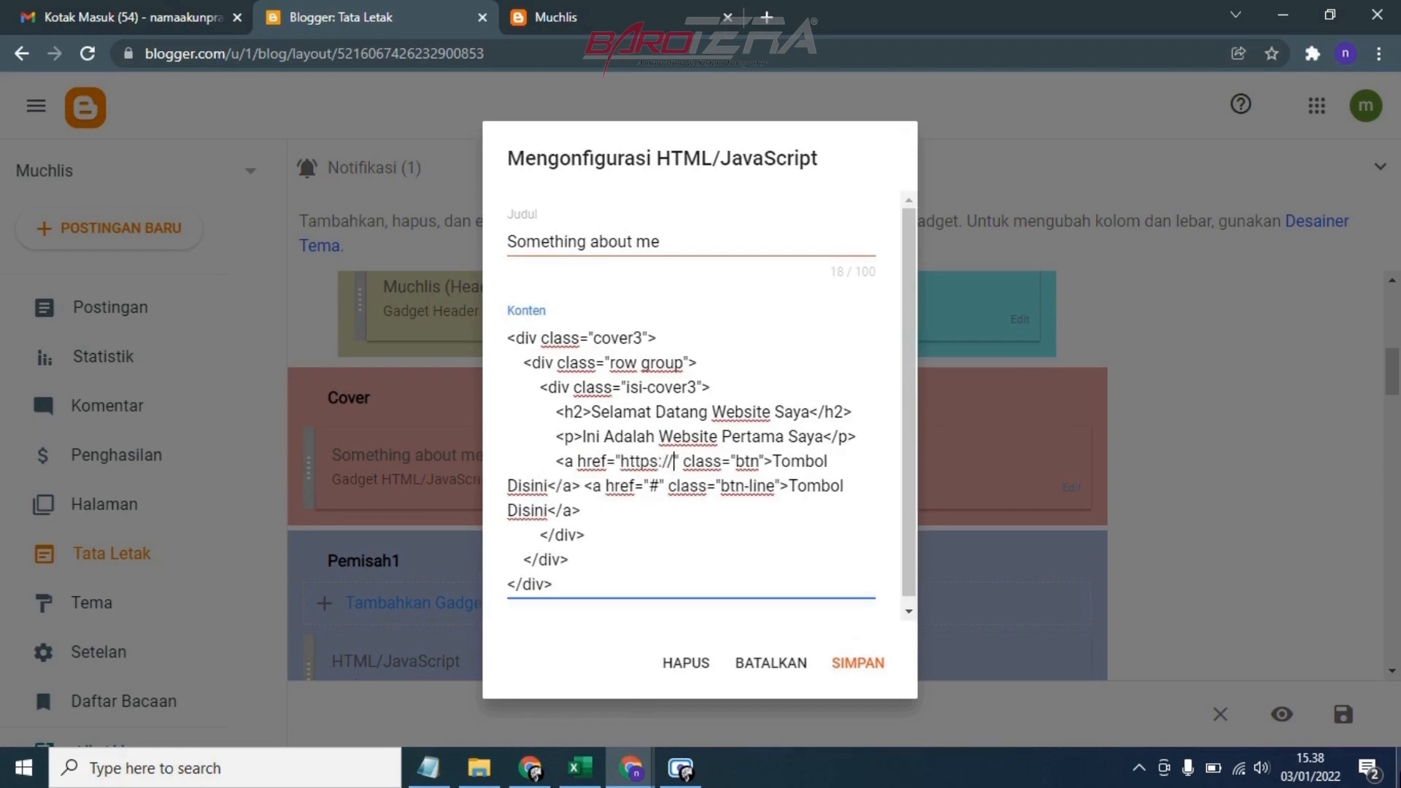
text(wa.m)
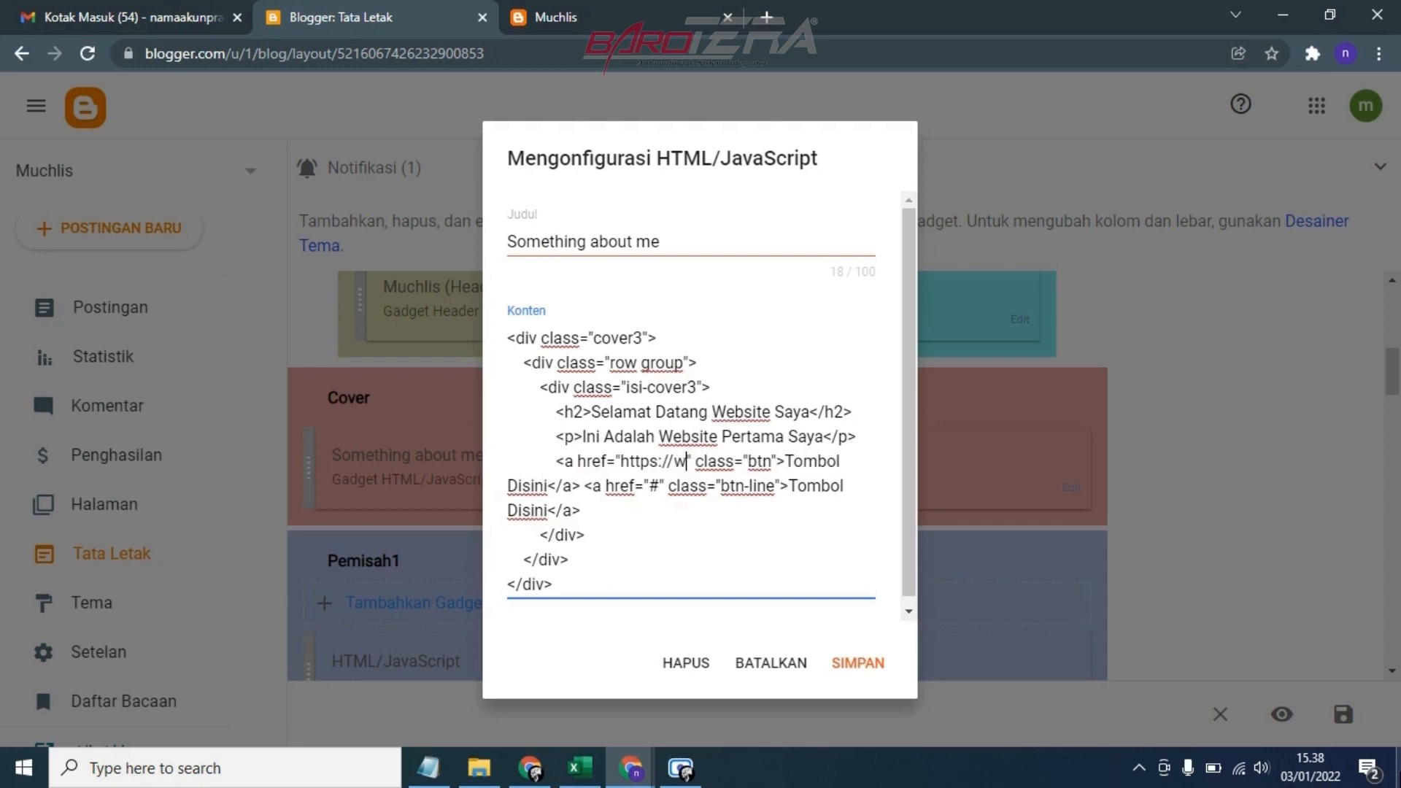
text(e/)
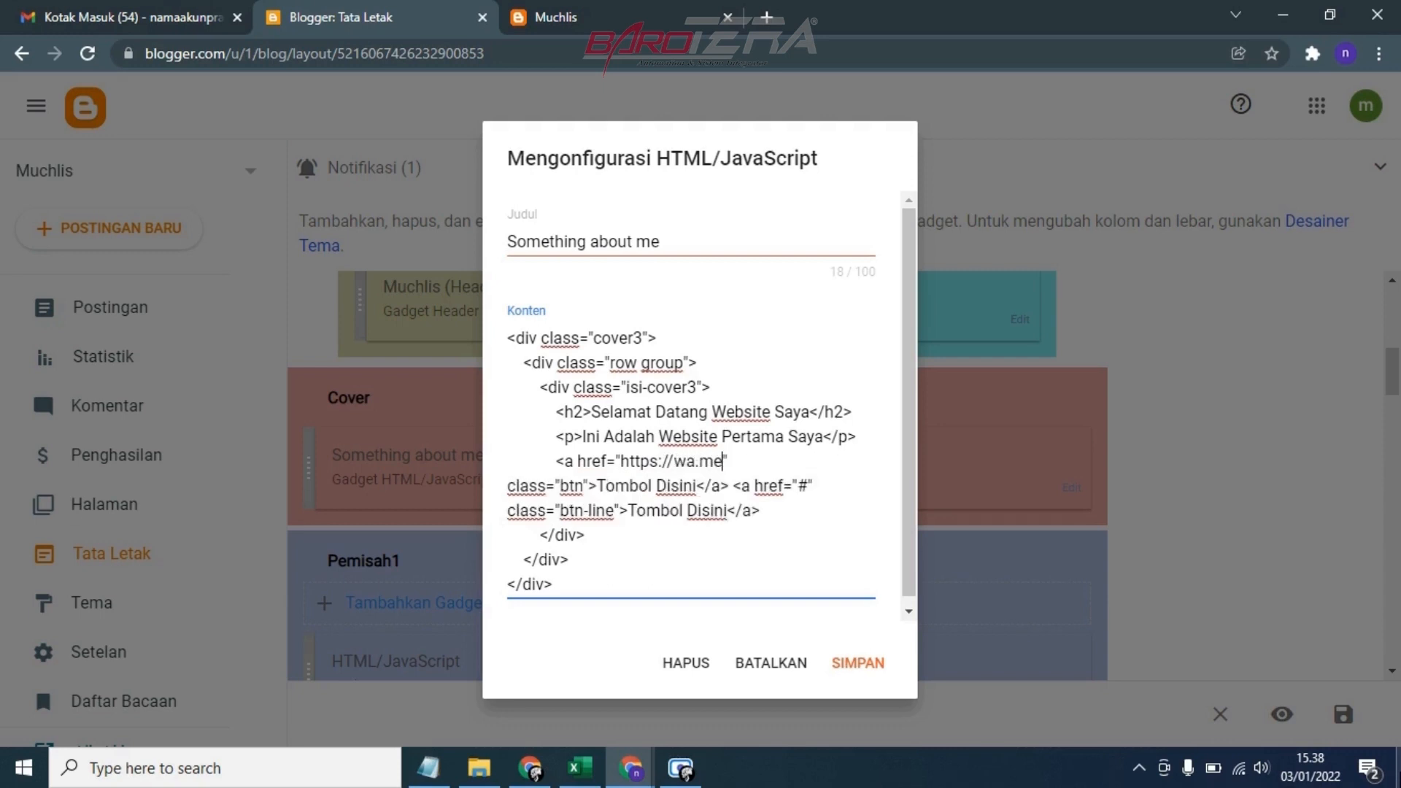
text(62)
Clear the "#" link of the second button in the cover code and save the gadget
double_click(803, 485)
click(803, 485)
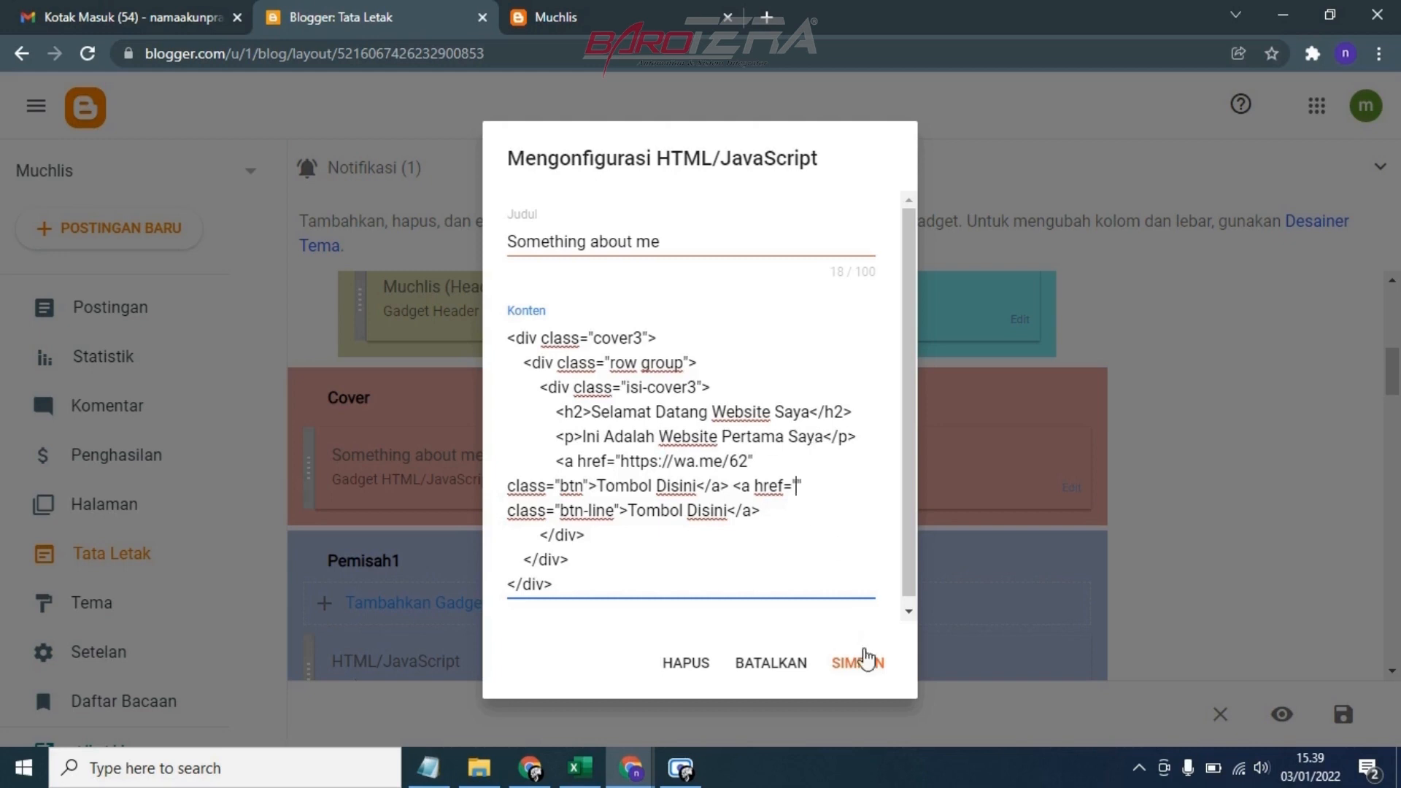
click(864, 656)
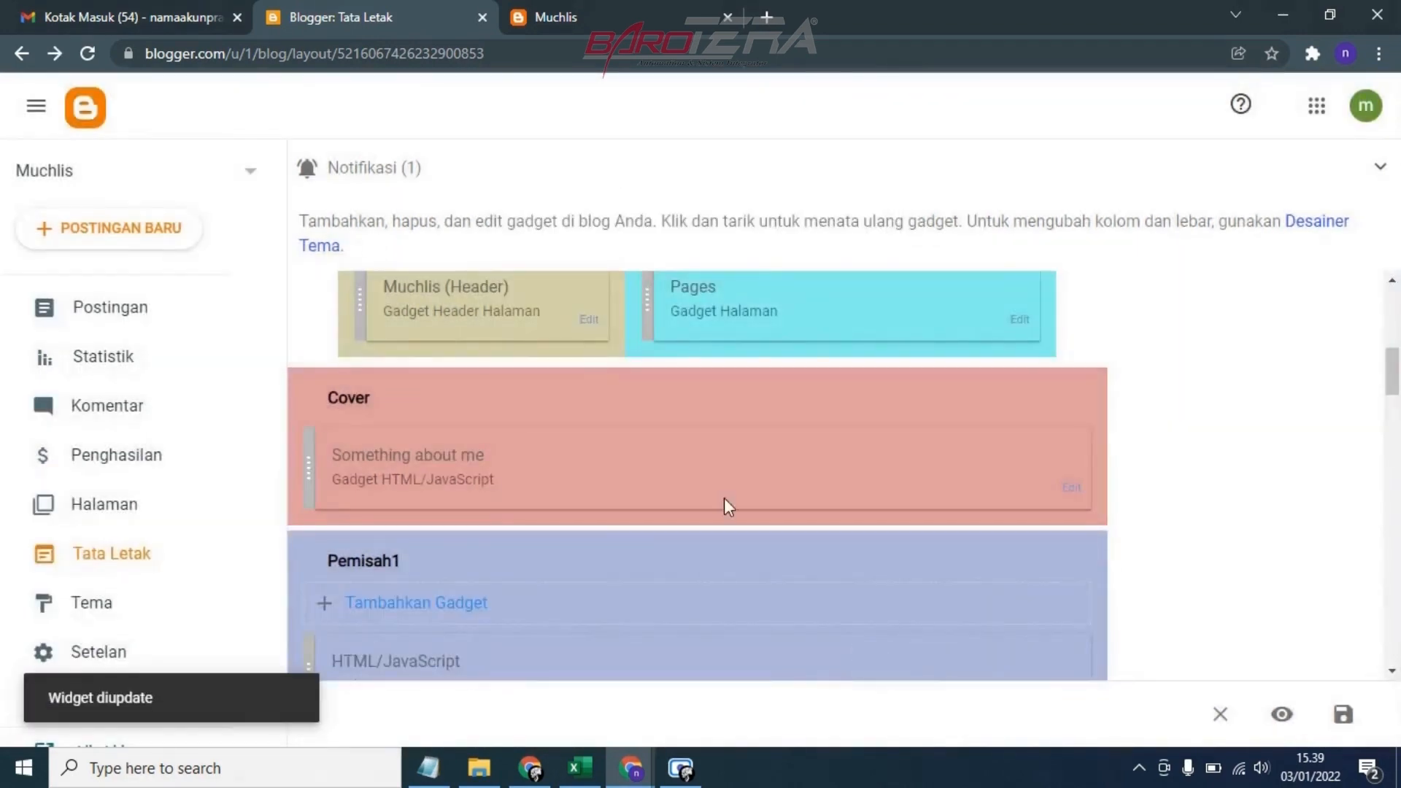
Reload the live blog and check the cover section's headline, text and buttons
click(554, 14)
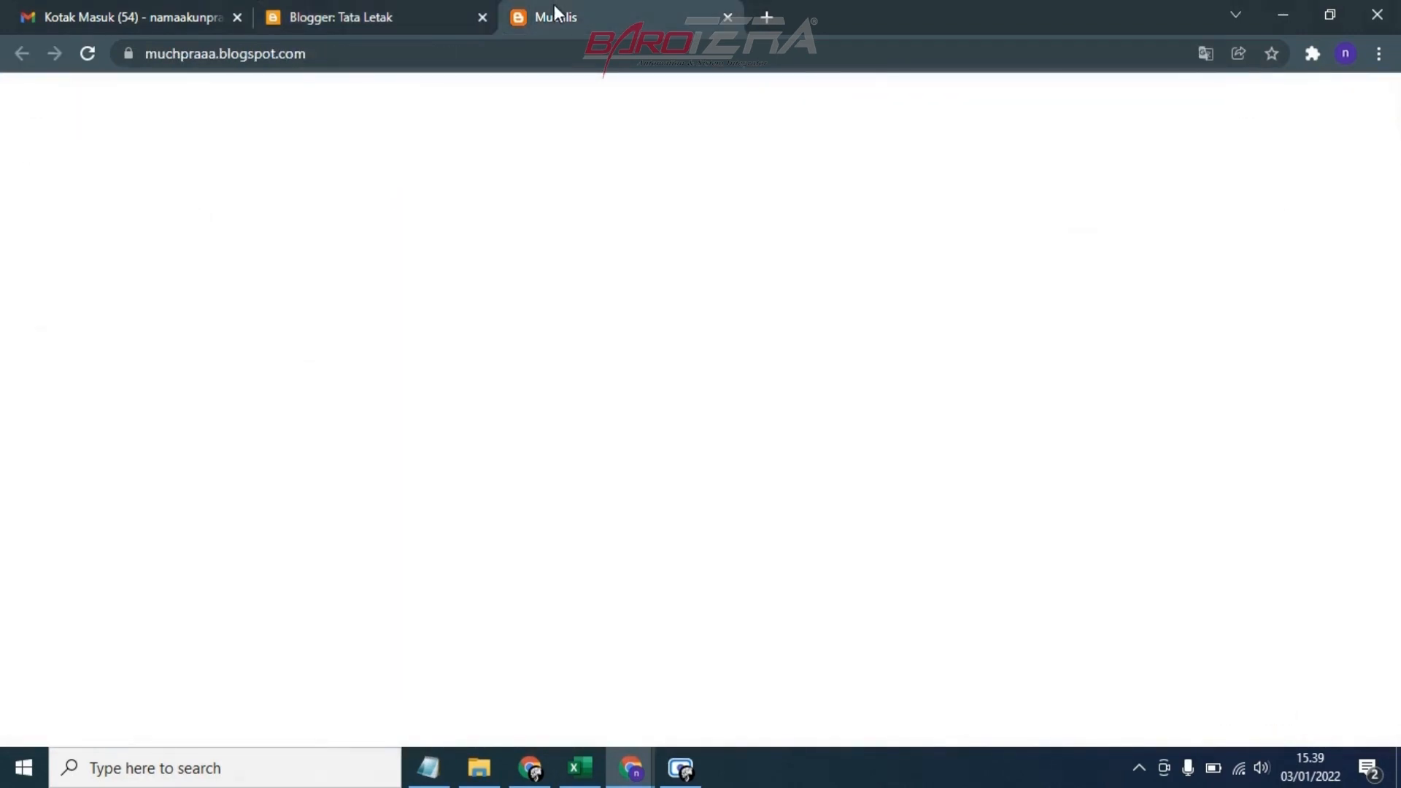
click(86, 53)
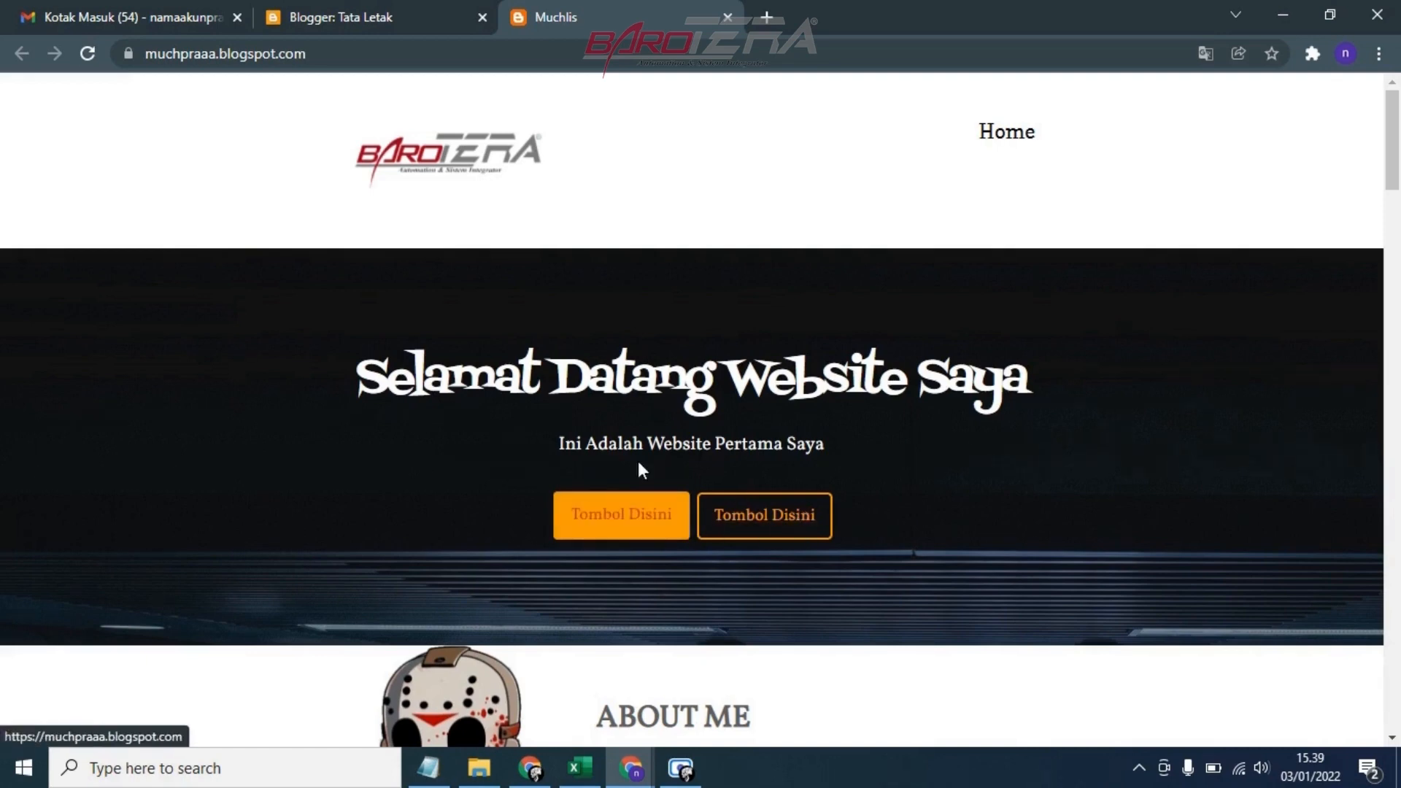
click(315, 7)
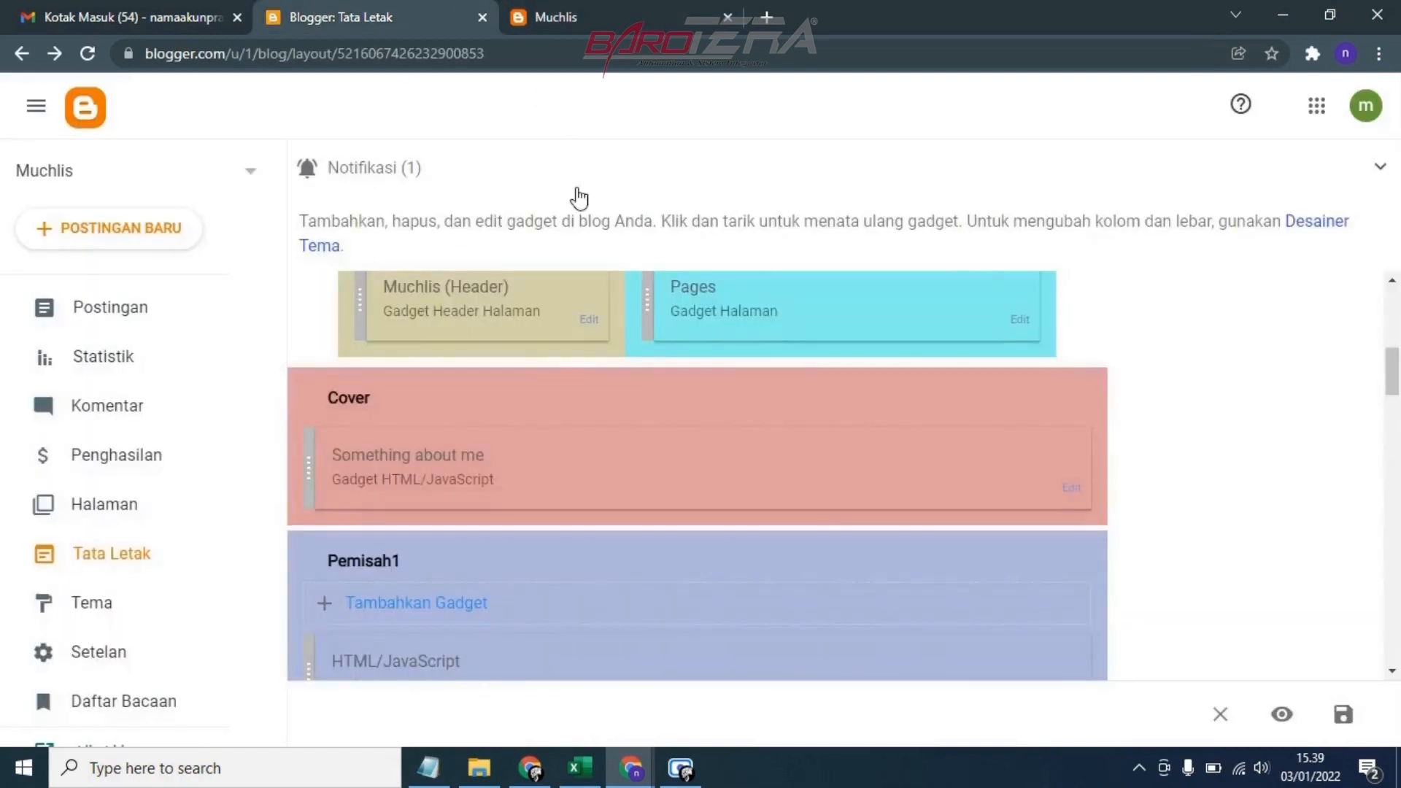
Open the first HTML/JavaScript gadget in the Pemisah1 section and compare its code with the live blog's About Me section
scroll(737, 390, down, 4)
scroll(737, 386, up, 1)
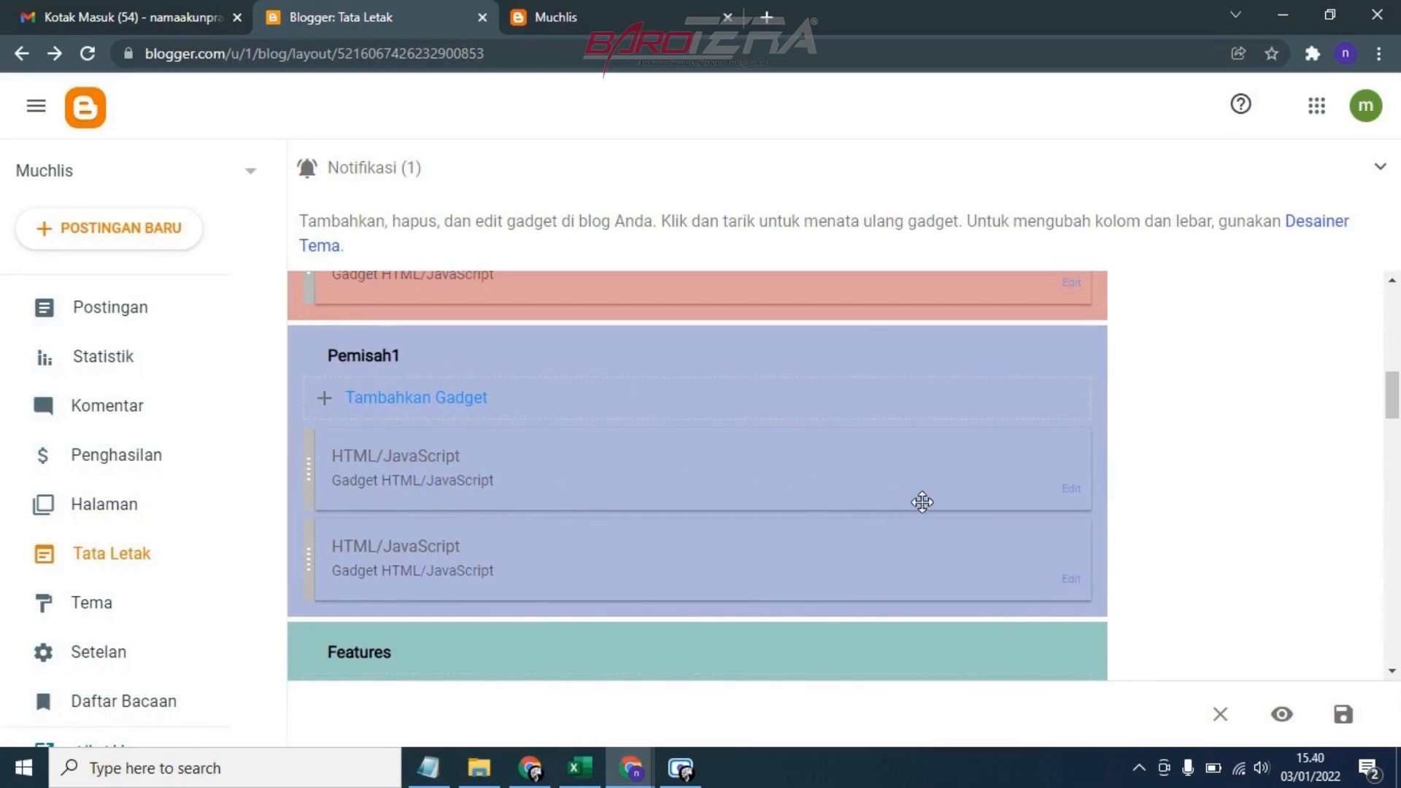
click(1067, 493)
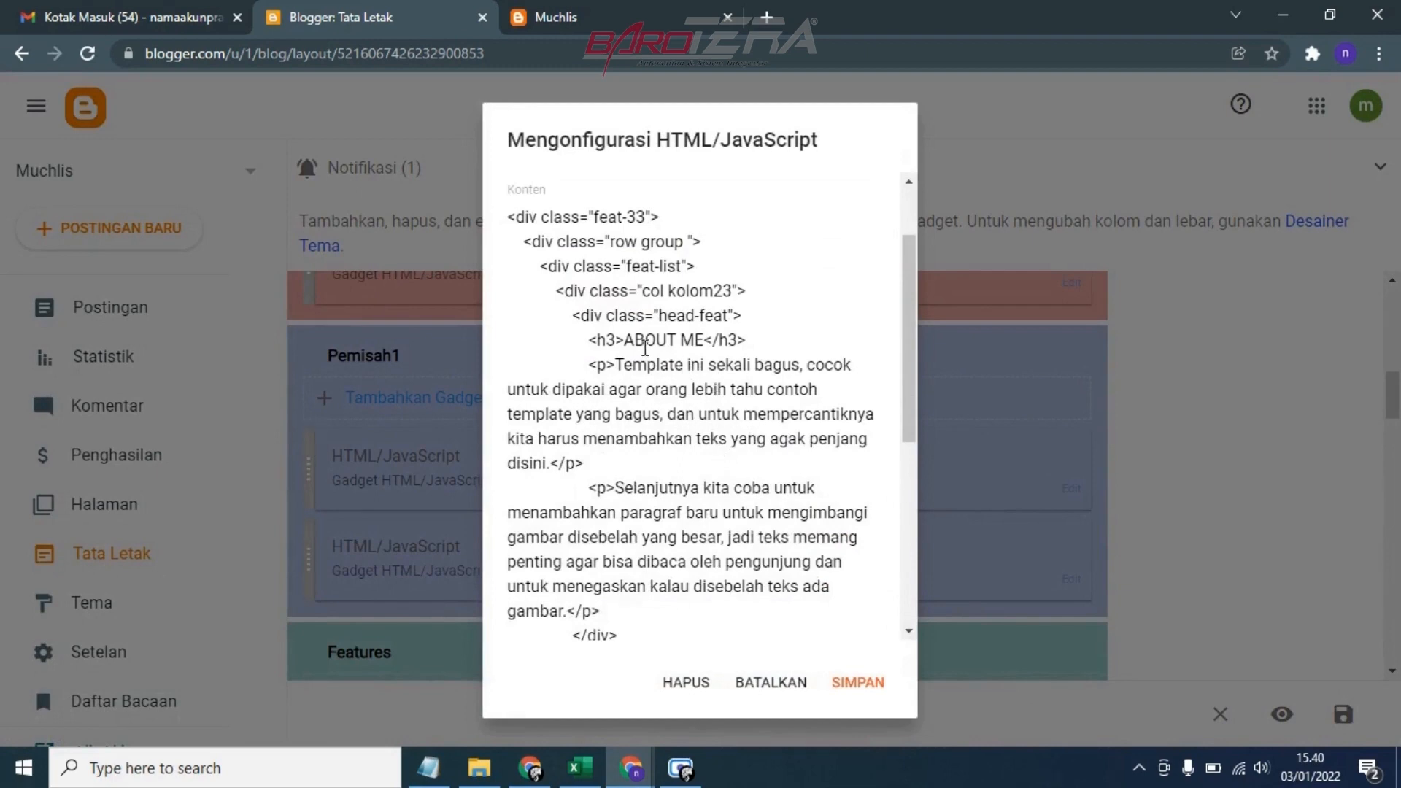
click(635, 13)
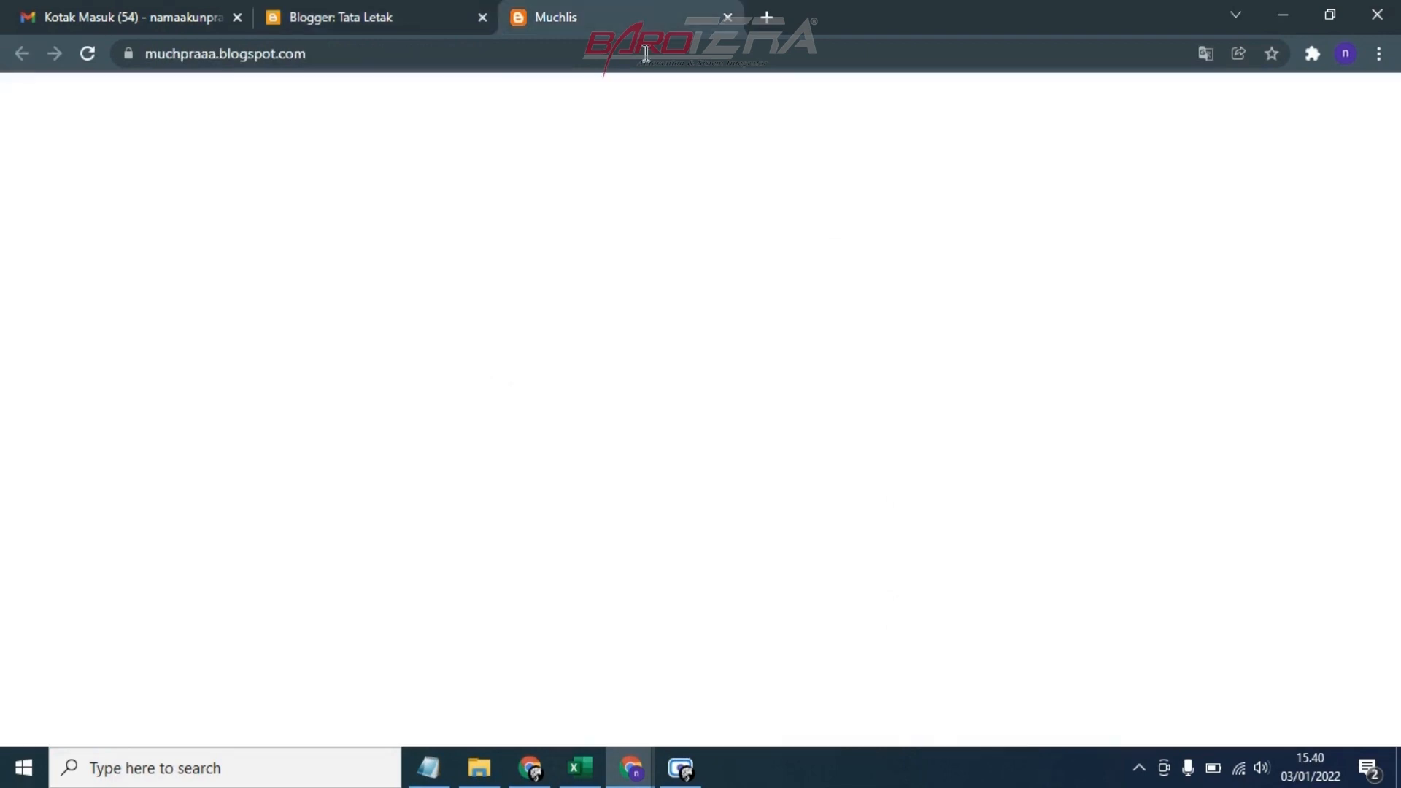
scroll(701, 350, down, 3)
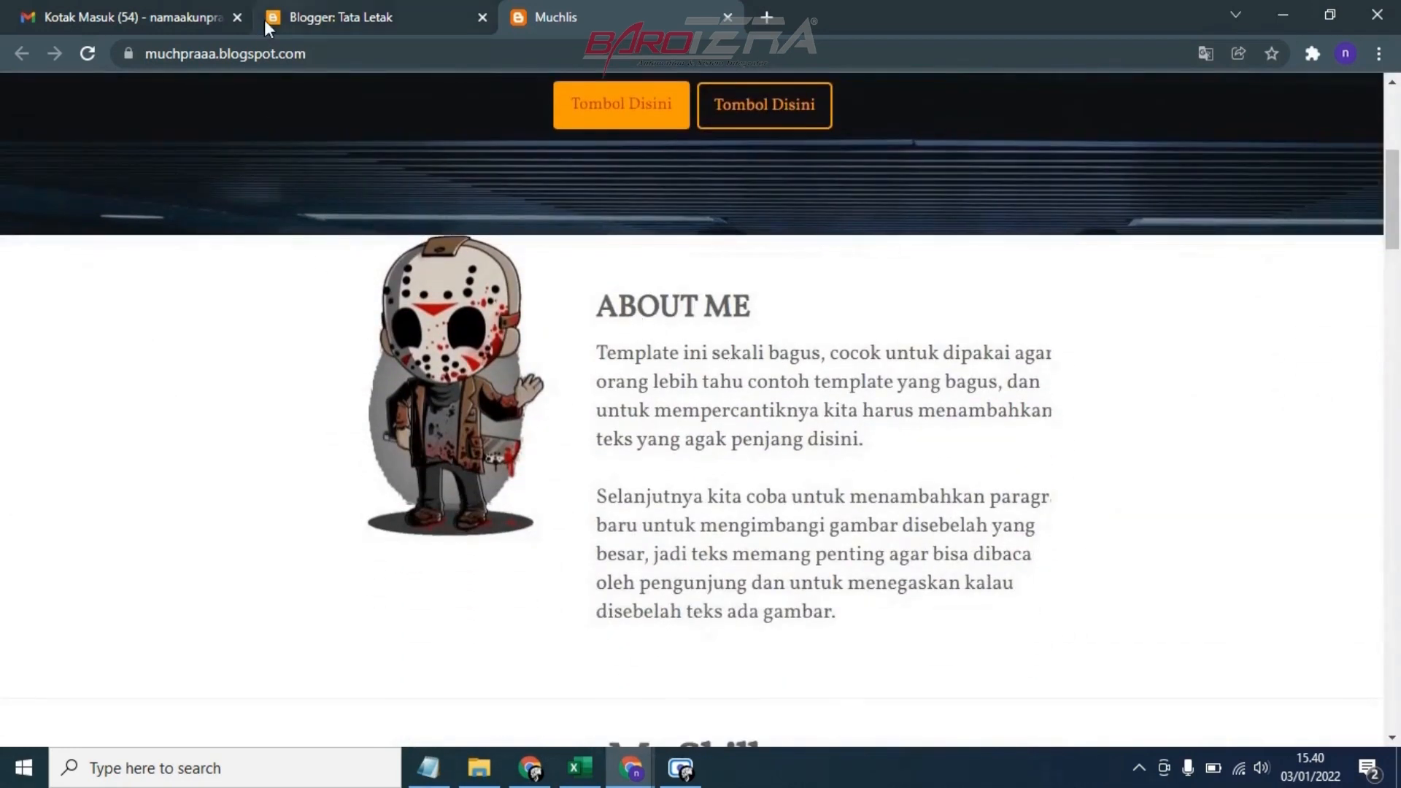
click(264, 19)
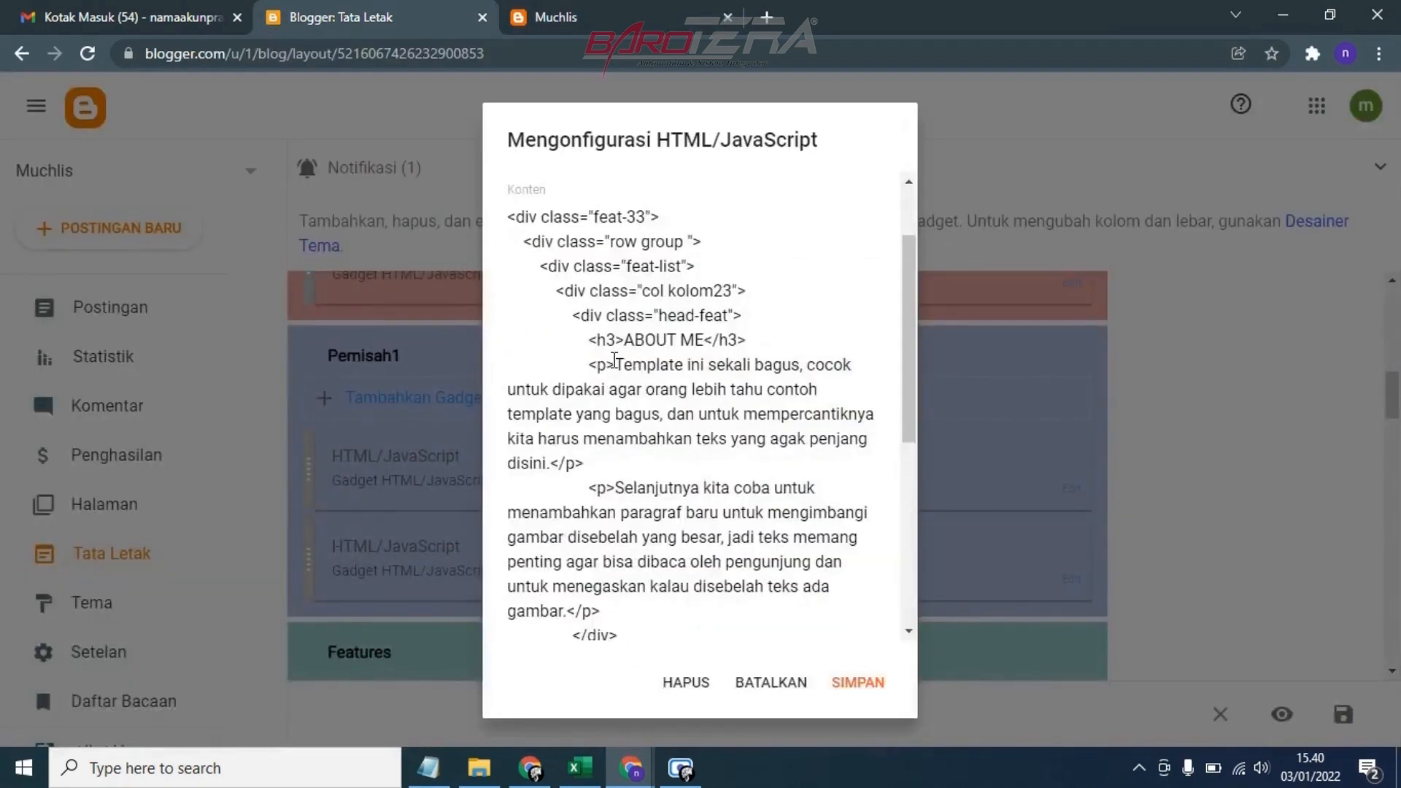
Replace the first paragraph under the ABOUT ME heading with "Nama saya" followed by the blog owner's full name
drag(617, 364, 548, 473)
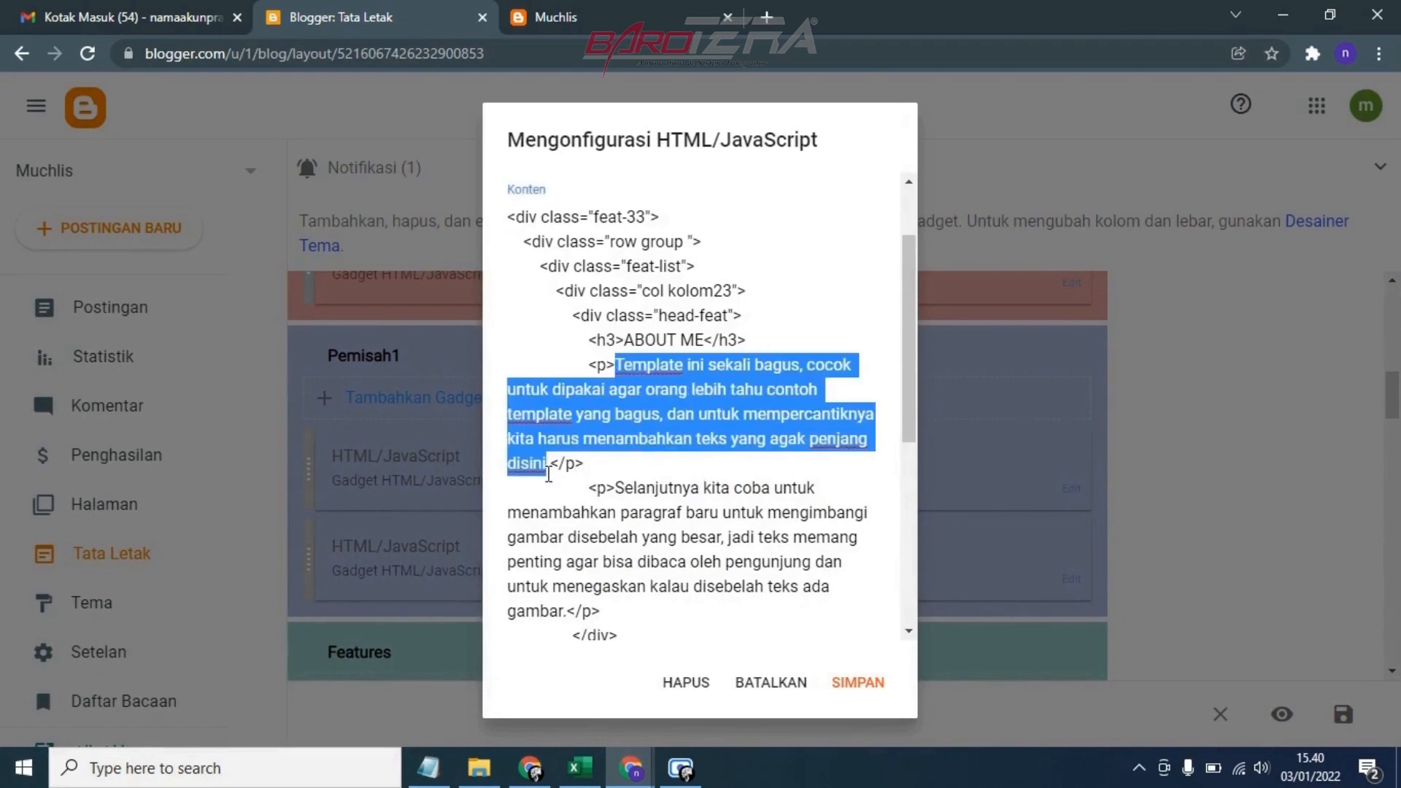
key(BackSpace)
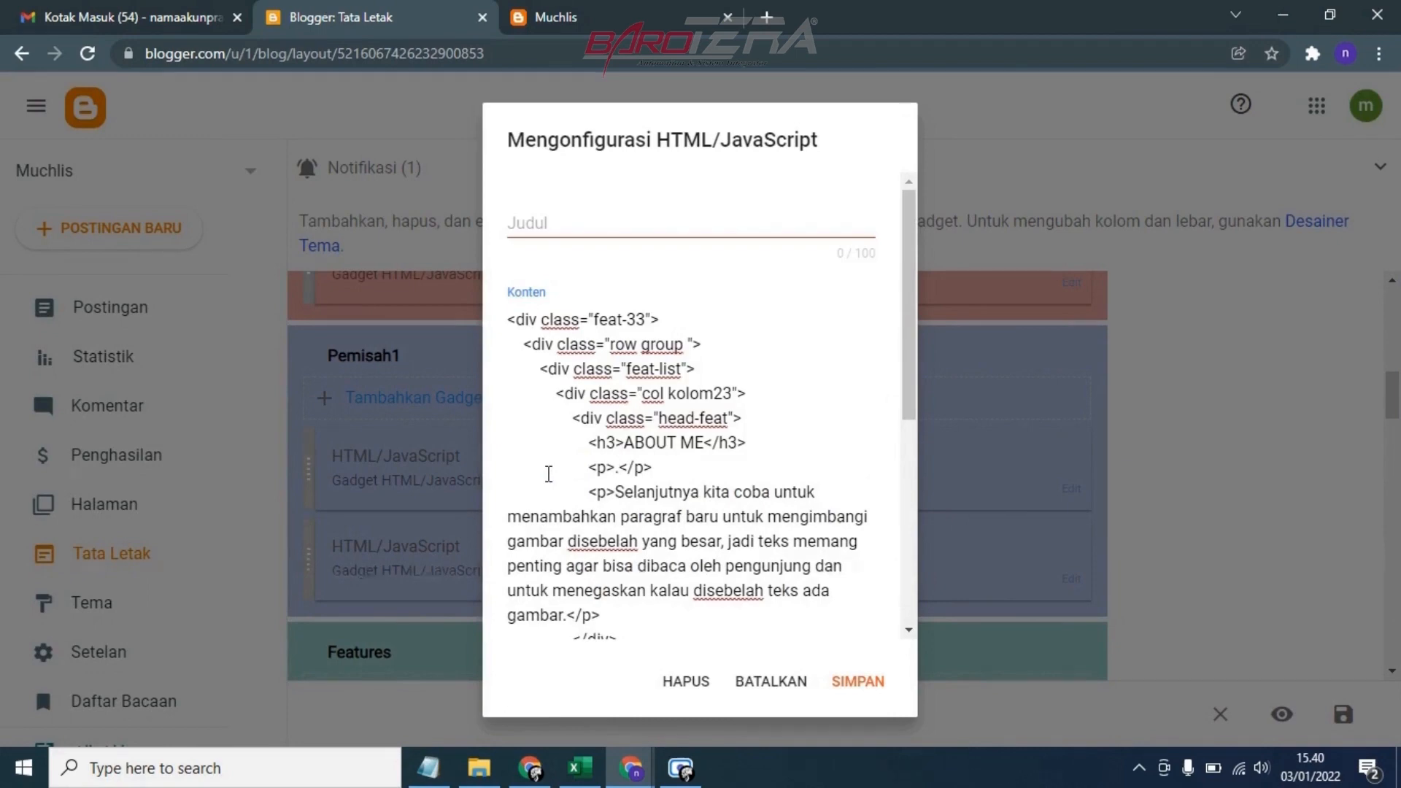
key(Delete)
text(Nama)
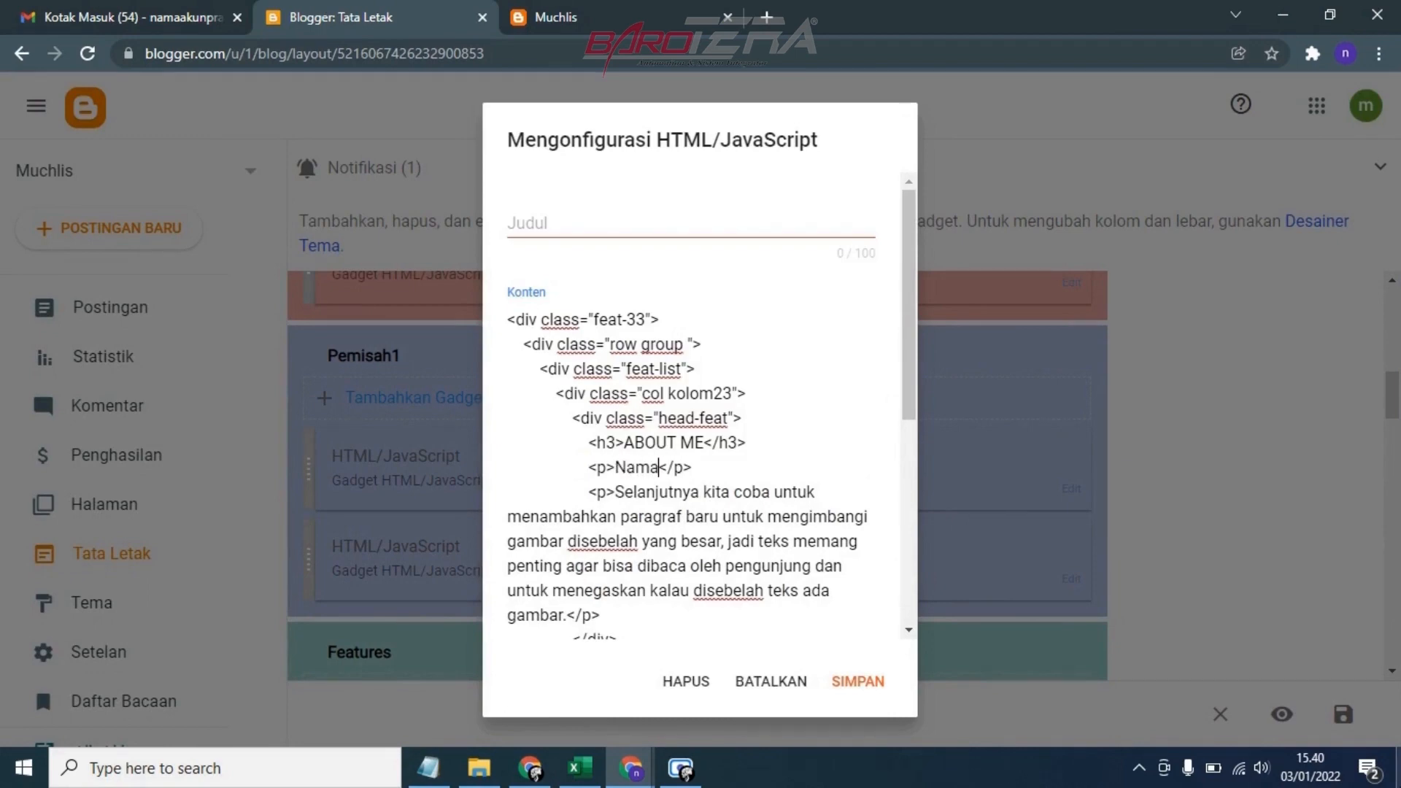
text( saya sun)
key(BackSpace)
key(BackSpace)
key(BackSpace)
text(Sun)
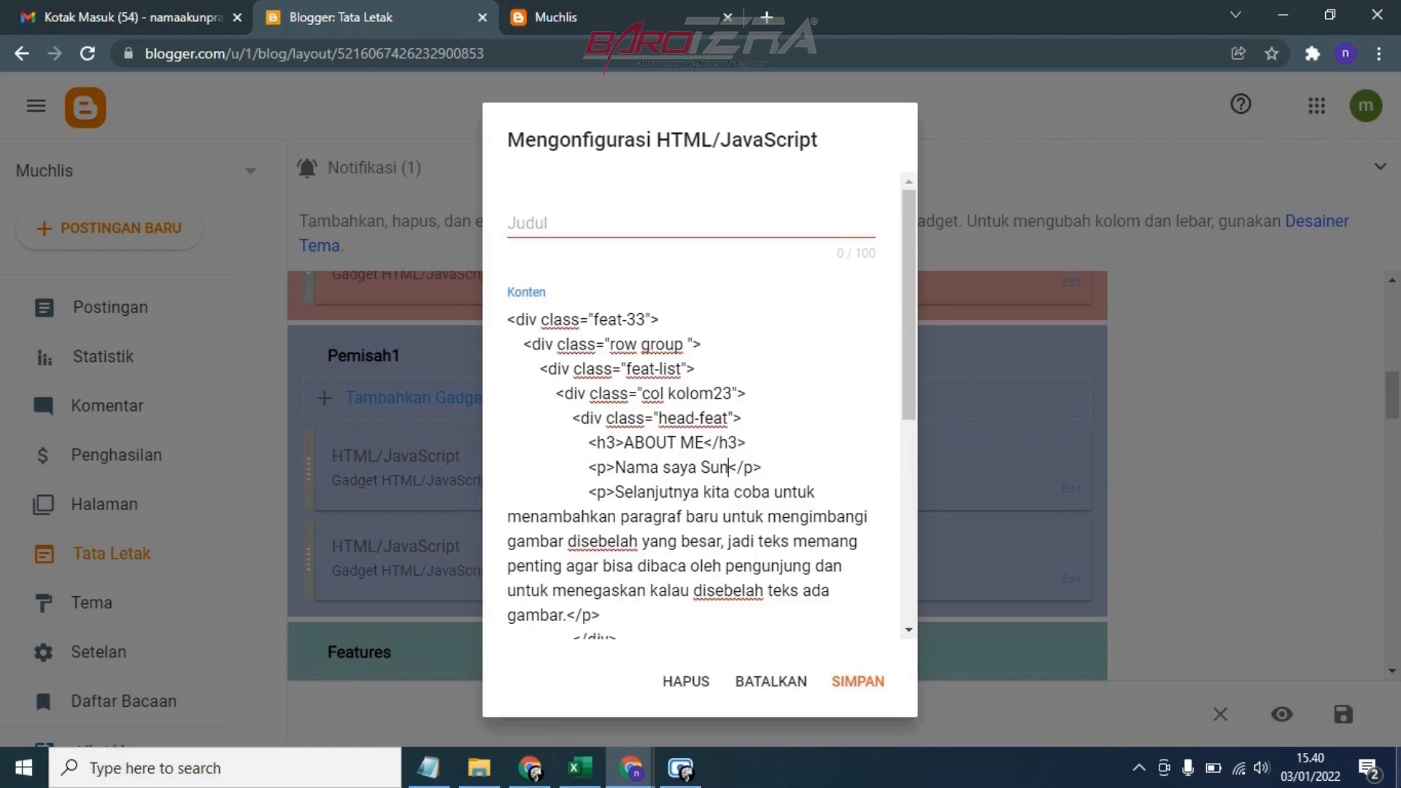
text('an Nu)
text(r Al Mu)
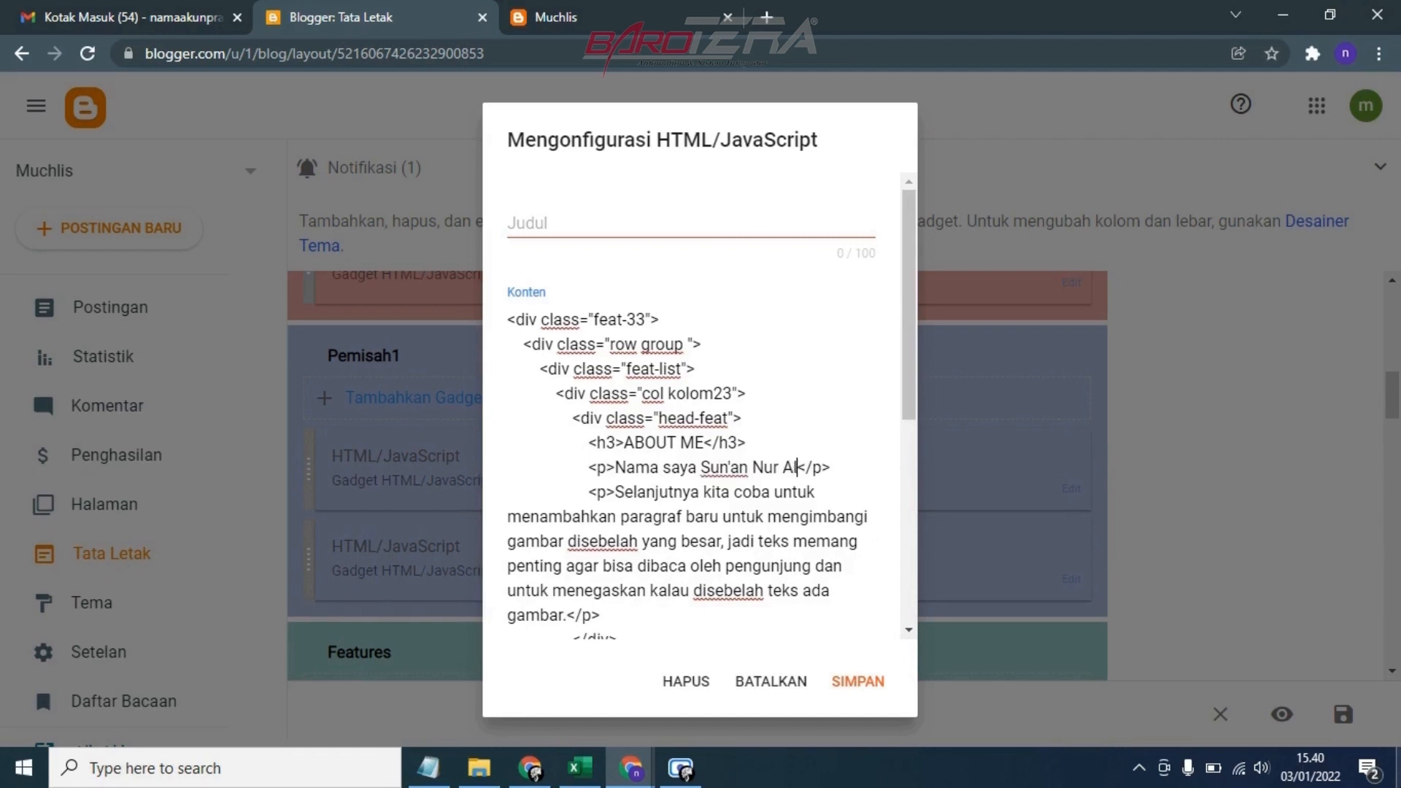
text(chlis)
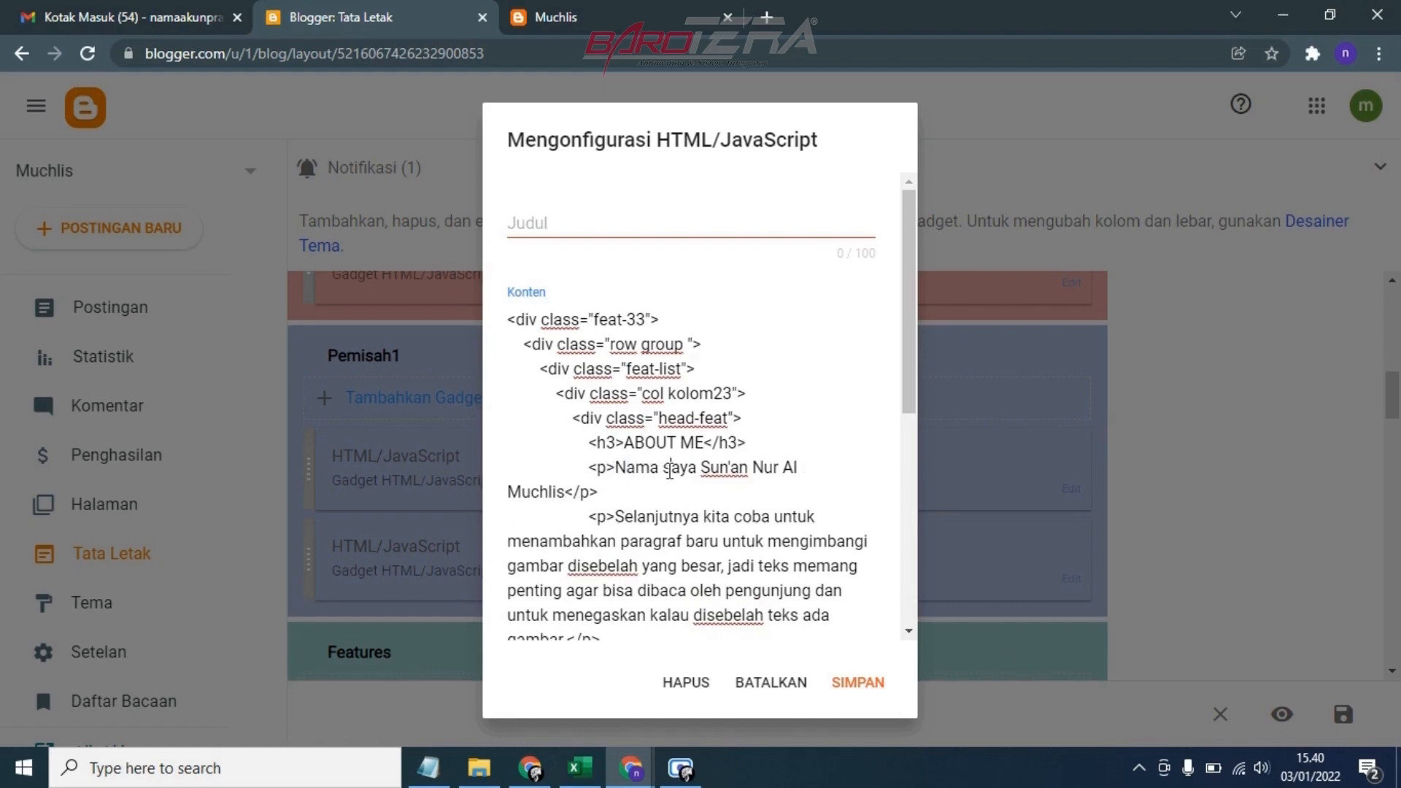
Review the second paragraph and the image source URL in the About Me code, and save the gadget
scroll(627, 517, down, 3)
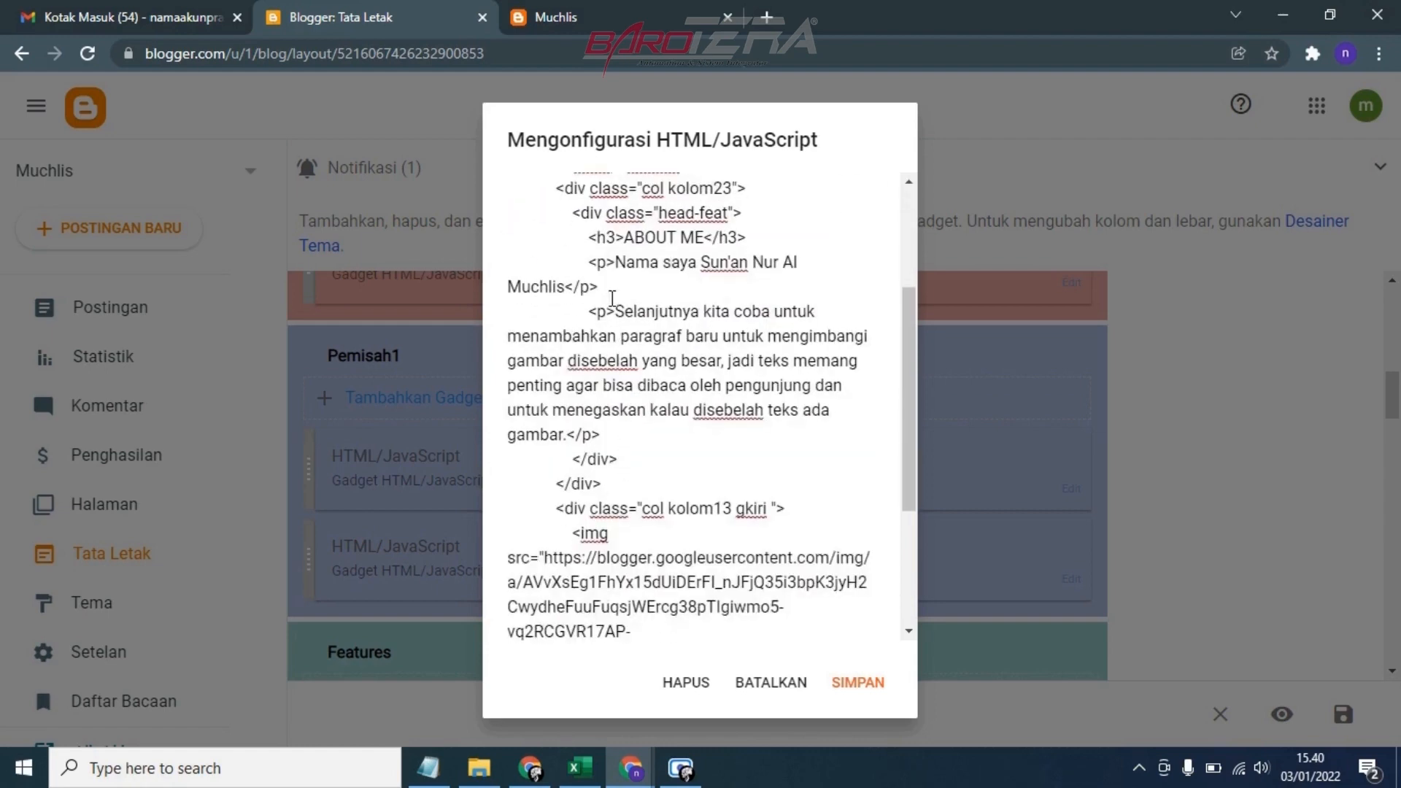
drag(615, 312, 570, 442)
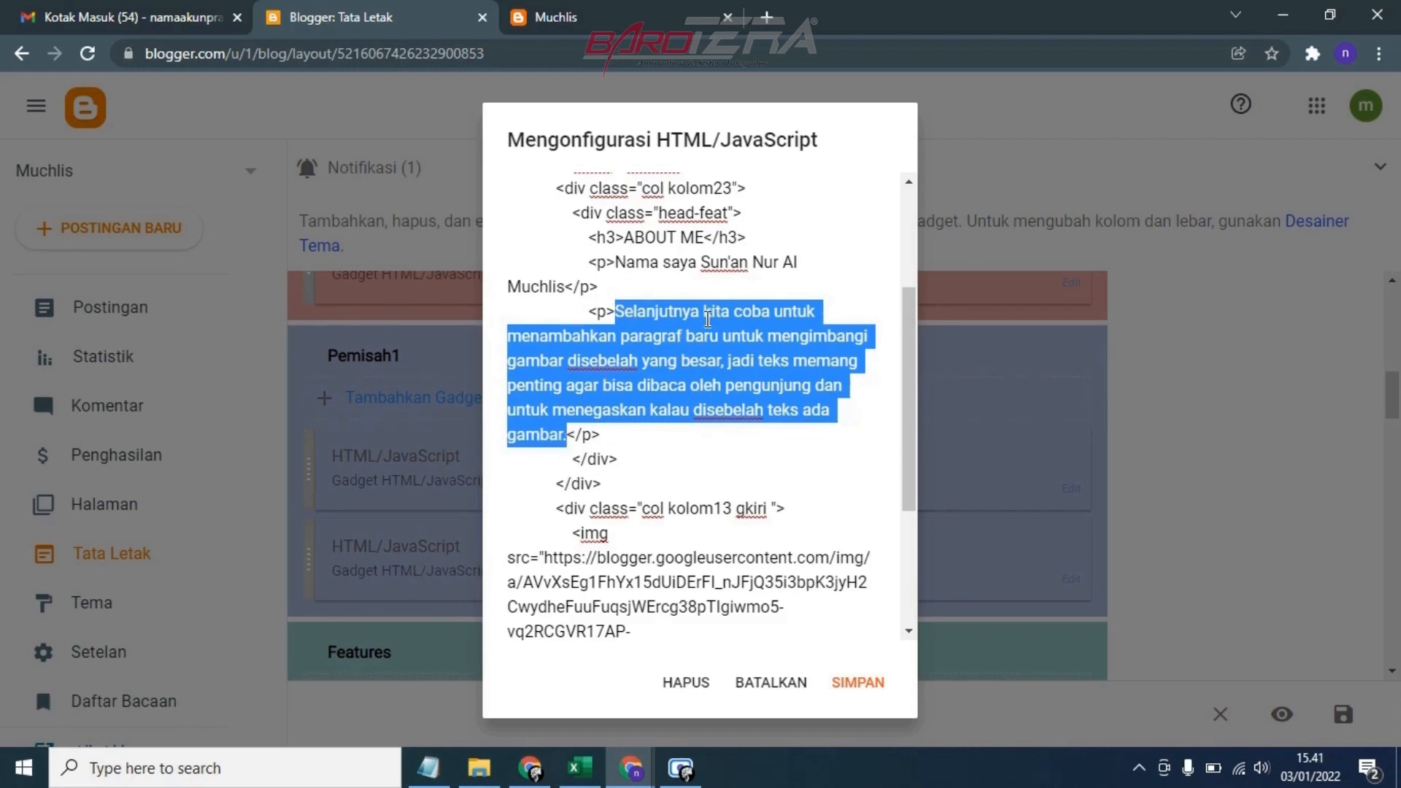
scroll(711, 351, down, 1)
scroll(708, 303, down, 1)
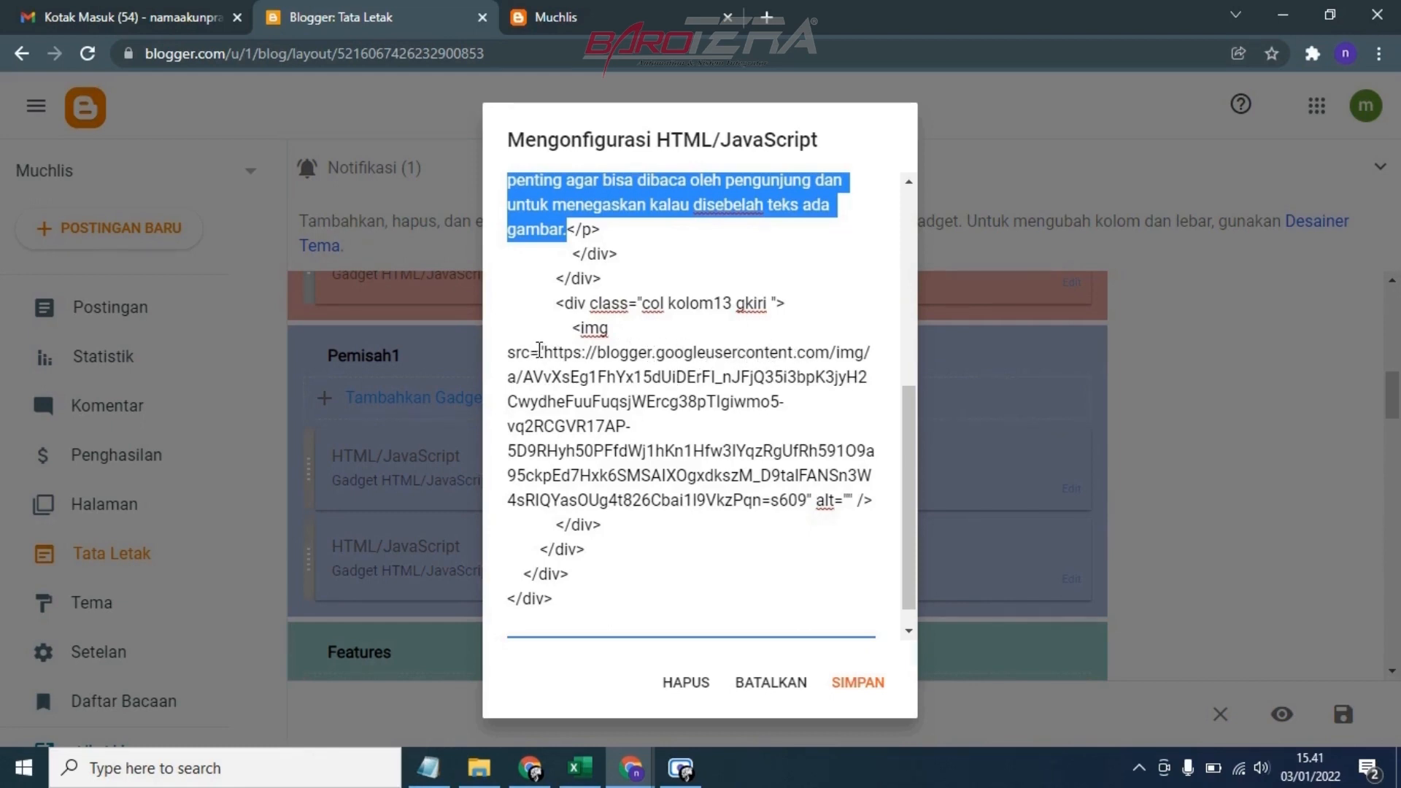
drag(539, 352, 600, 378)
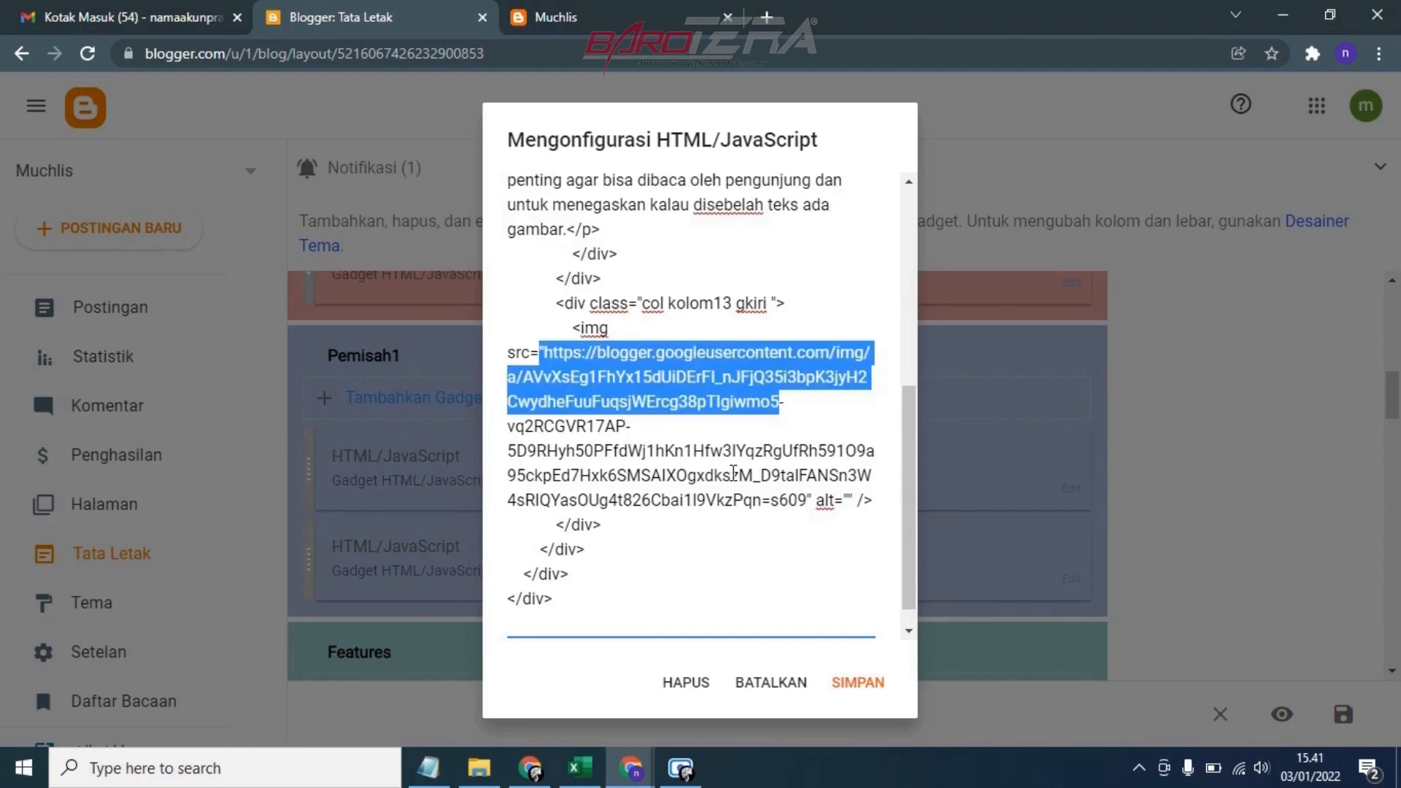
click(695, 482)
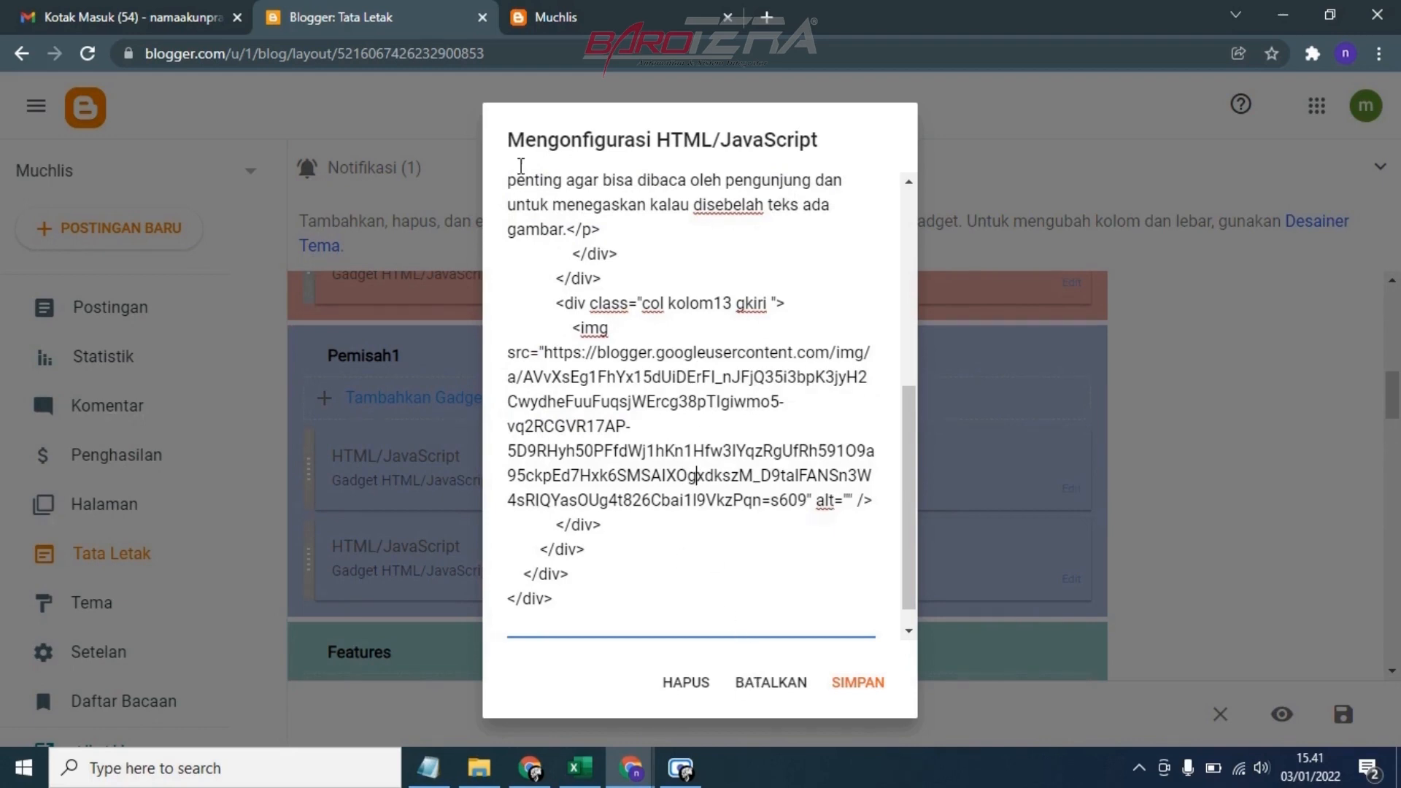
scroll(624, 288, up, 3)
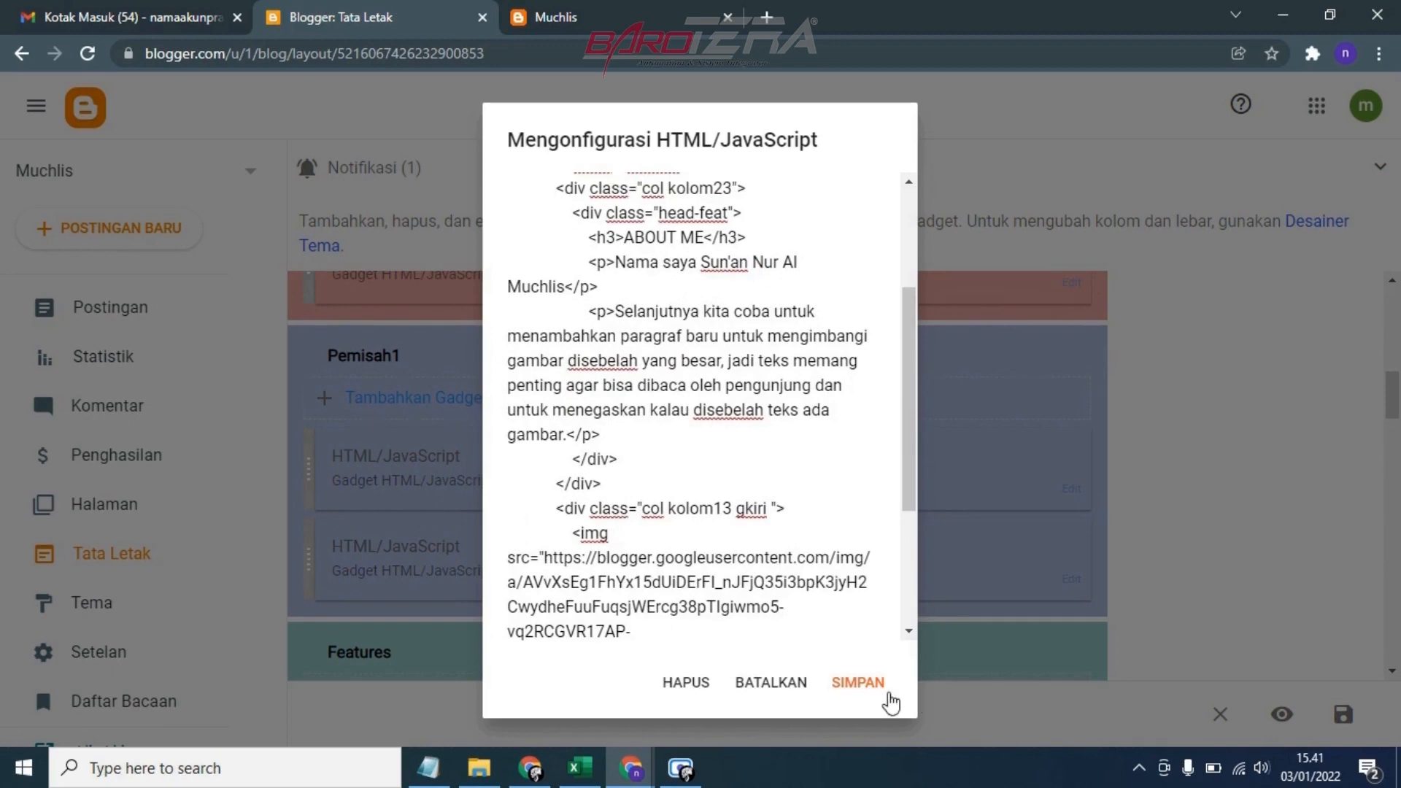
click(876, 687)
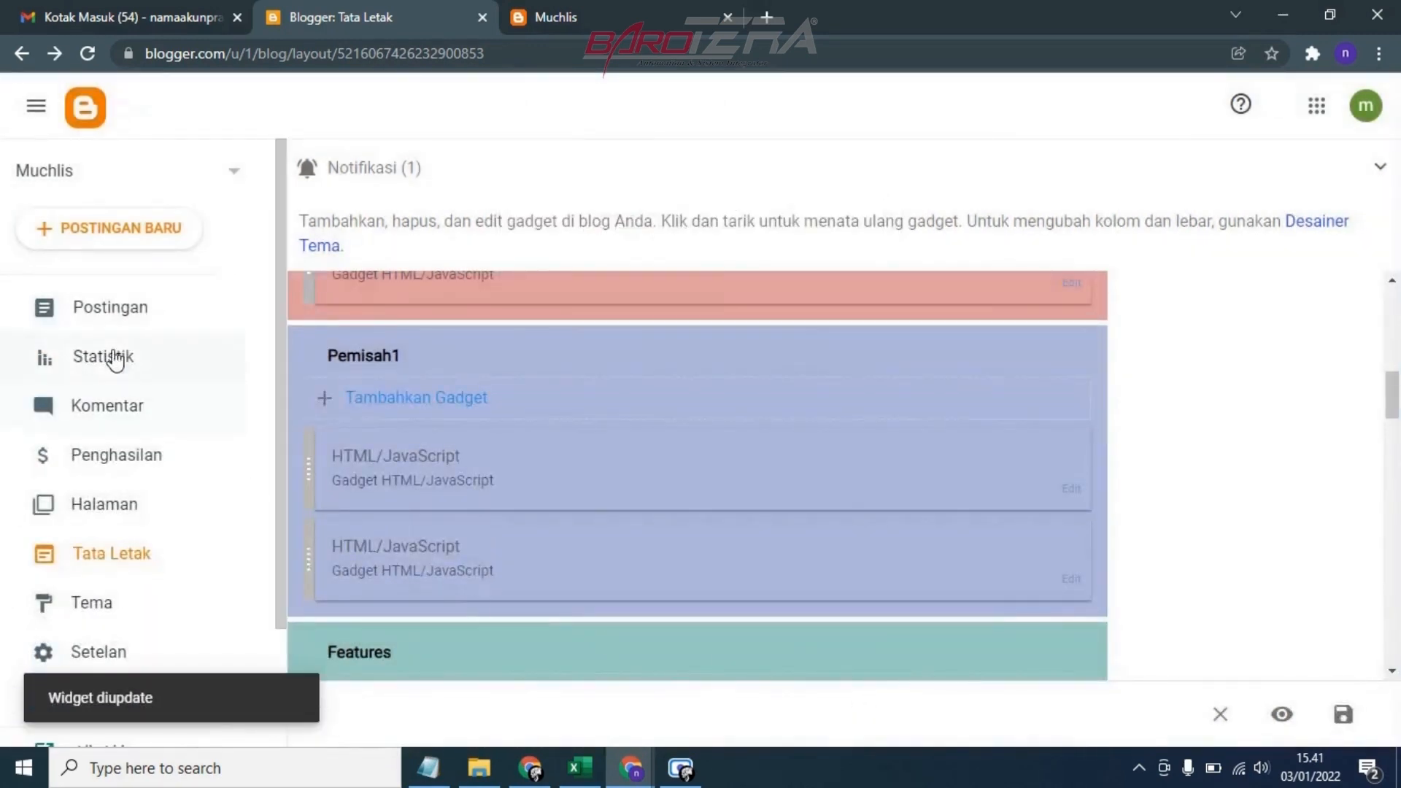
Collapse the notification on the blog's posts page and create a new blank post
click(113, 311)
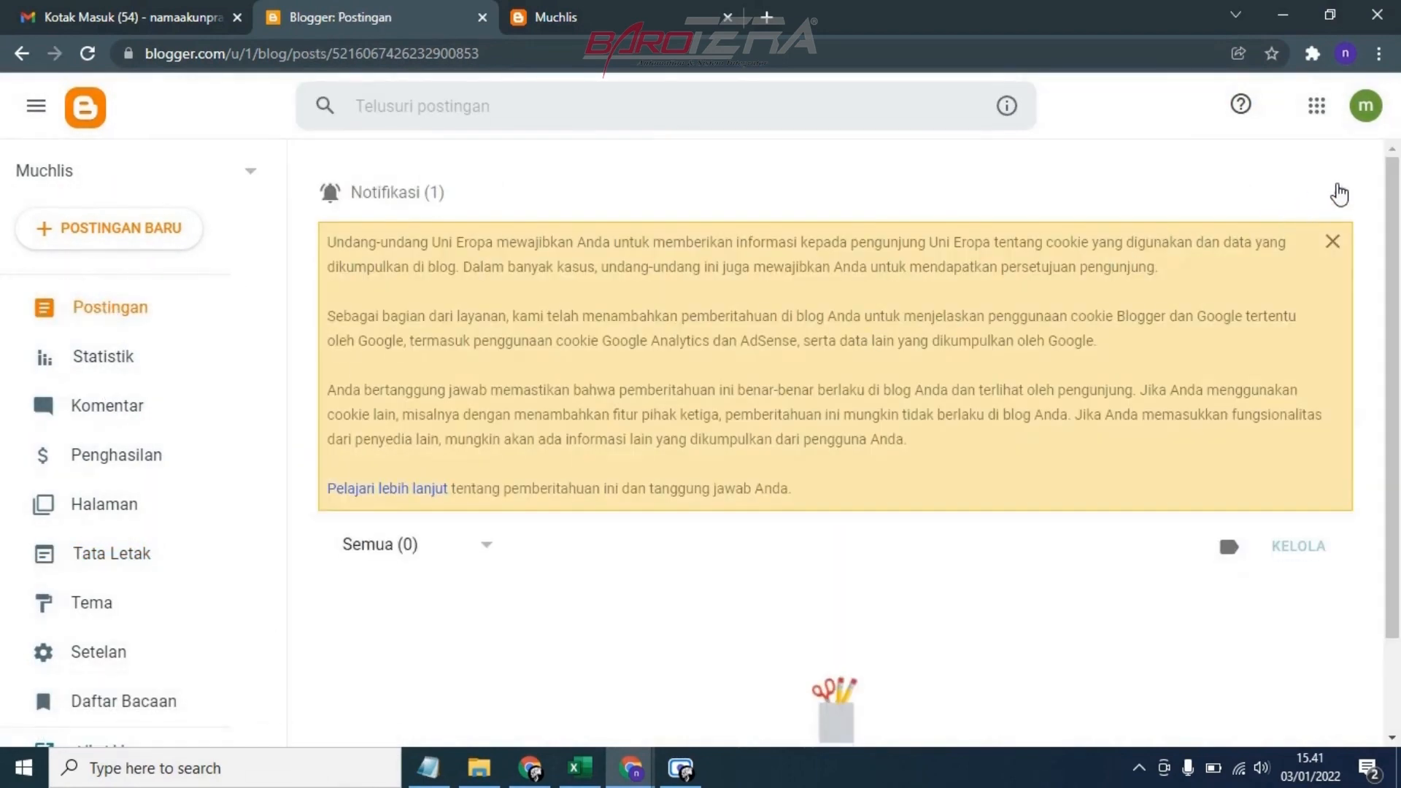
click(1339, 191)
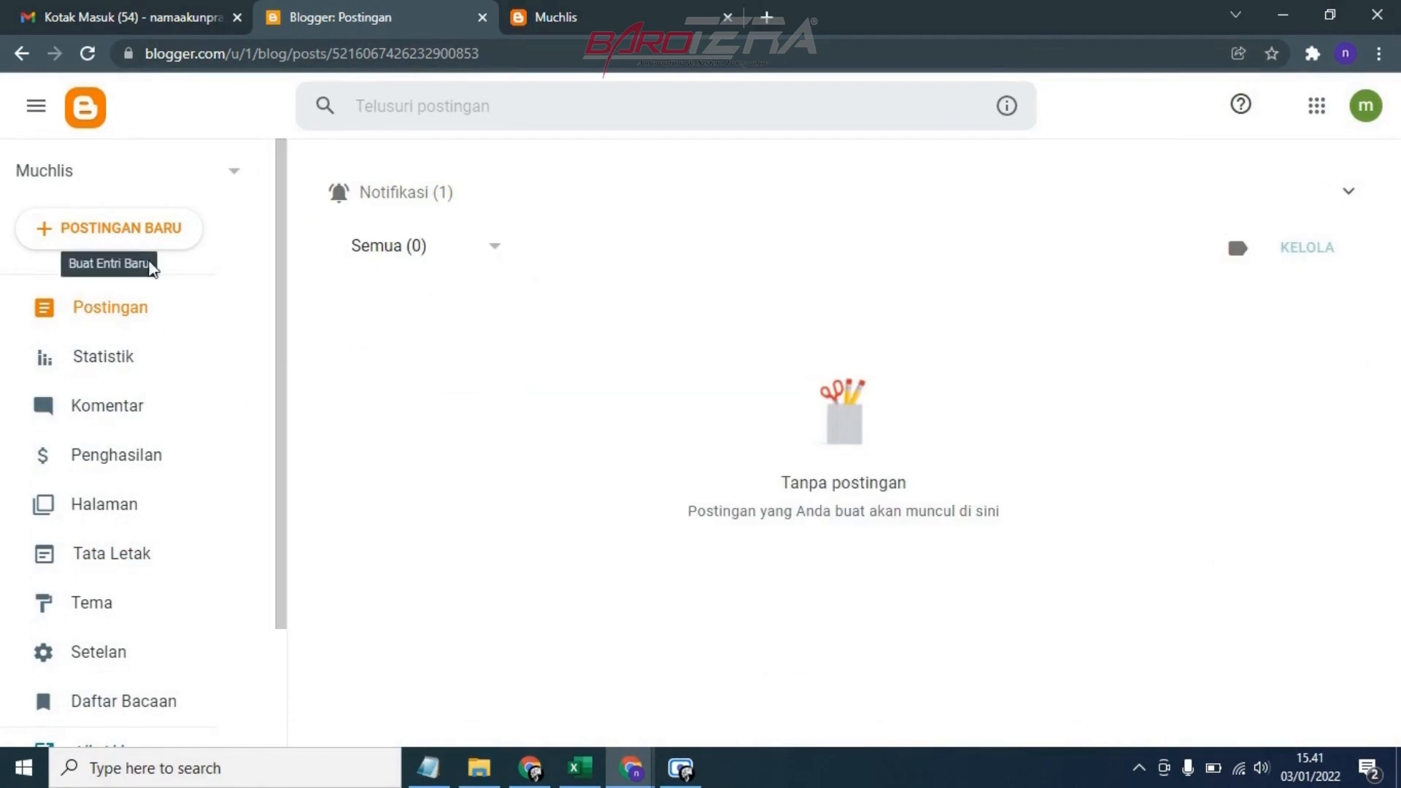
click(120, 241)
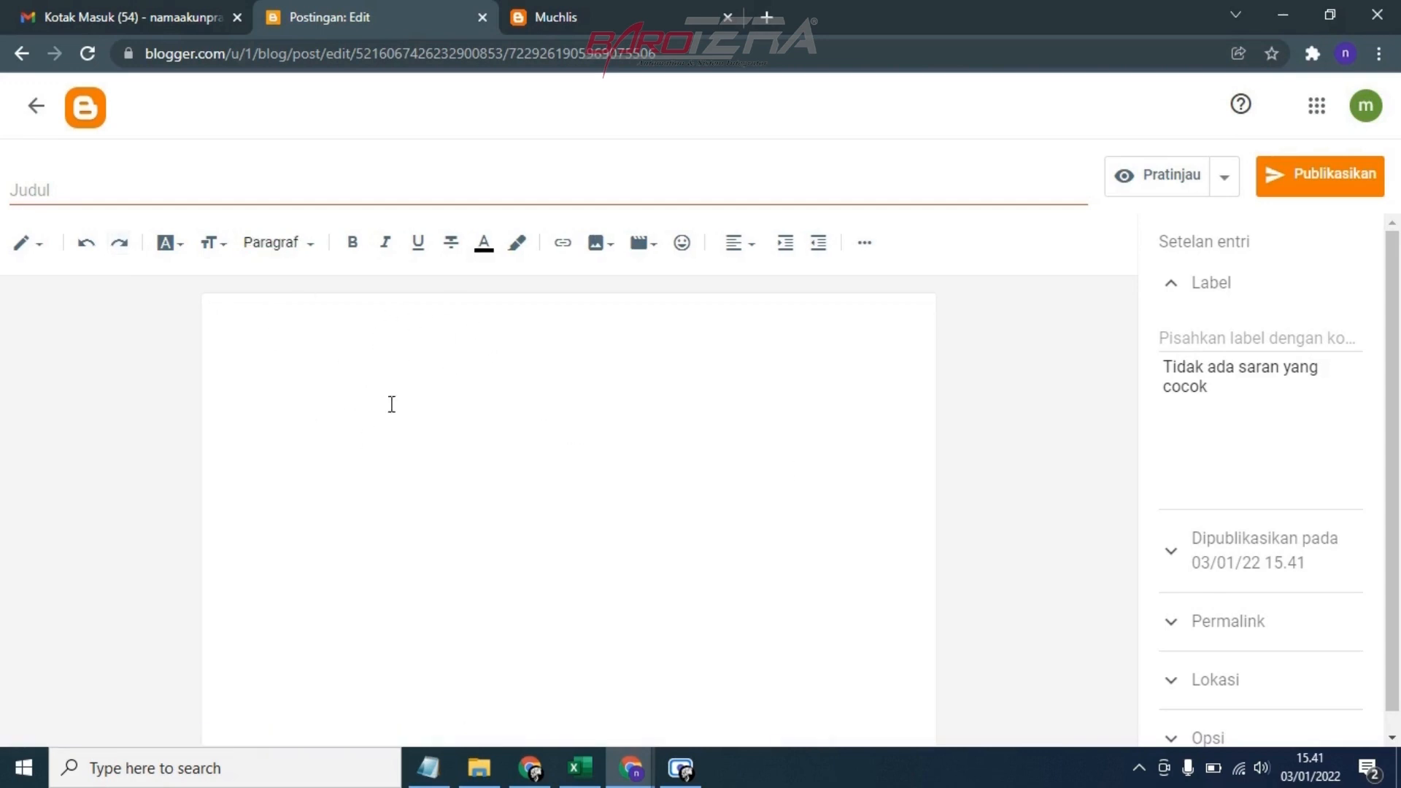
Upload the image "Jual Genset Silent 25 KVA" from the Bahan Posting > Foto folder on drive F: and insert it into the post
click(598, 244)
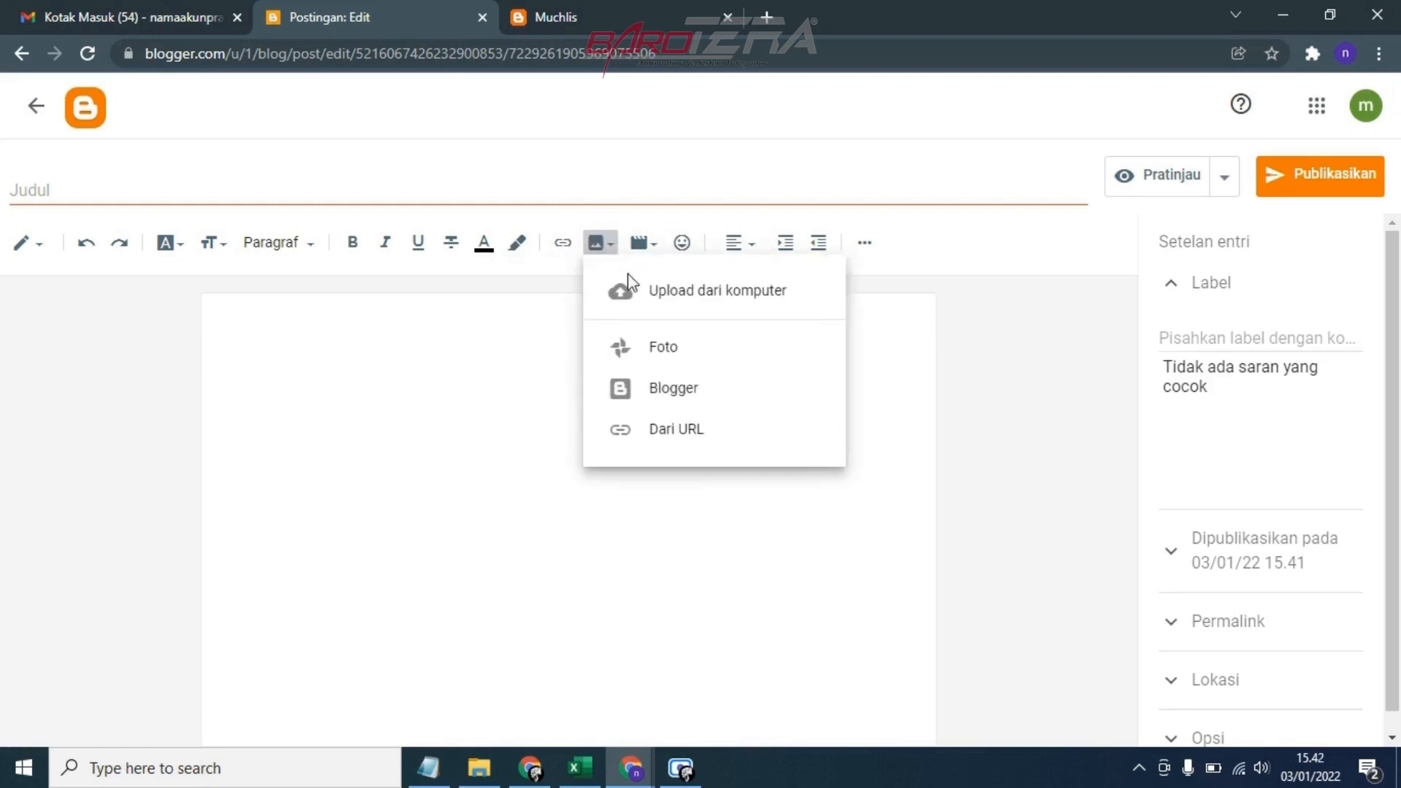
click(665, 295)
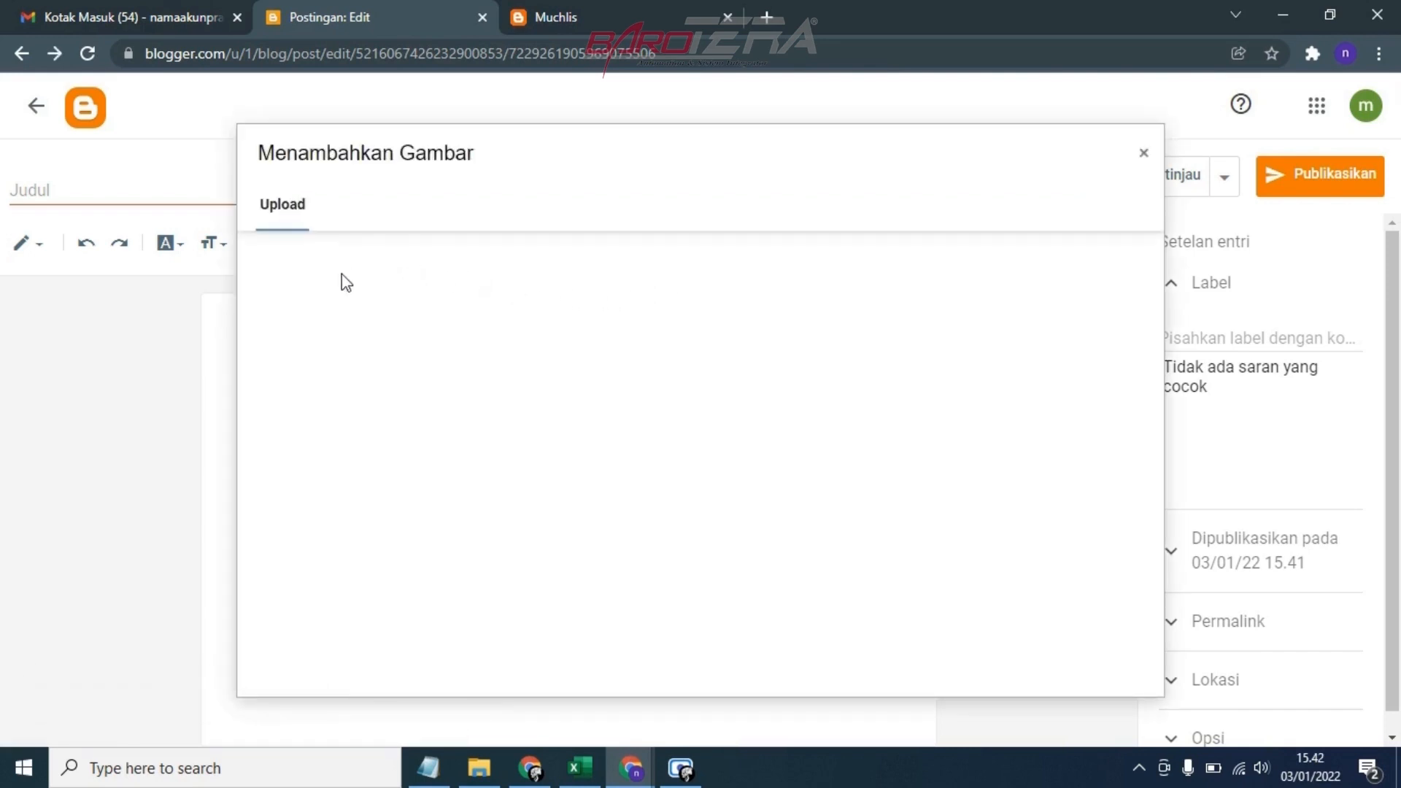
click(297, 261)
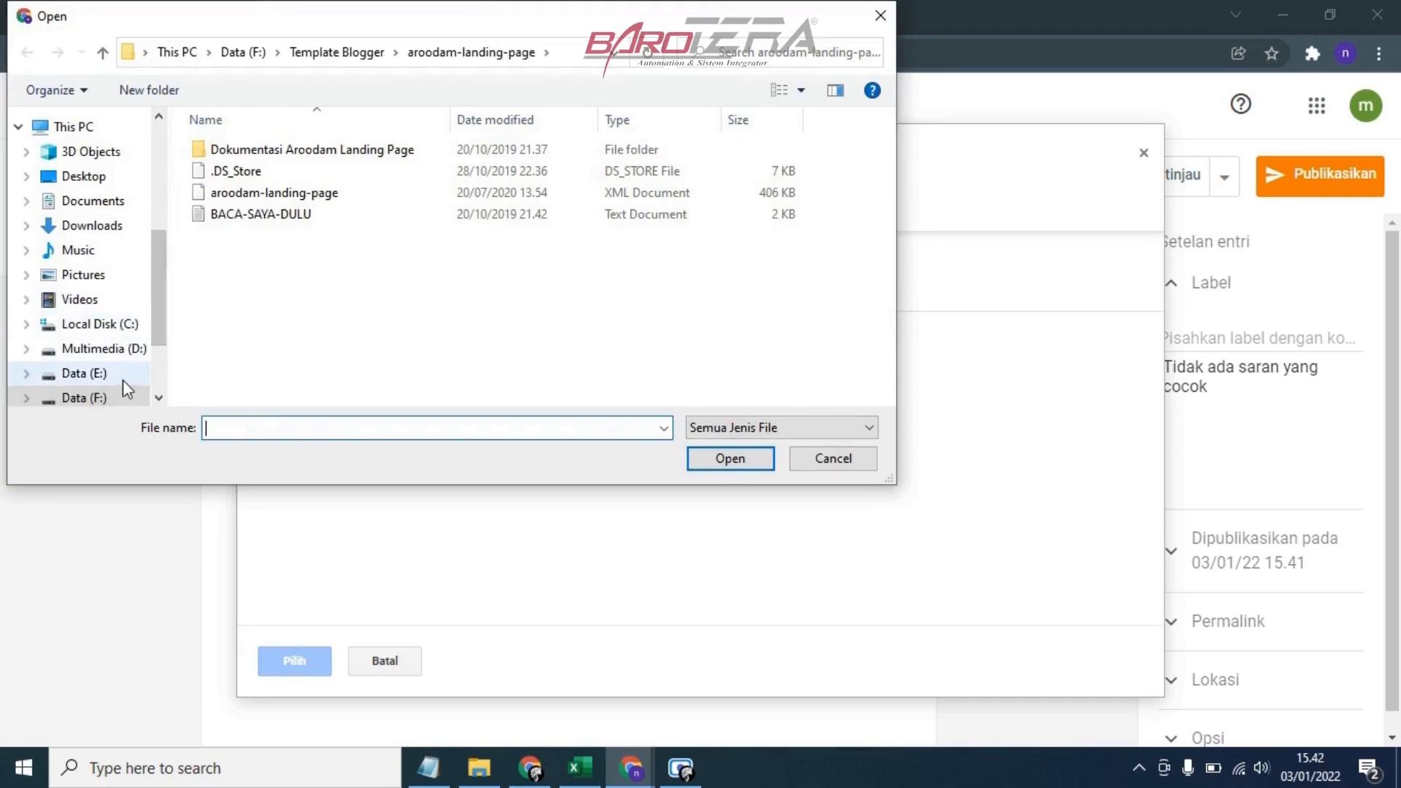
click(119, 394)
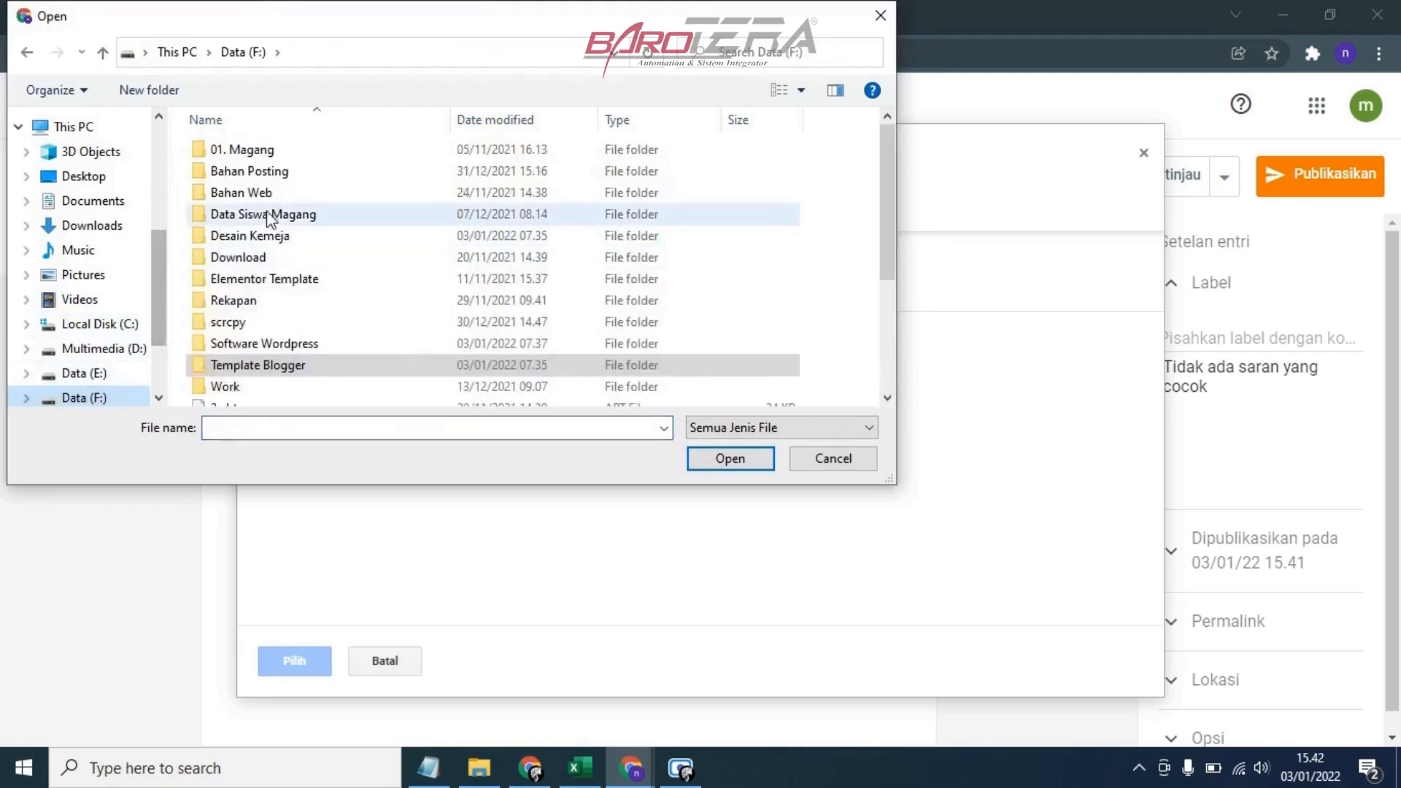
click(286, 174)
double_click(285, 173)
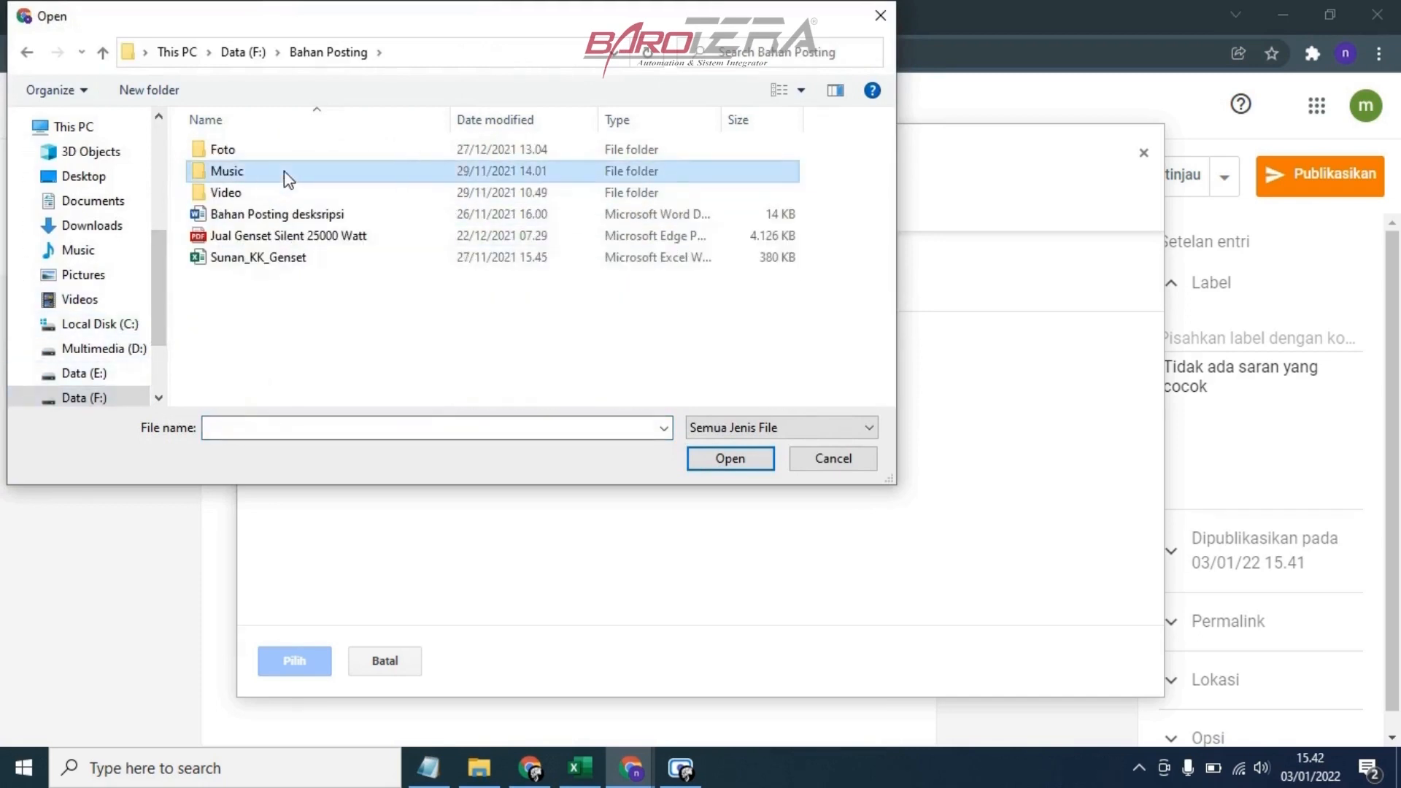
double_click(289, 149)
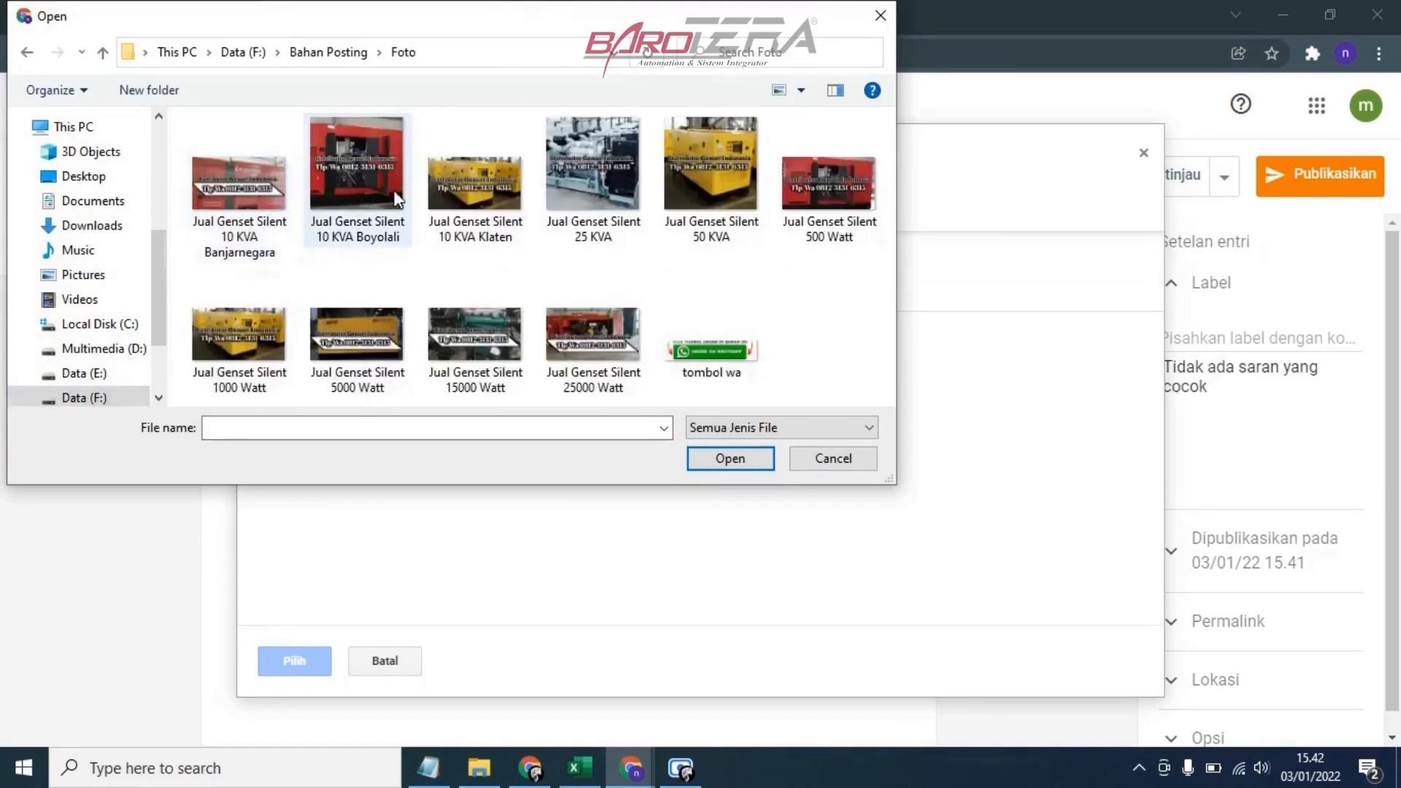
click(610, 159)
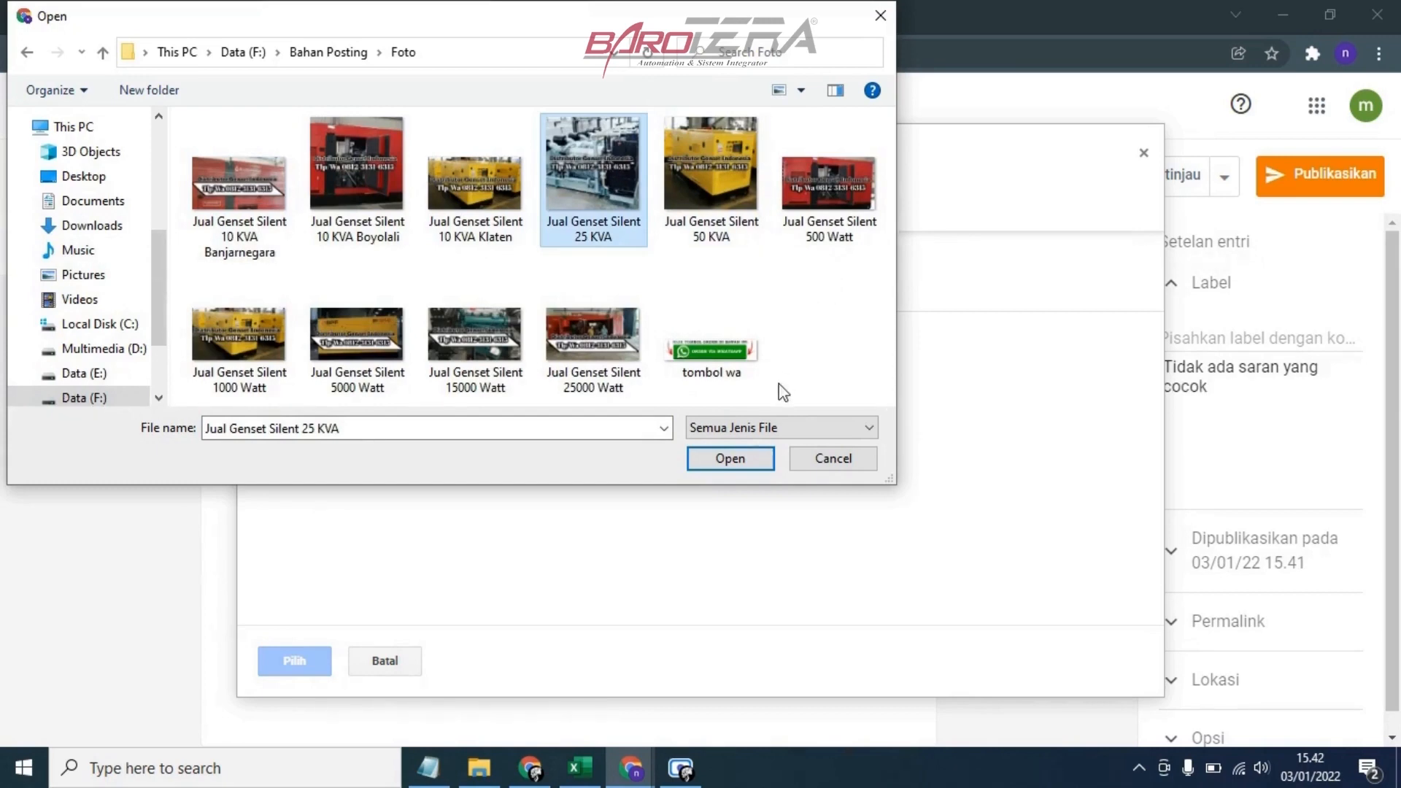
click(734, 458)
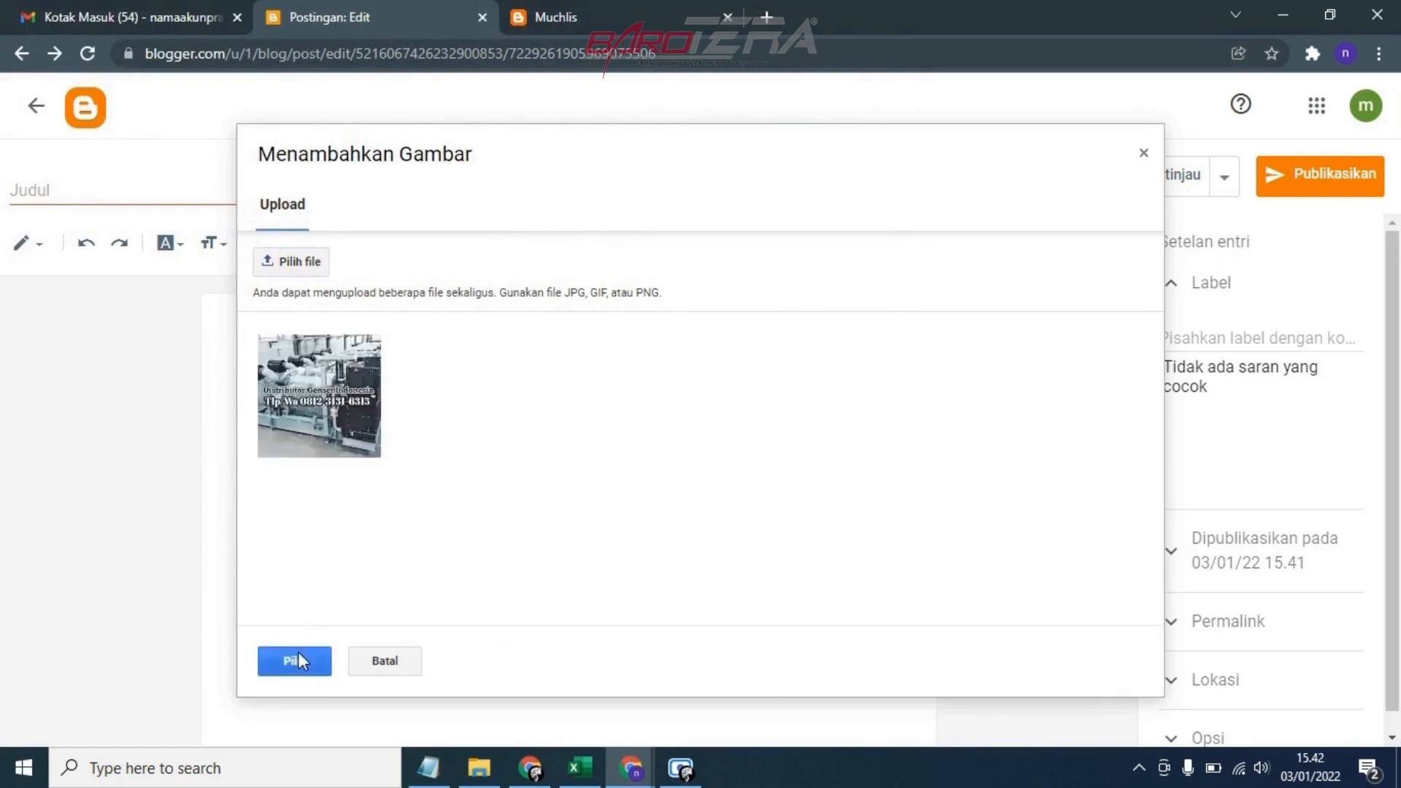
click(341, 440)
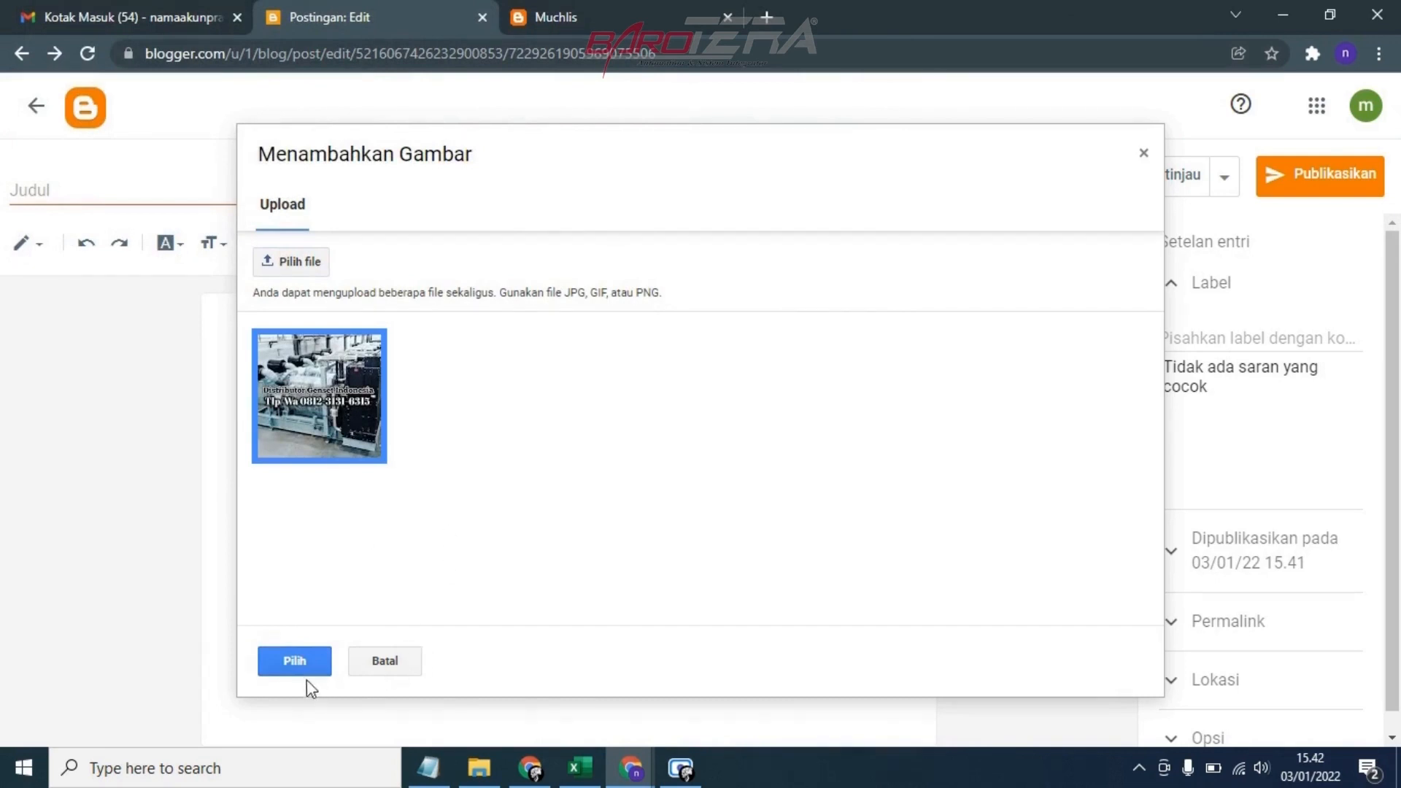
click(295, 663)
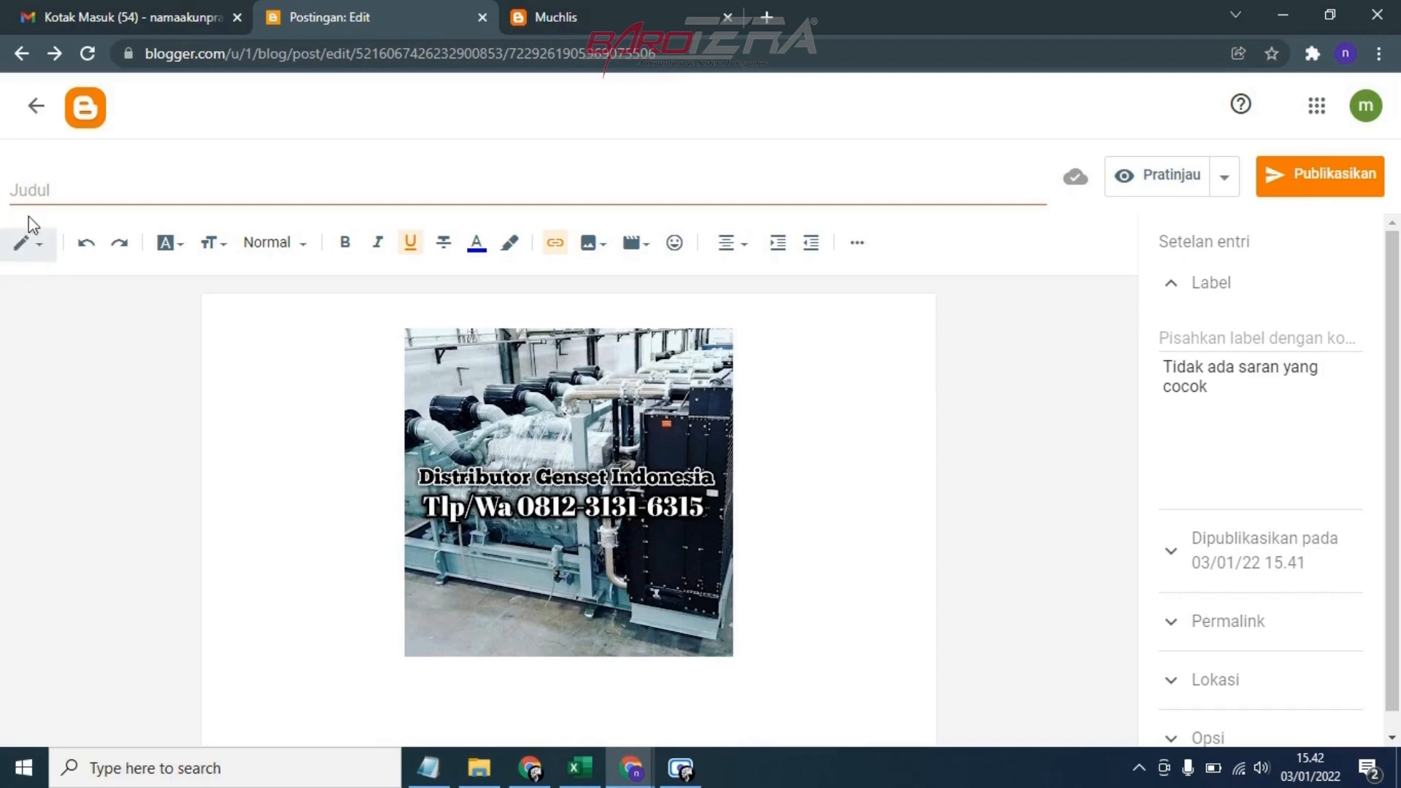
Show the post's HTML code and copy the uploaded image's full href URL, including its quotation marks
click(31, 242)
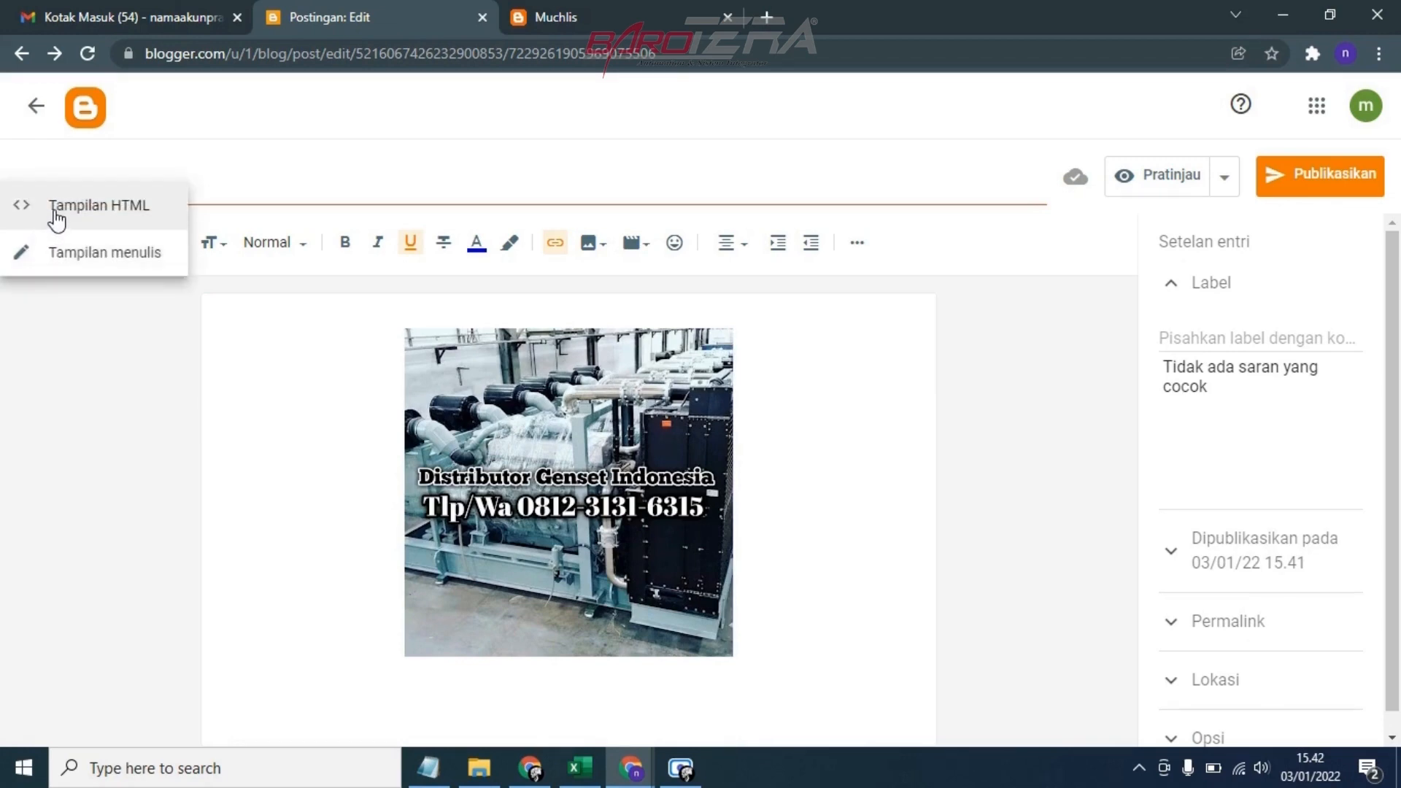
click(55, 212)
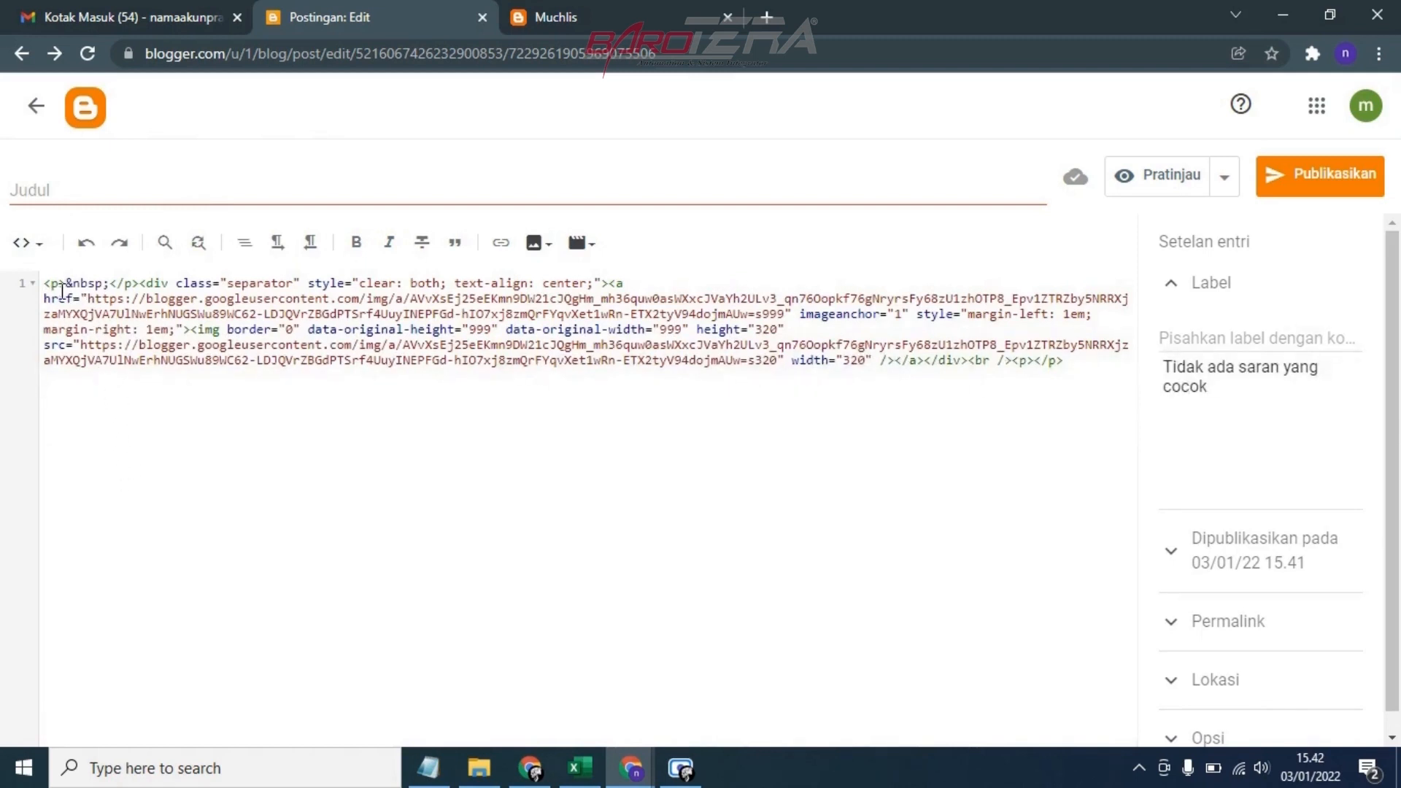
drag(45, 298, 76, 305)
click(118, 391)
drag(81, 298, 138, 301)
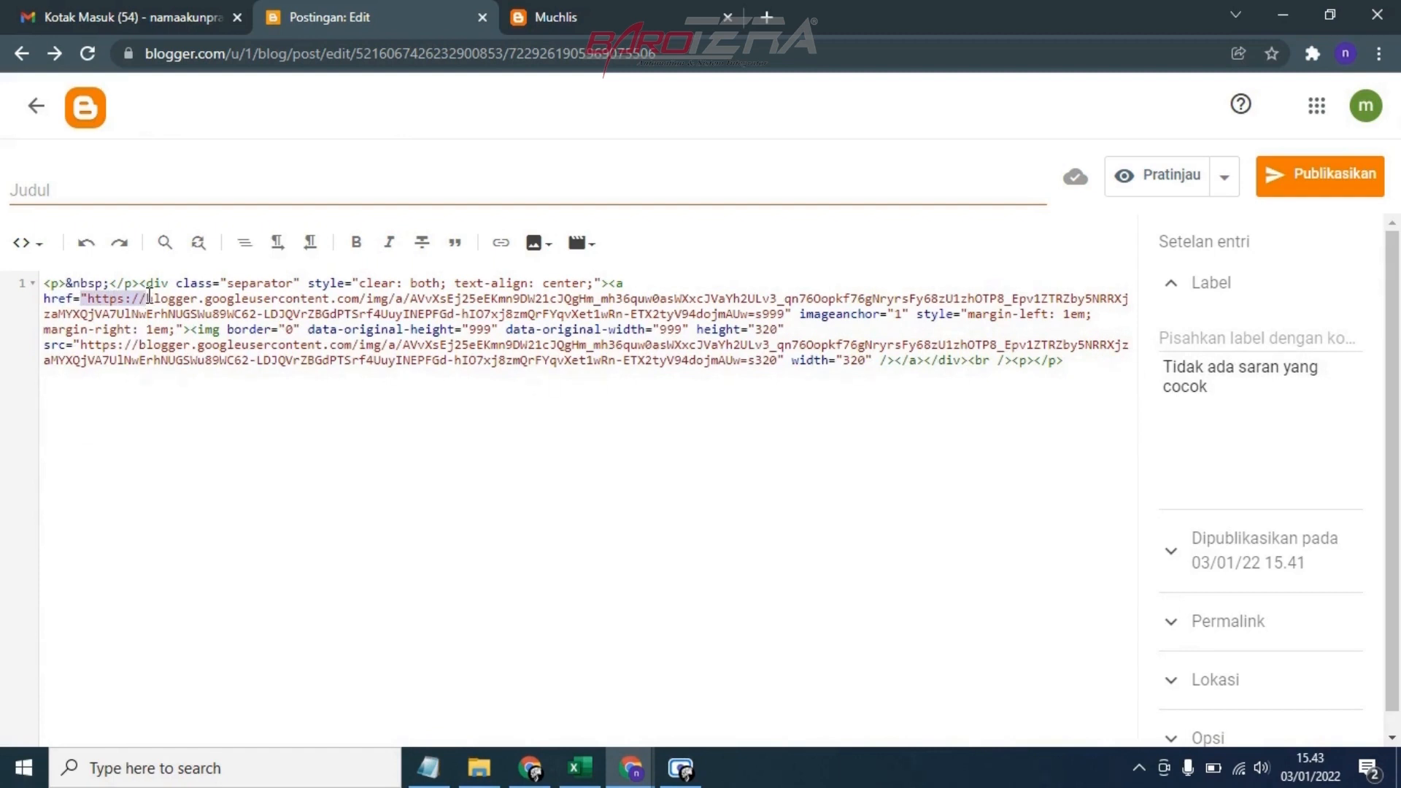
drag(149, 296, 792, 311)
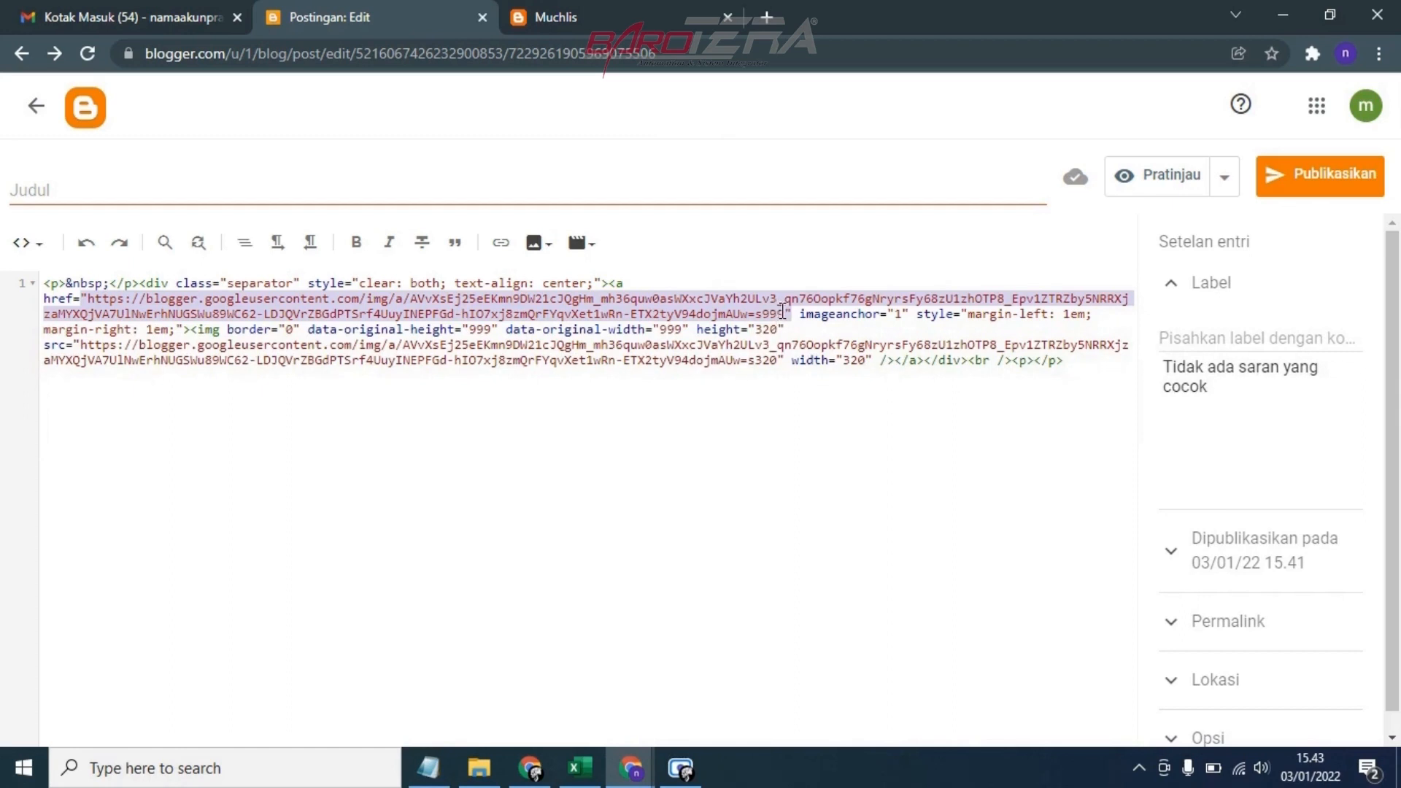
click(757, 313)
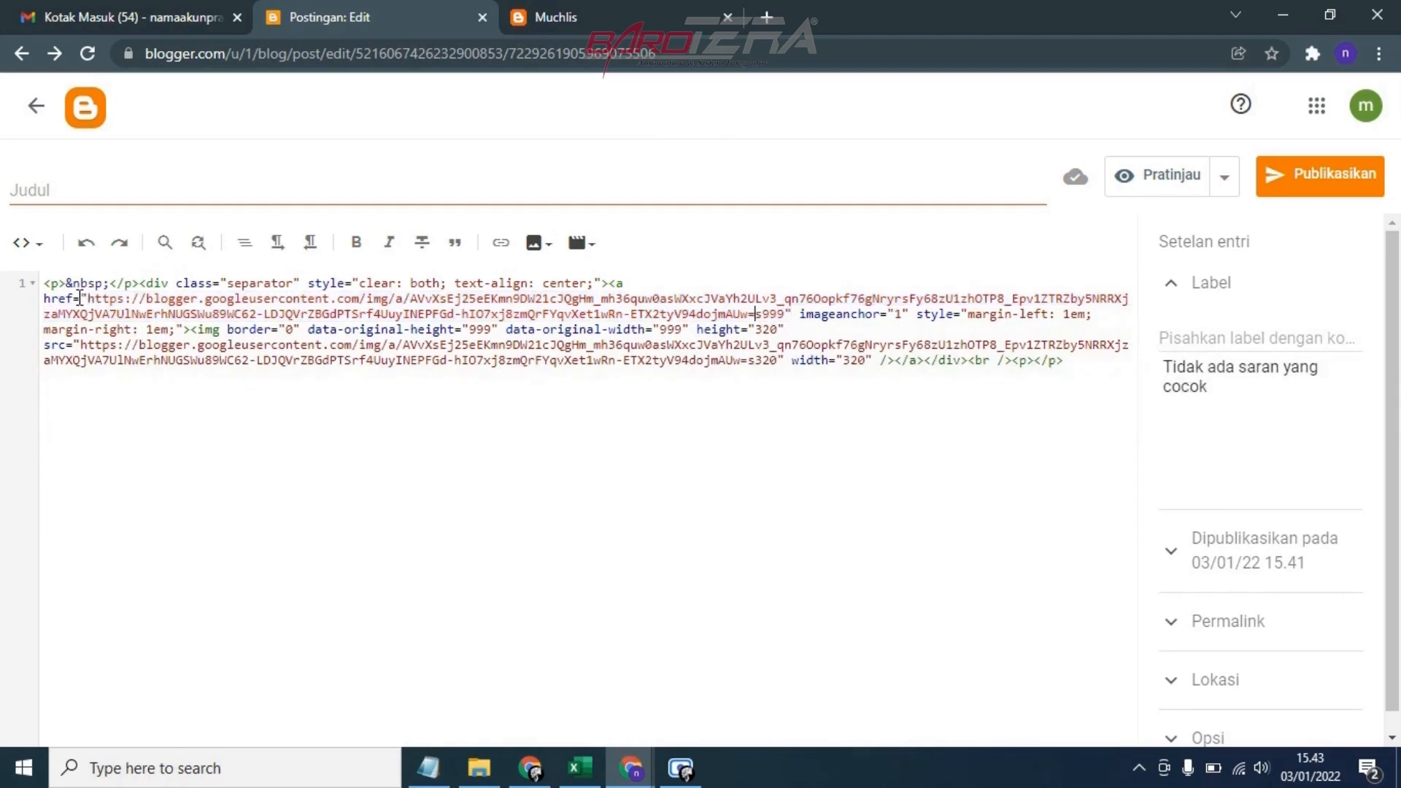
drag(82, 297, 786, 315)
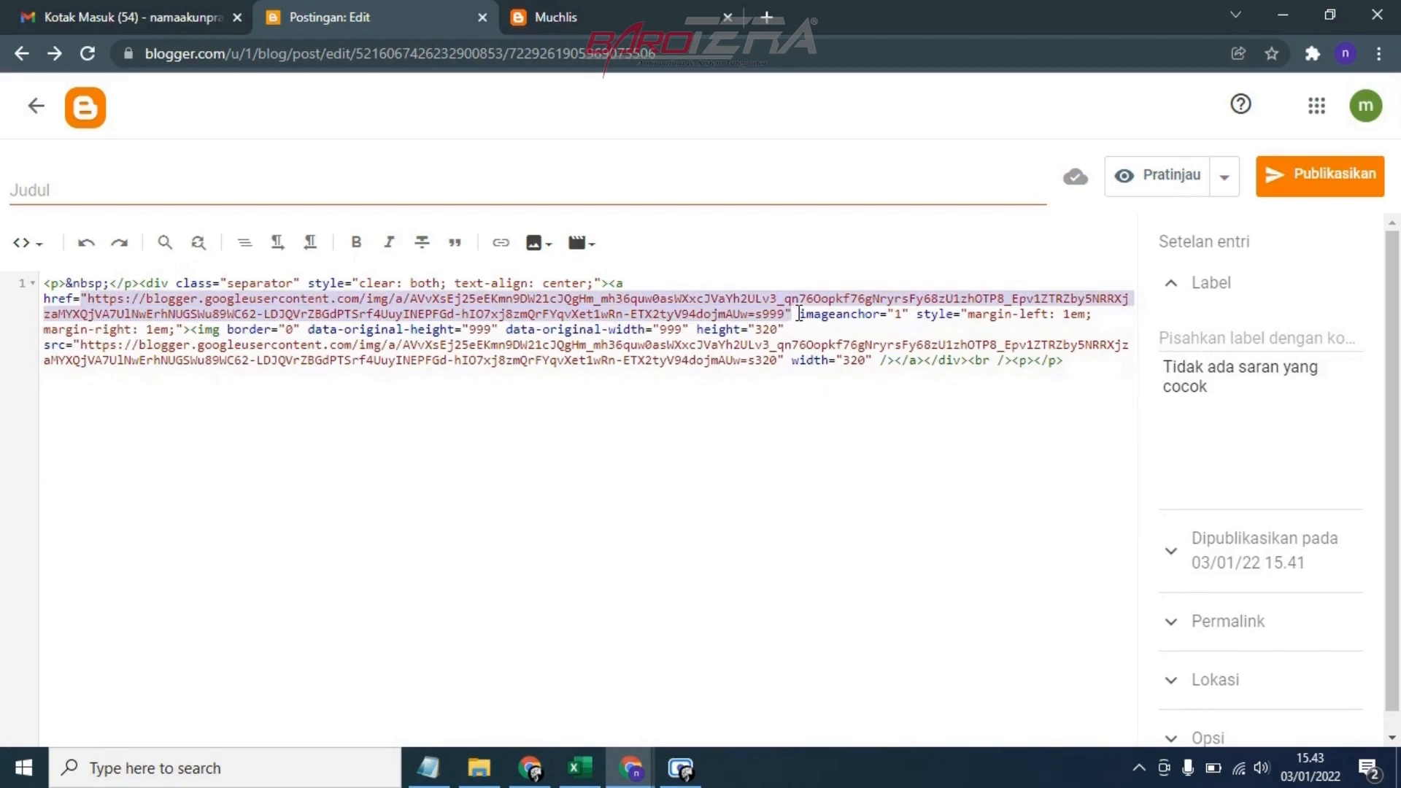
right_click(752, 300)
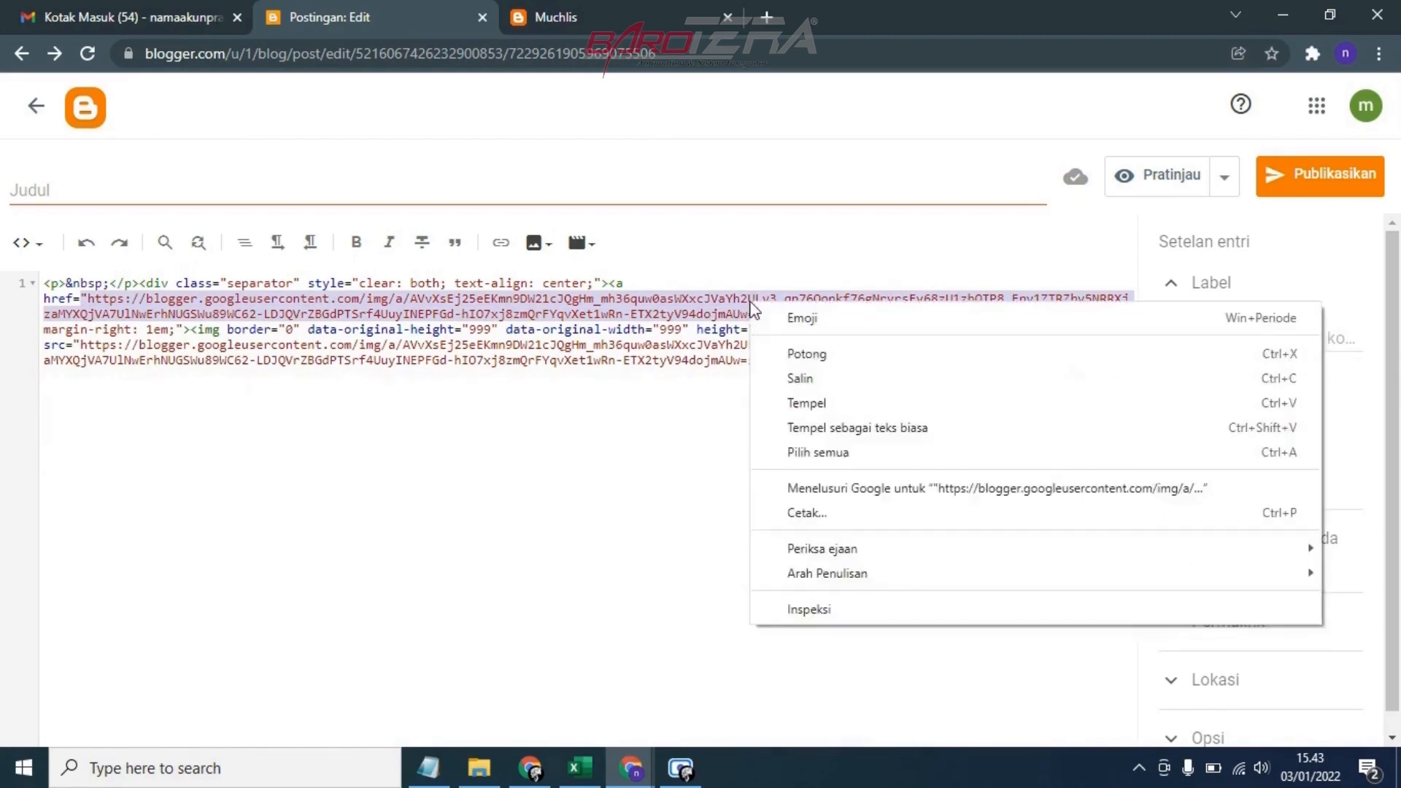
click(800, 379)
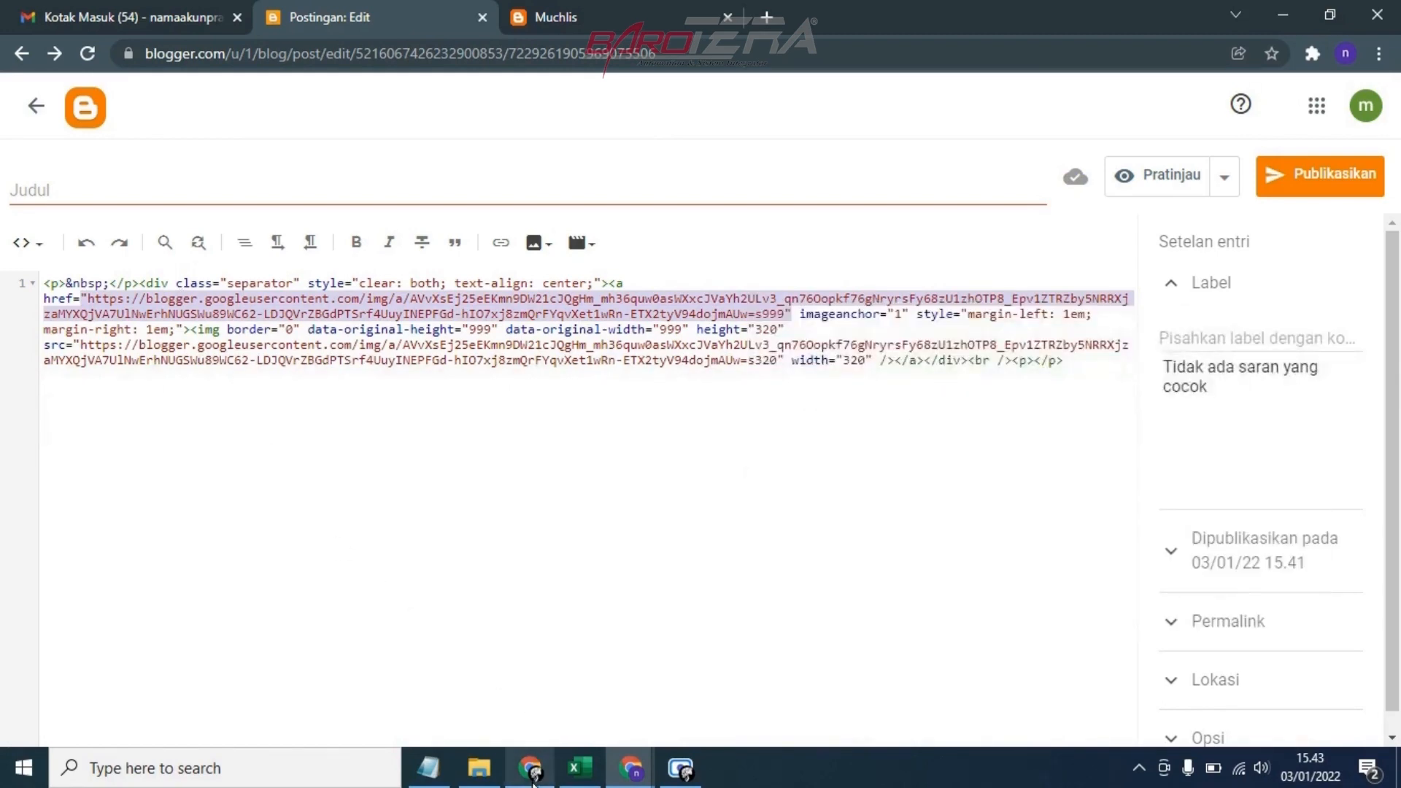
Leave the post as a draft and open the first HTML/JavaScript gadget in the layout's Pemisah1 section
click(448, 500)
click(31, 106)
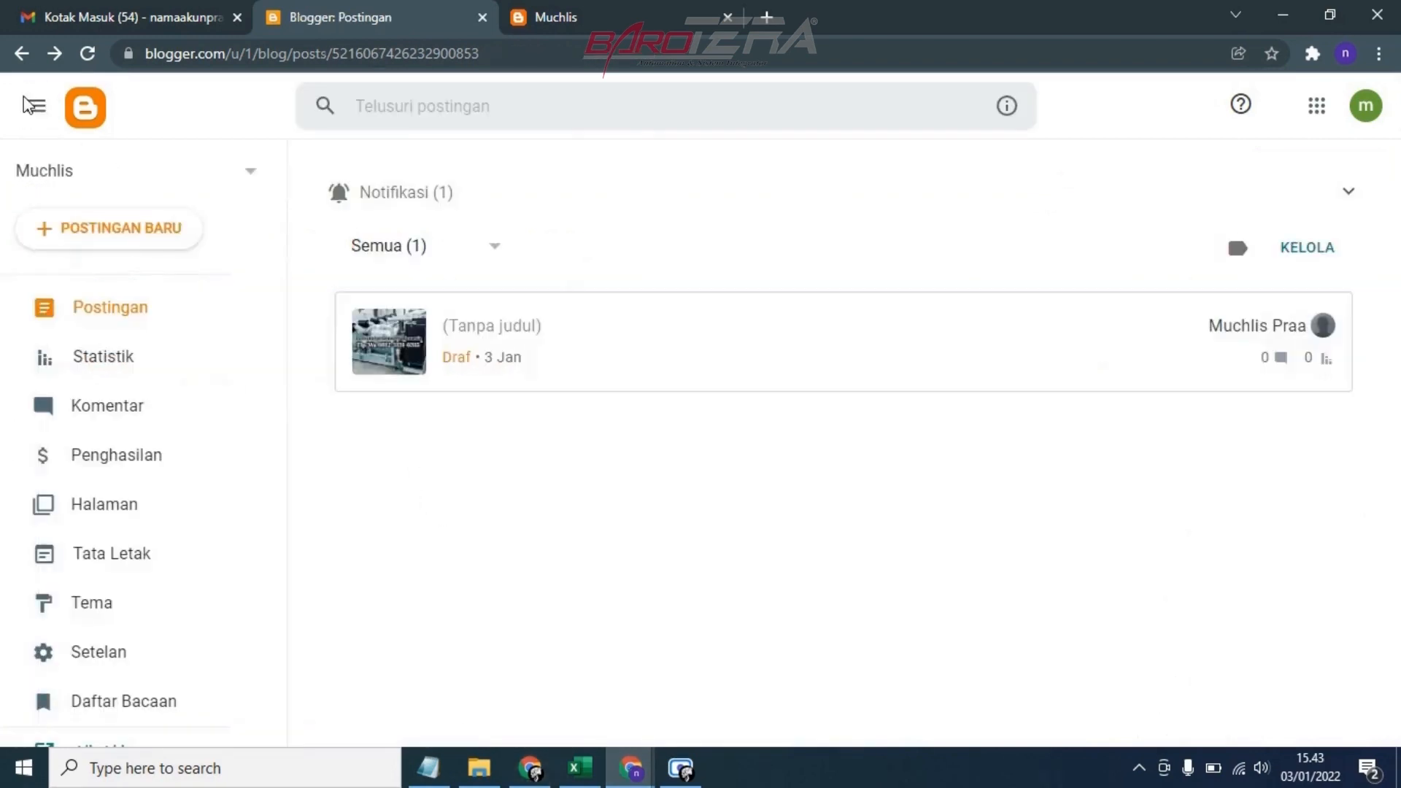
click(104, 559)
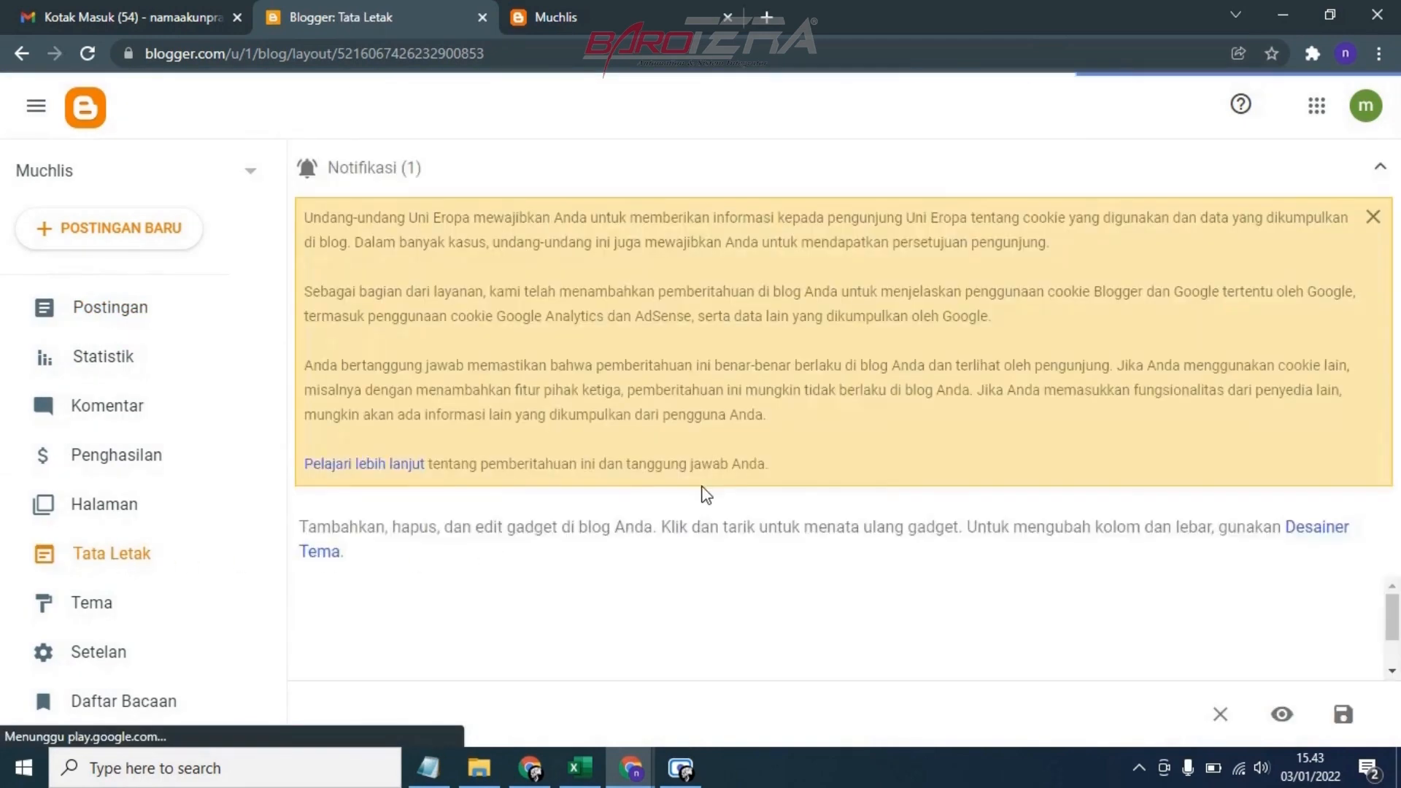
click(1381, 173)
scroll(913, 452, down, 5)
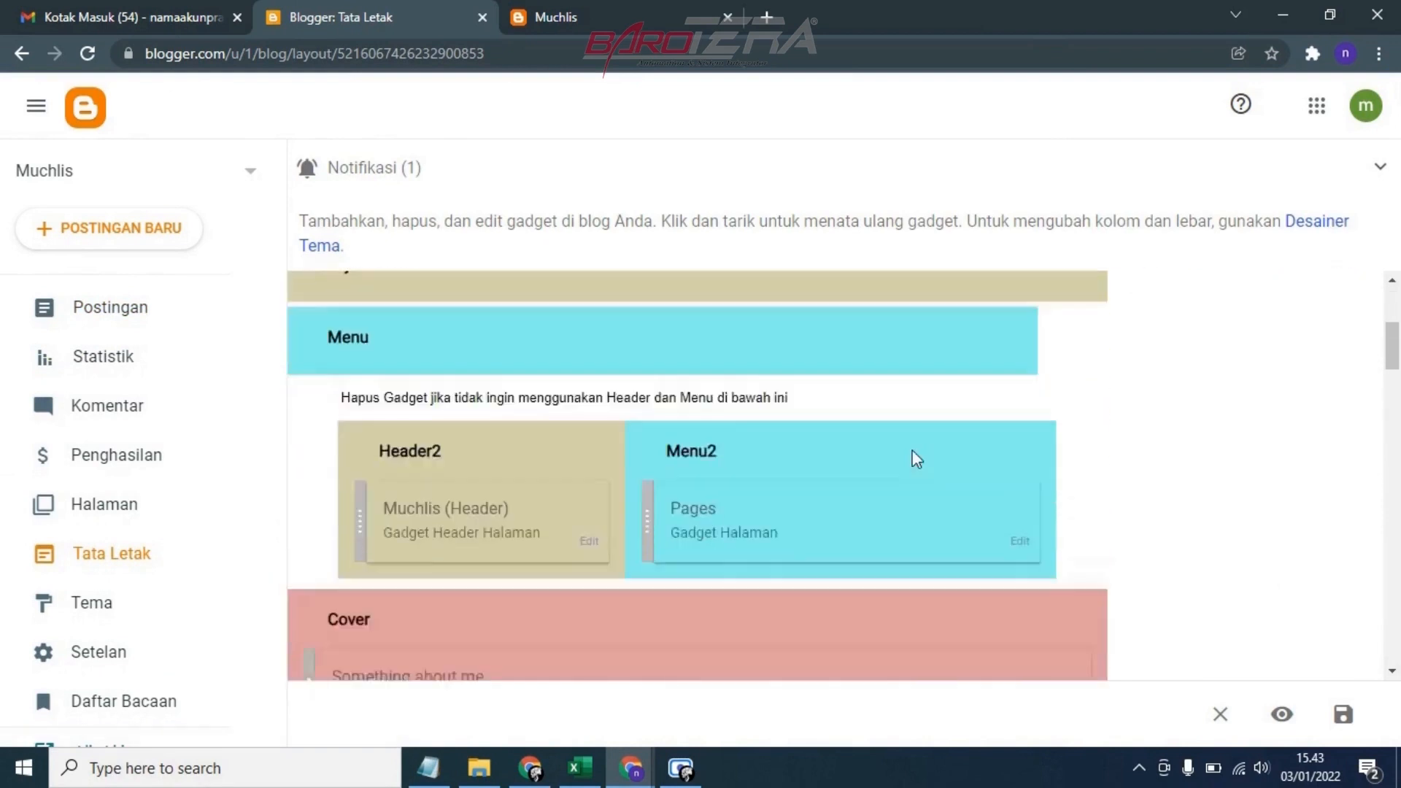
scroll(900, 450, down, 5)
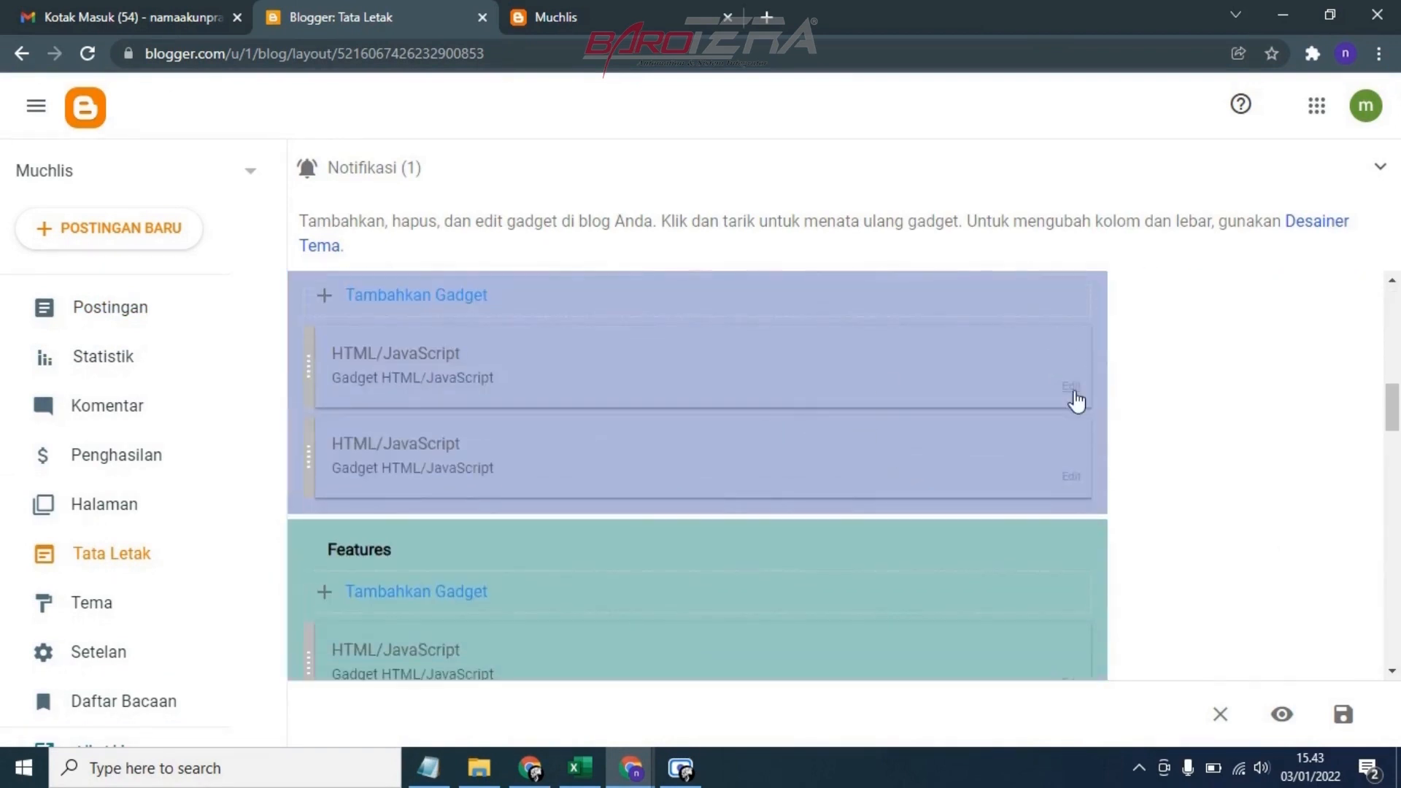
scroll(453, 365, up, 2)
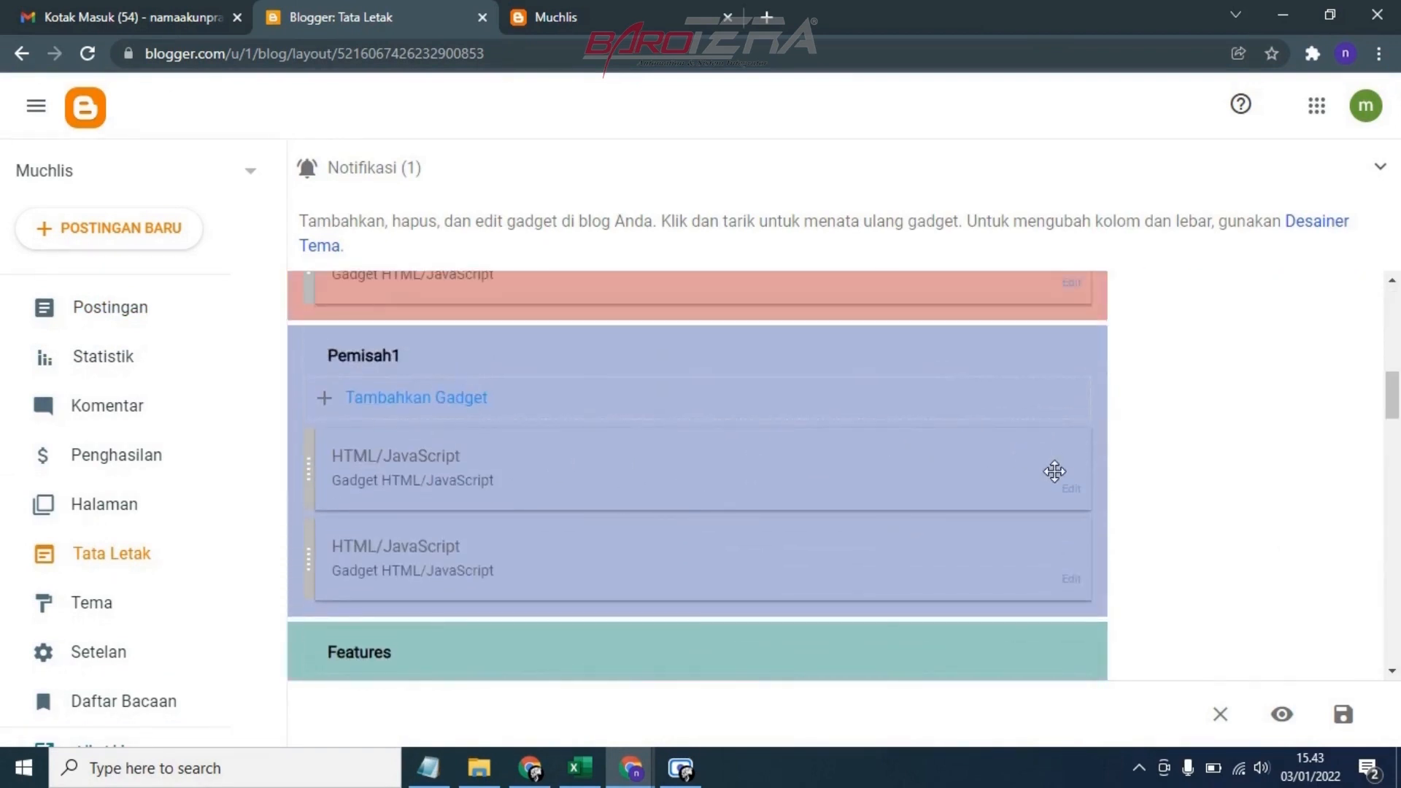
click(1073, 494)
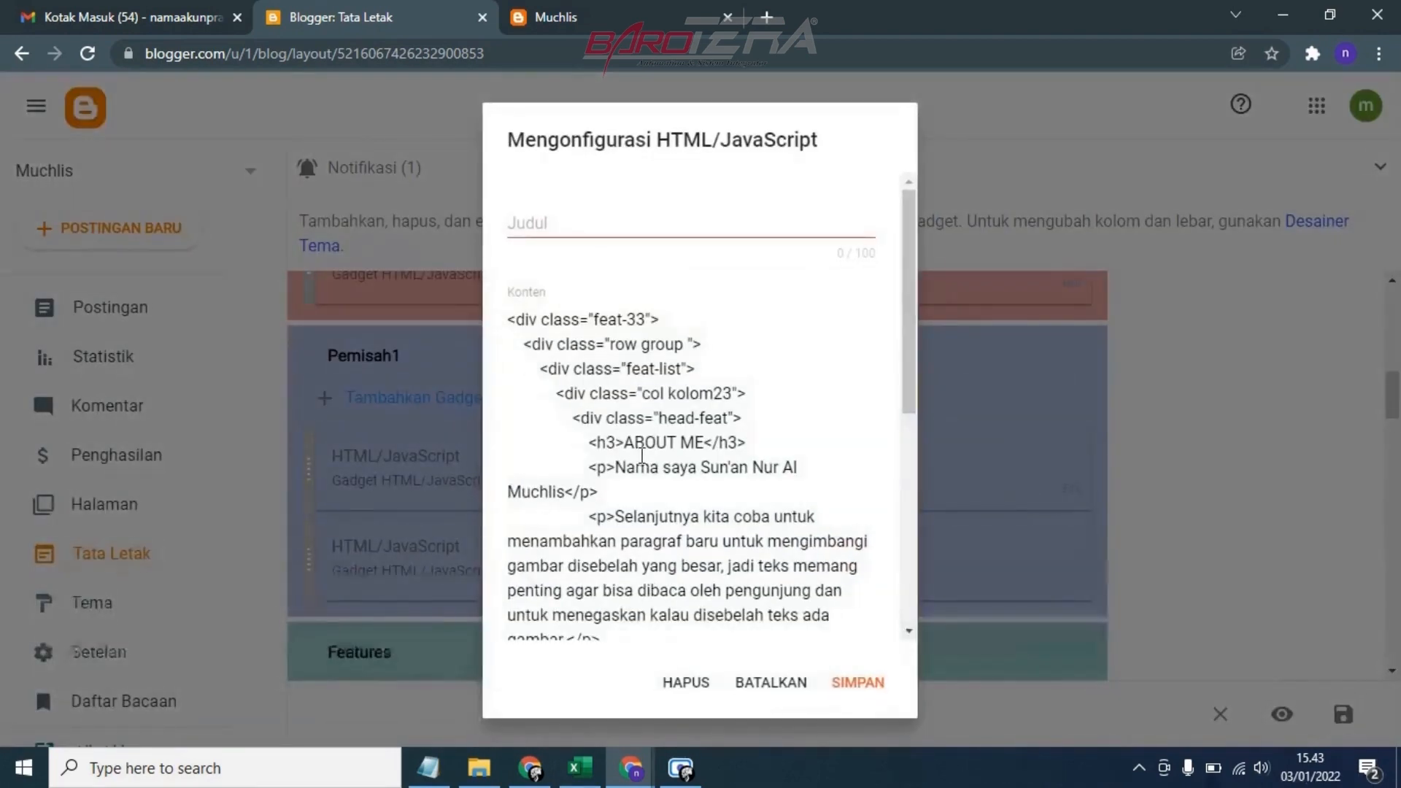
Replace the img src URL in the About Me code with the copied image URL and save the gadget
scroll(641, 456, down, 5)
scroll(641, 456, up, 3)
scroll(641, 456, down, 3)
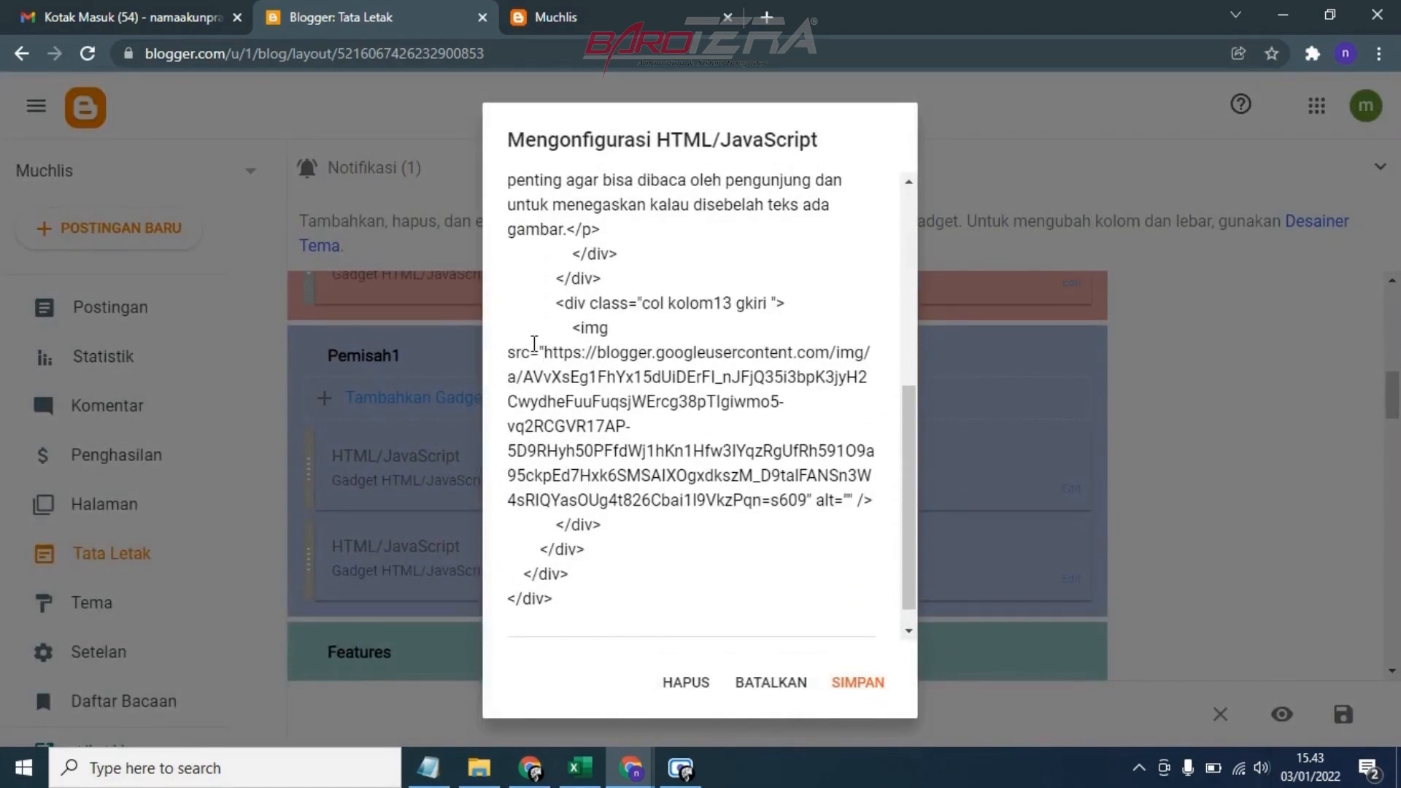
drag(539, 351, 814, 503)
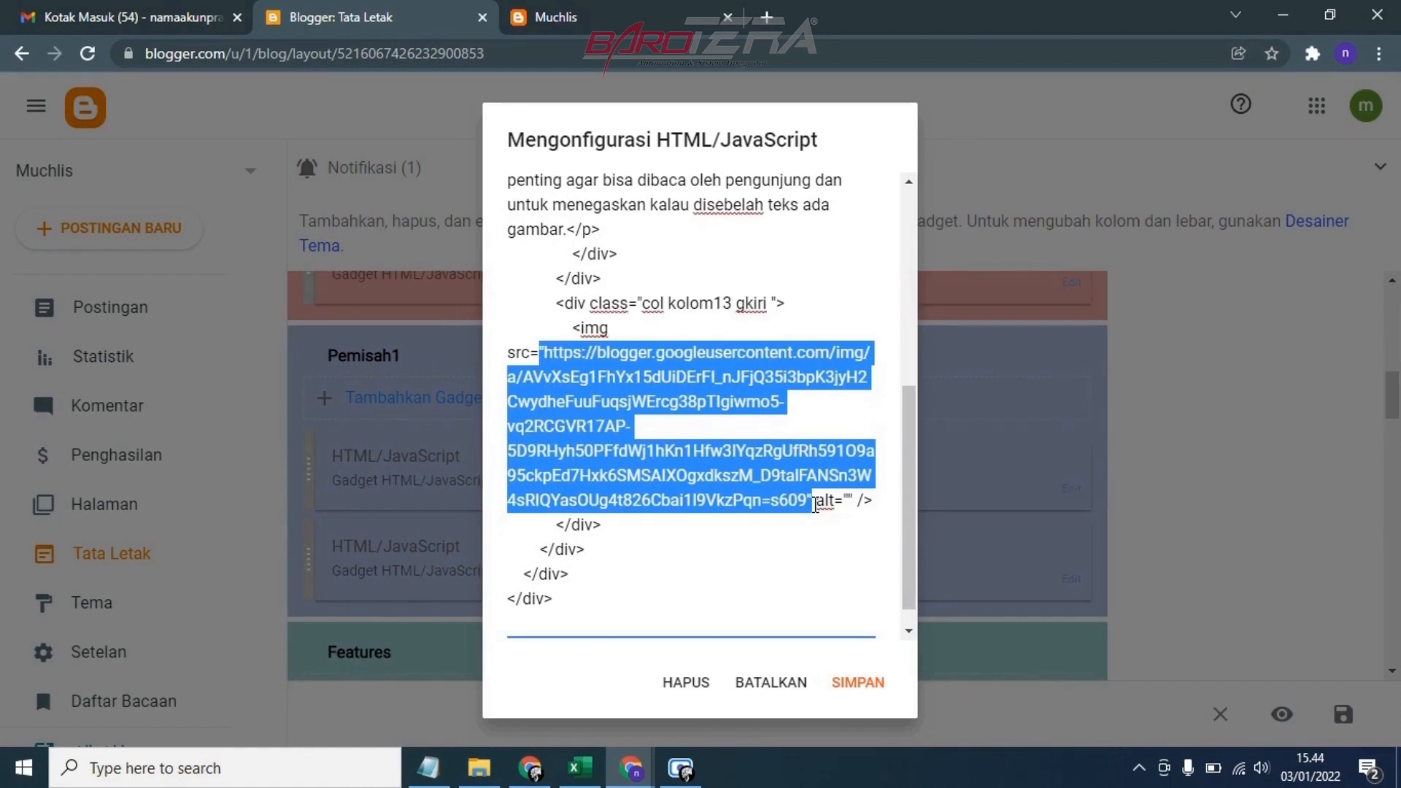
key(BackSpace)
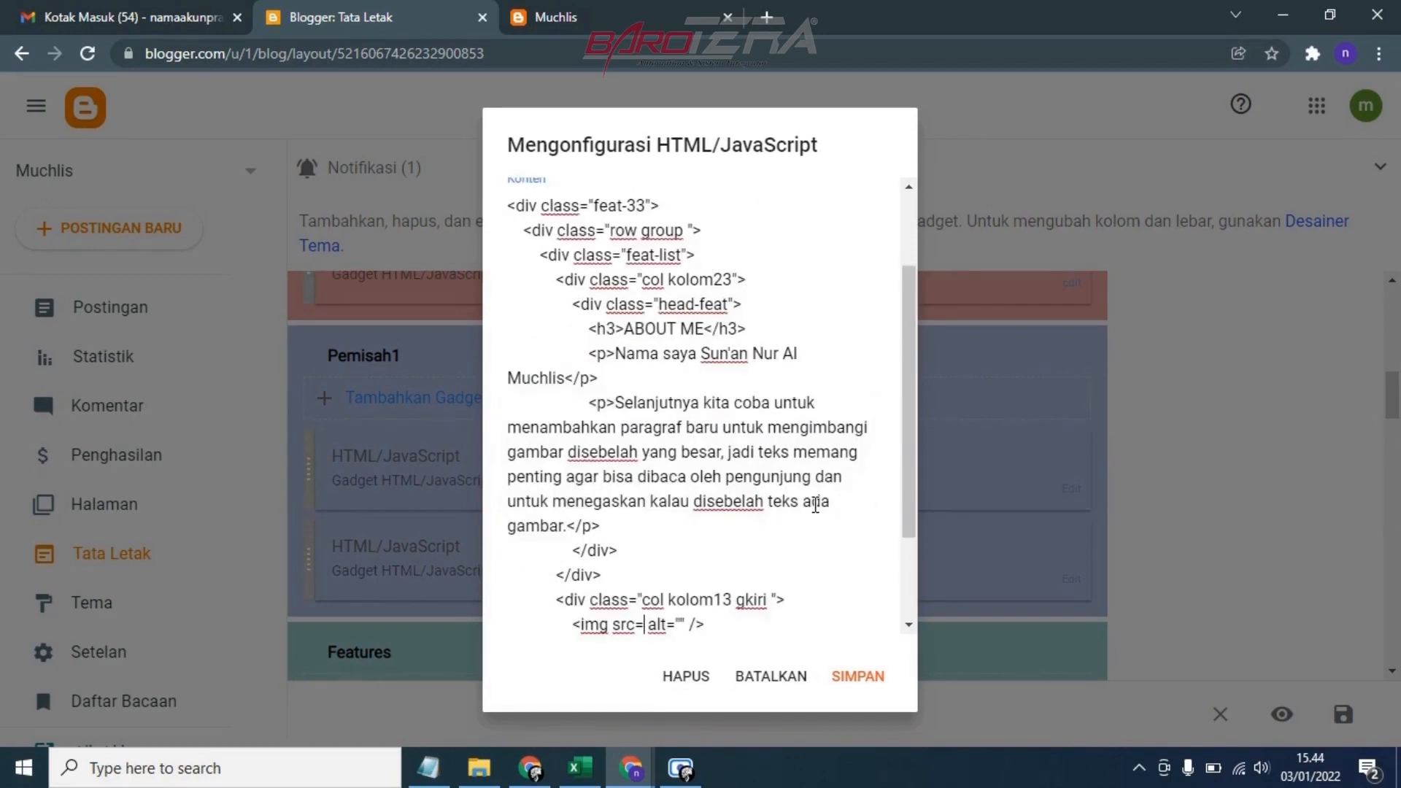
text("https://blogger.googleusercontent.com/img/a/AVvXsEj25eEKmn9DW21cJQgHm_mh36quw0asWXxcJVaYh2ULv3_qn76Oopkf76gNryrsFj68zU1zhOTP8_Epv1ZTRZby5NRRXjzaMYXQjVA7UINwErhNUGSWu89WC62-LDJQVrZBGdPTSrf4UuyINEPFGd-hIO7xj8zmQrFYqvXet1wRn-ETX2tyV94dojmAUw=s999")
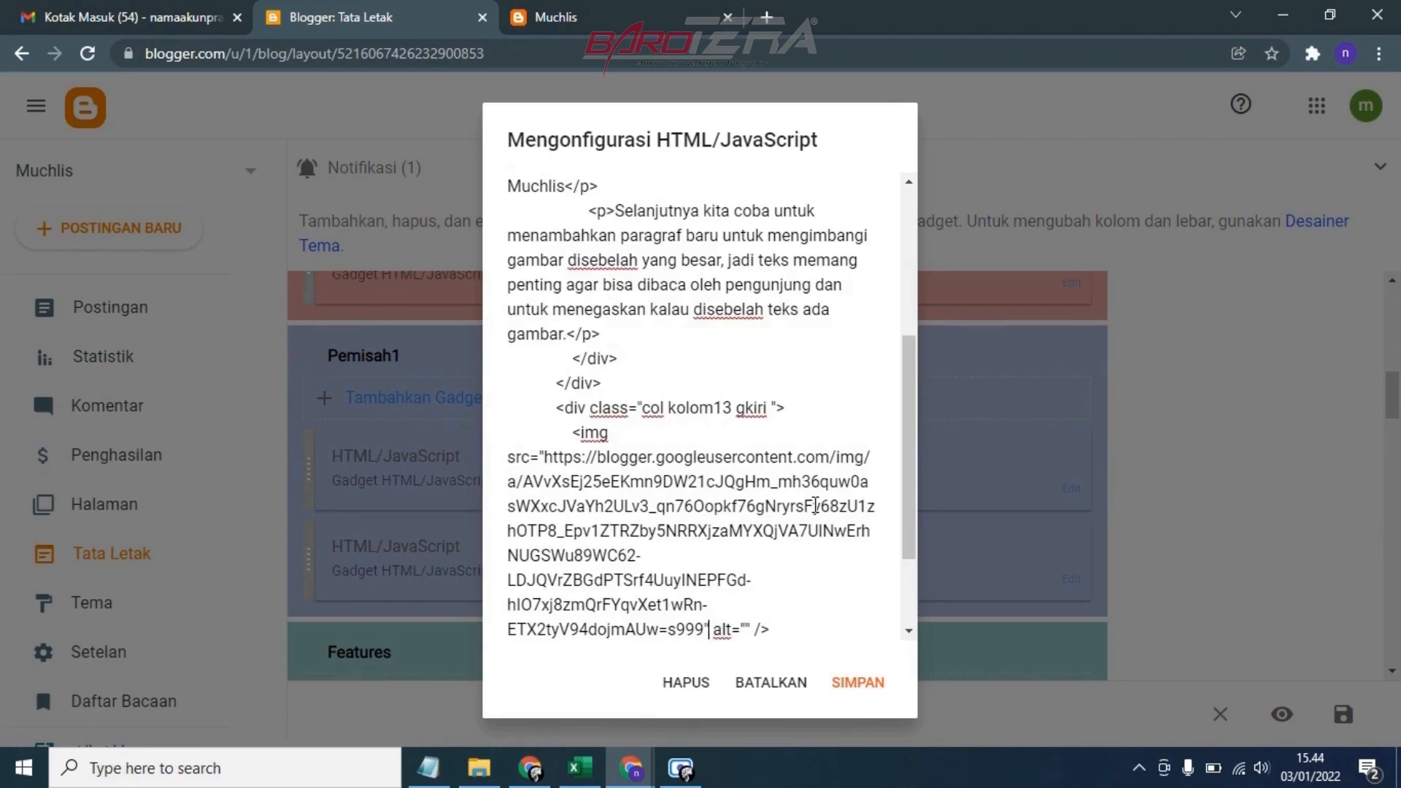
click(871, 684)
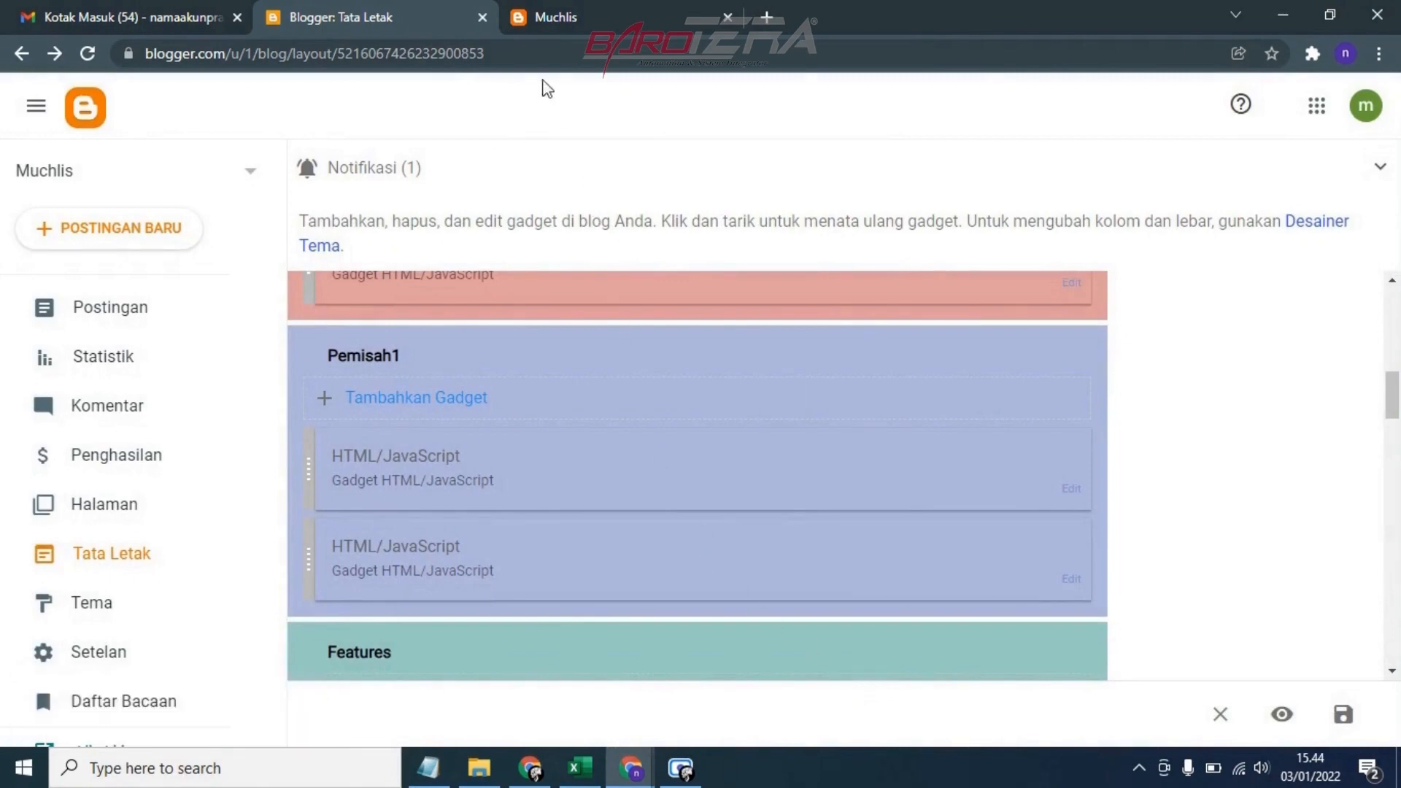
Reload the live blog, check the About Me image and text and the My Skills section, and return to the layout page
click(590, 13)
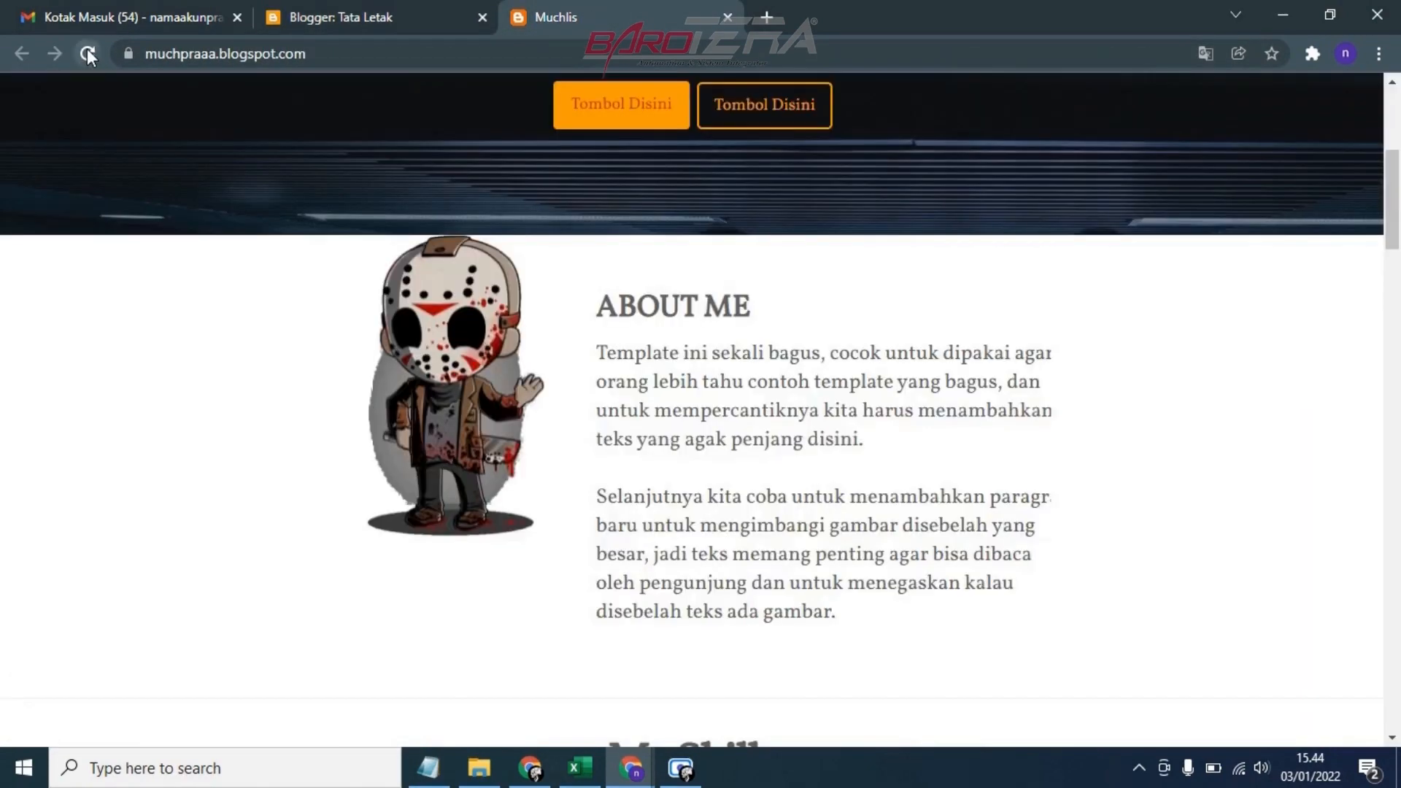
click(86, 51)
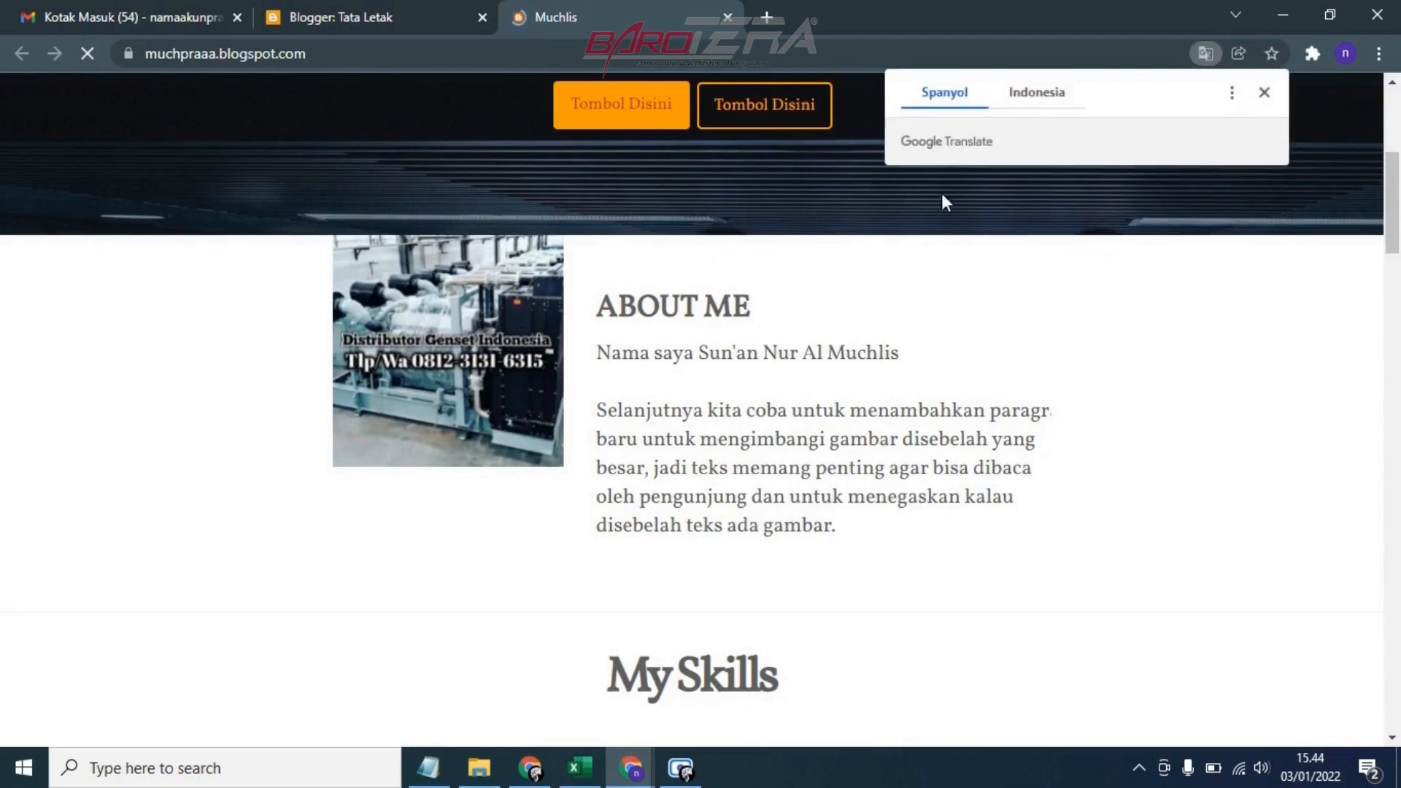
click(1262, 94)
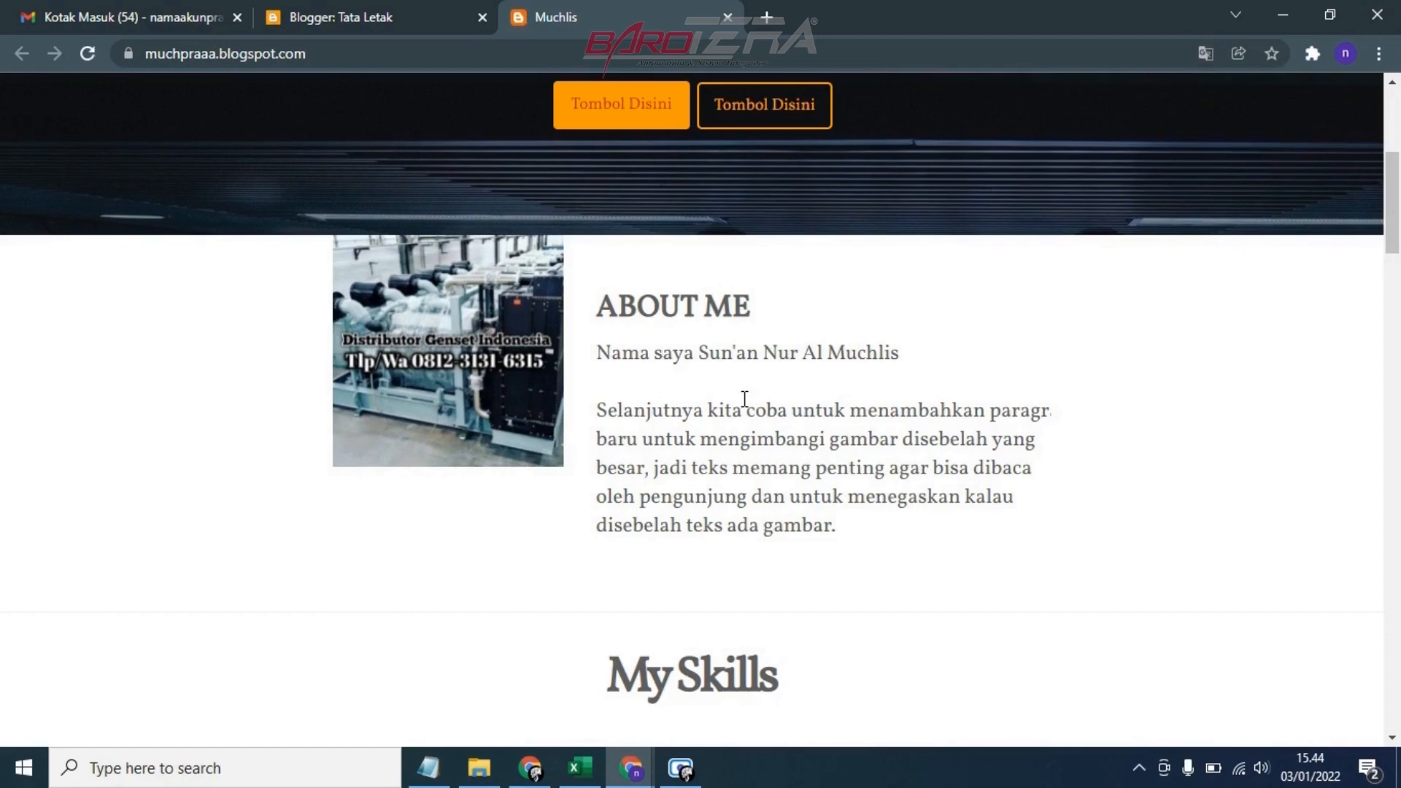
scroll(744, 409, down, 2)
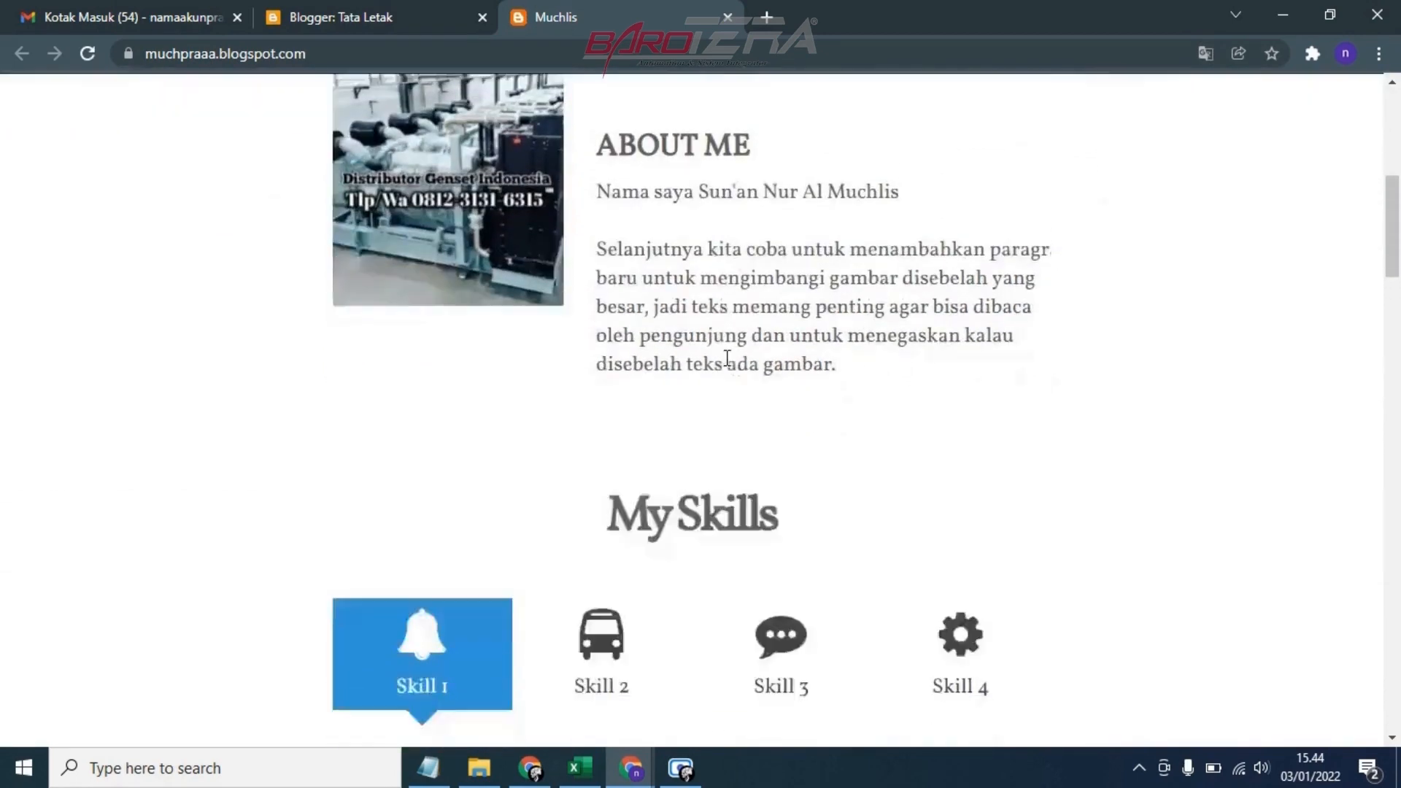
scroll(727, 359, down, 3)
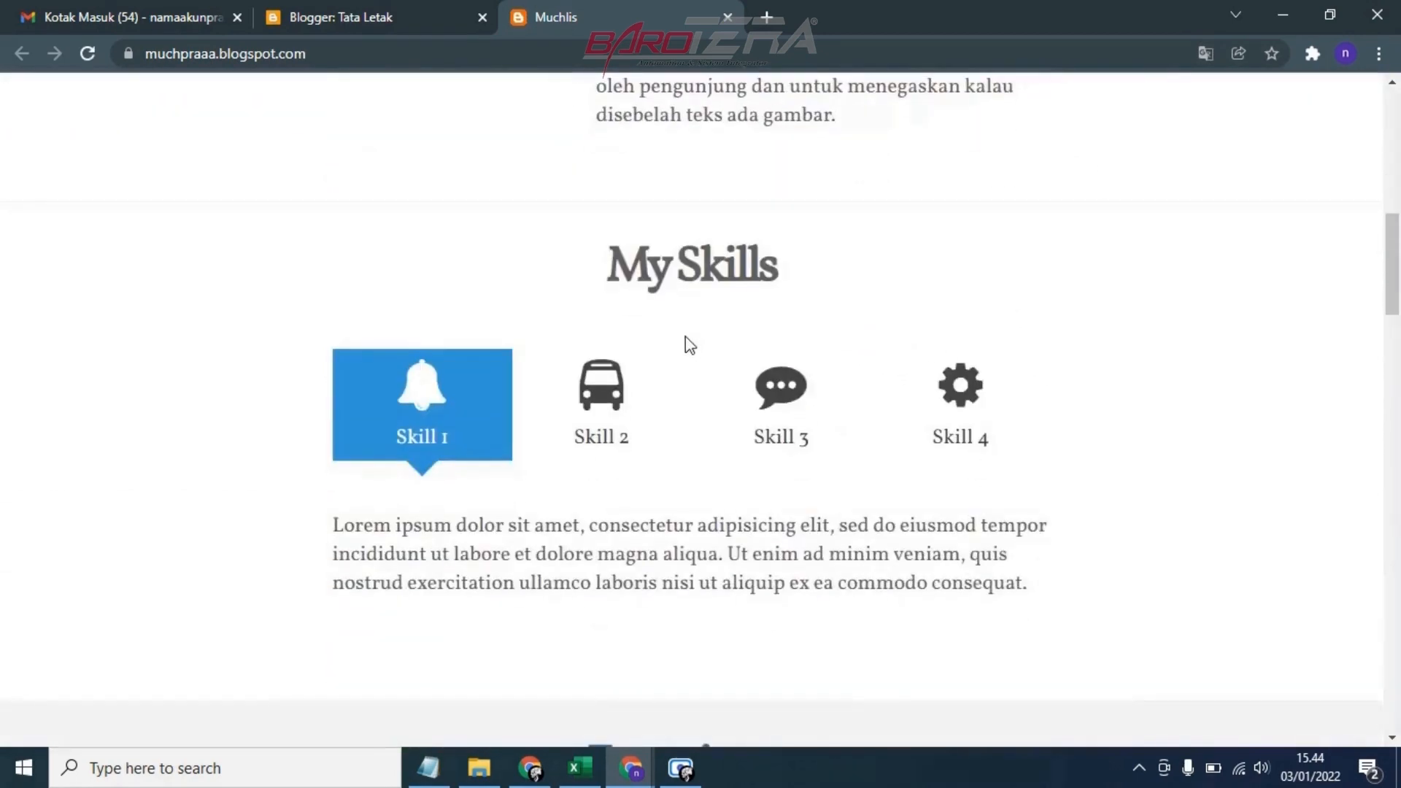
click(356, 14)
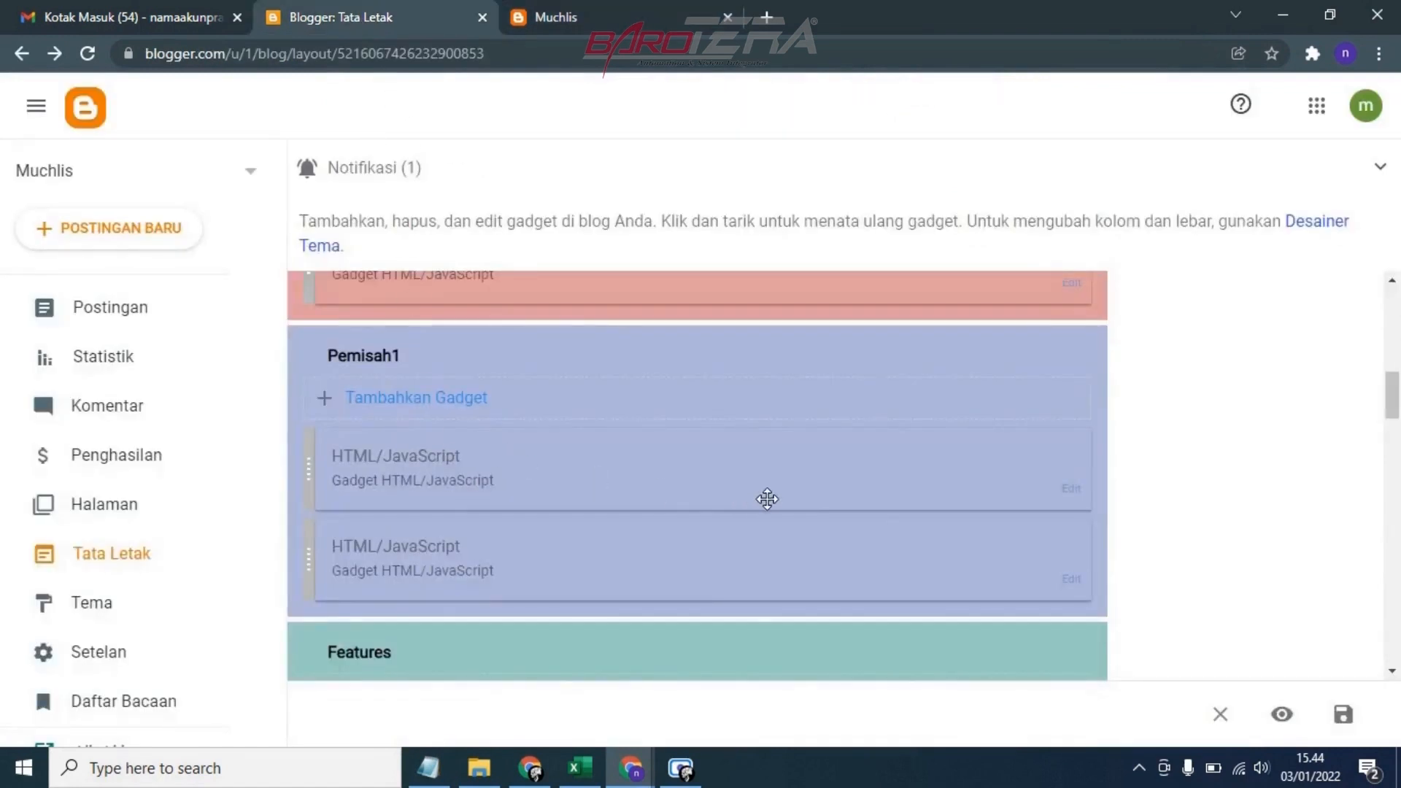
Open the second HTML/JavaScript gadget in the Pemisah1 section and review its My Skills code
click(1068, 582)
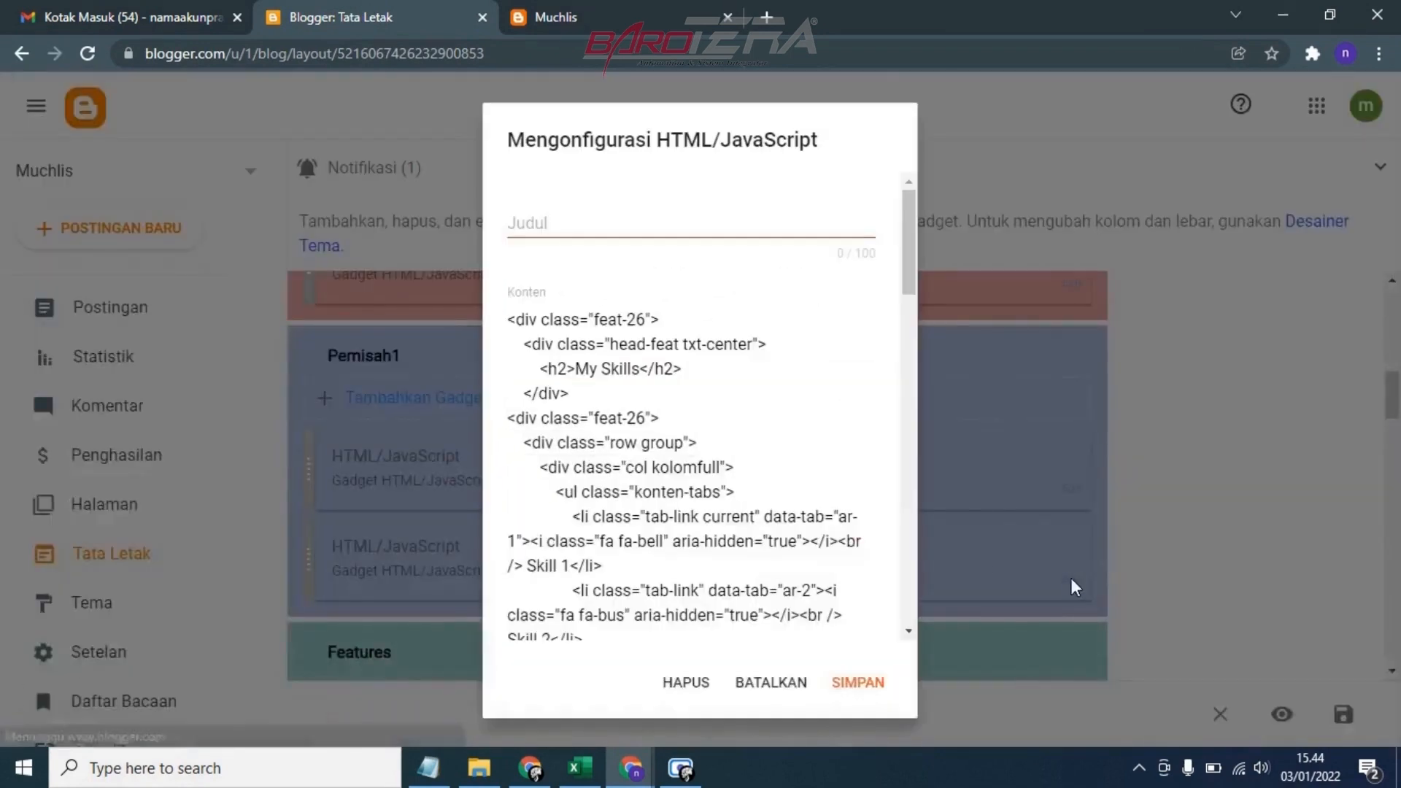
scroll(694, 461, down, 3)
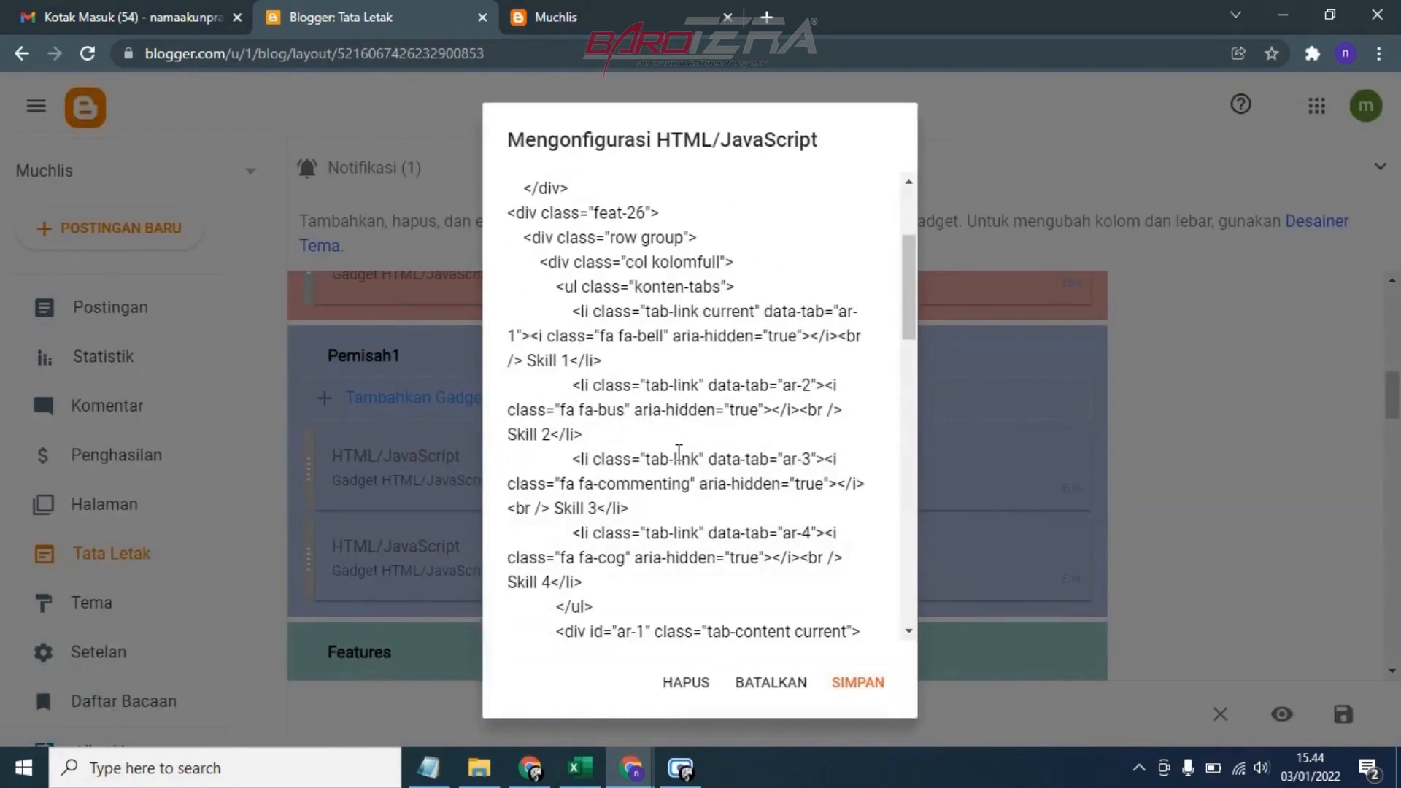
scroll(679, 448, down, 2)
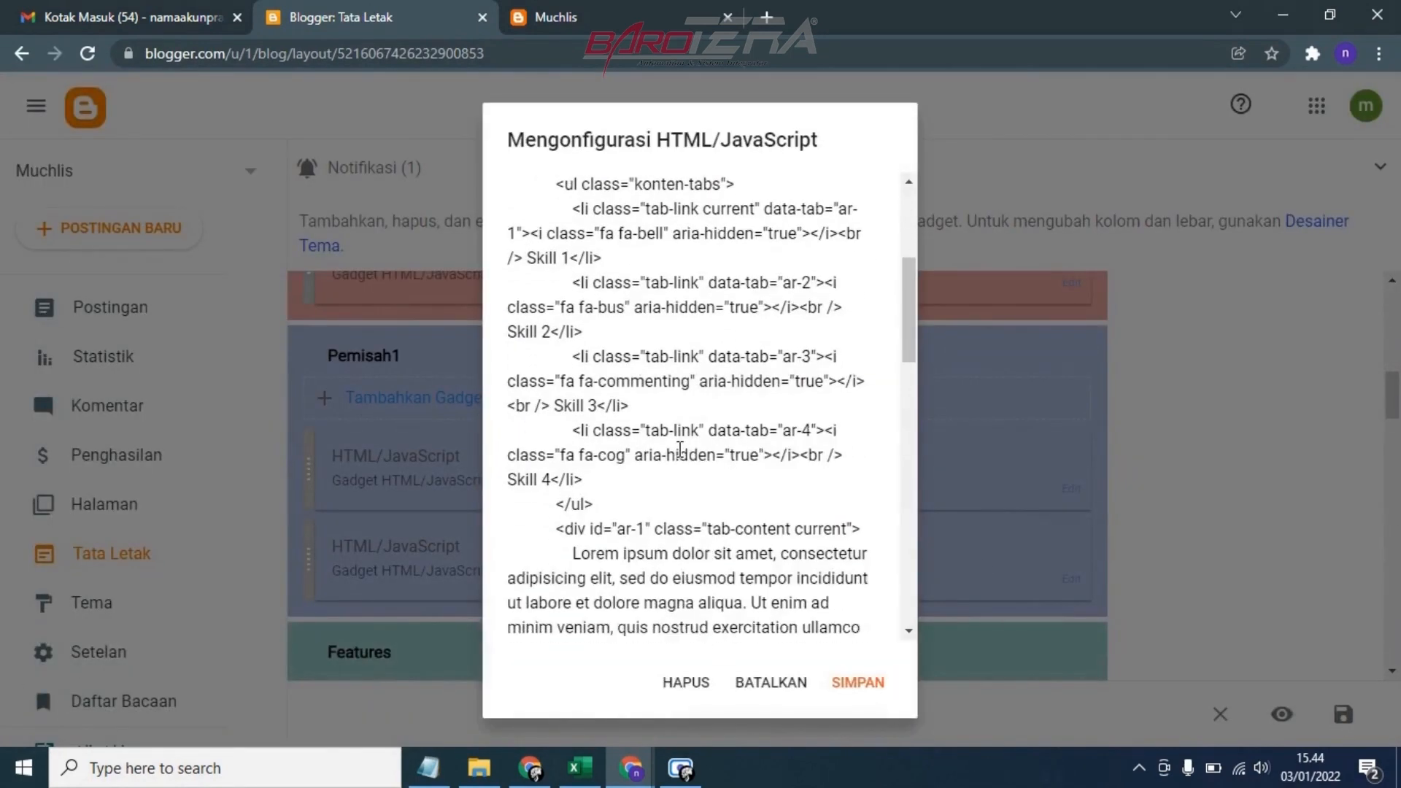
scroll(678, 449, down, 2)
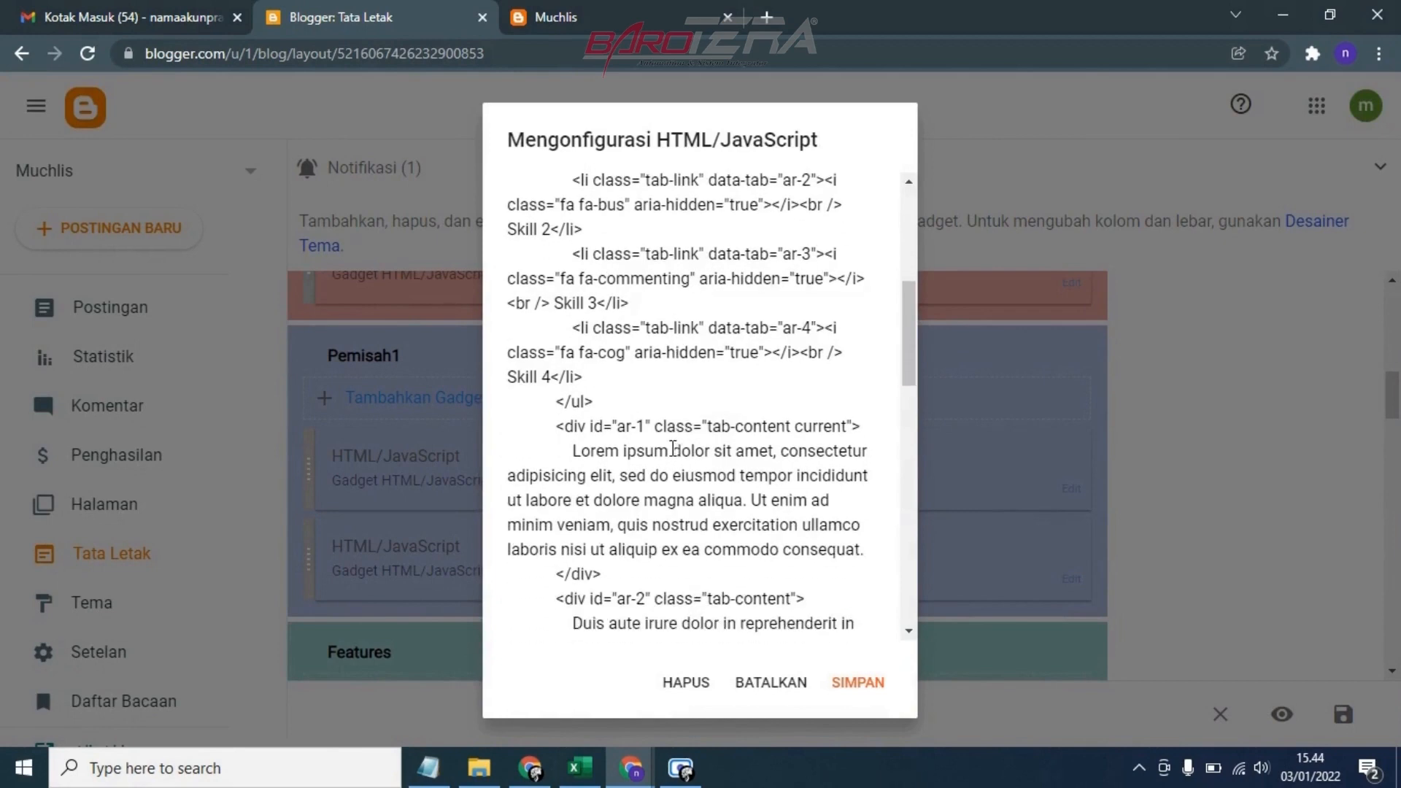
scroll(668, 446, up, 5)
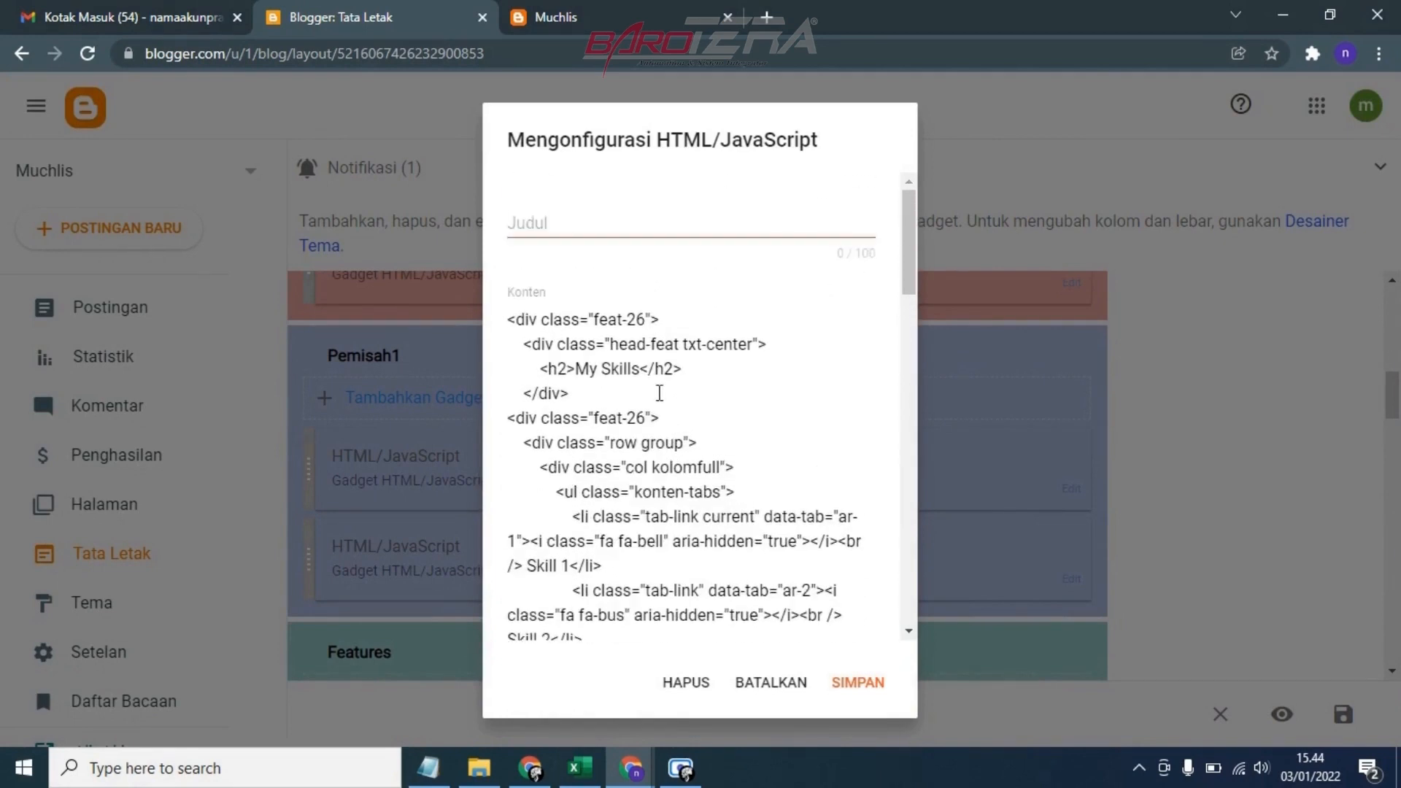
On the live blog, view the content of each My Skills tab from Skill 1 to Skill 4
key(ctrl+Tab)
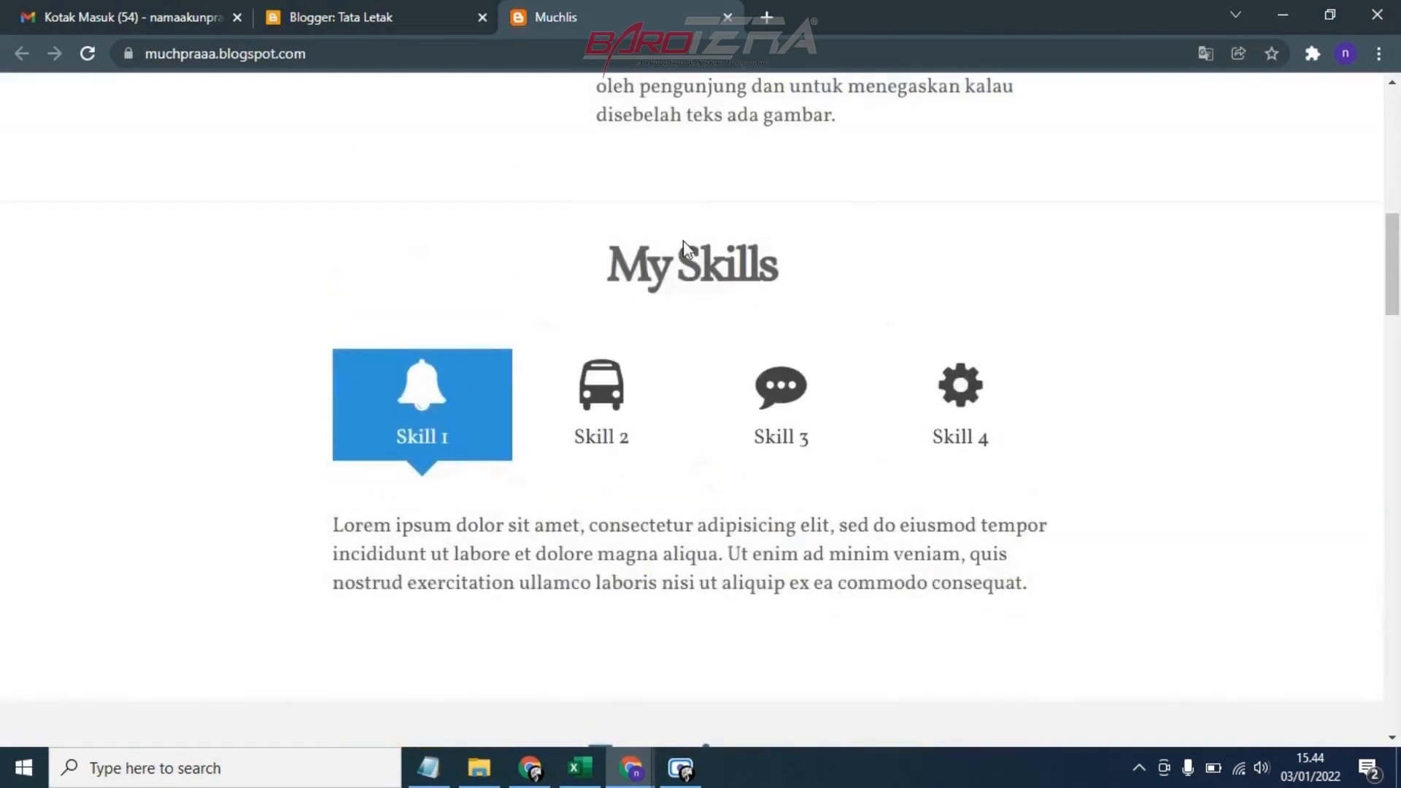
click(580, 434)
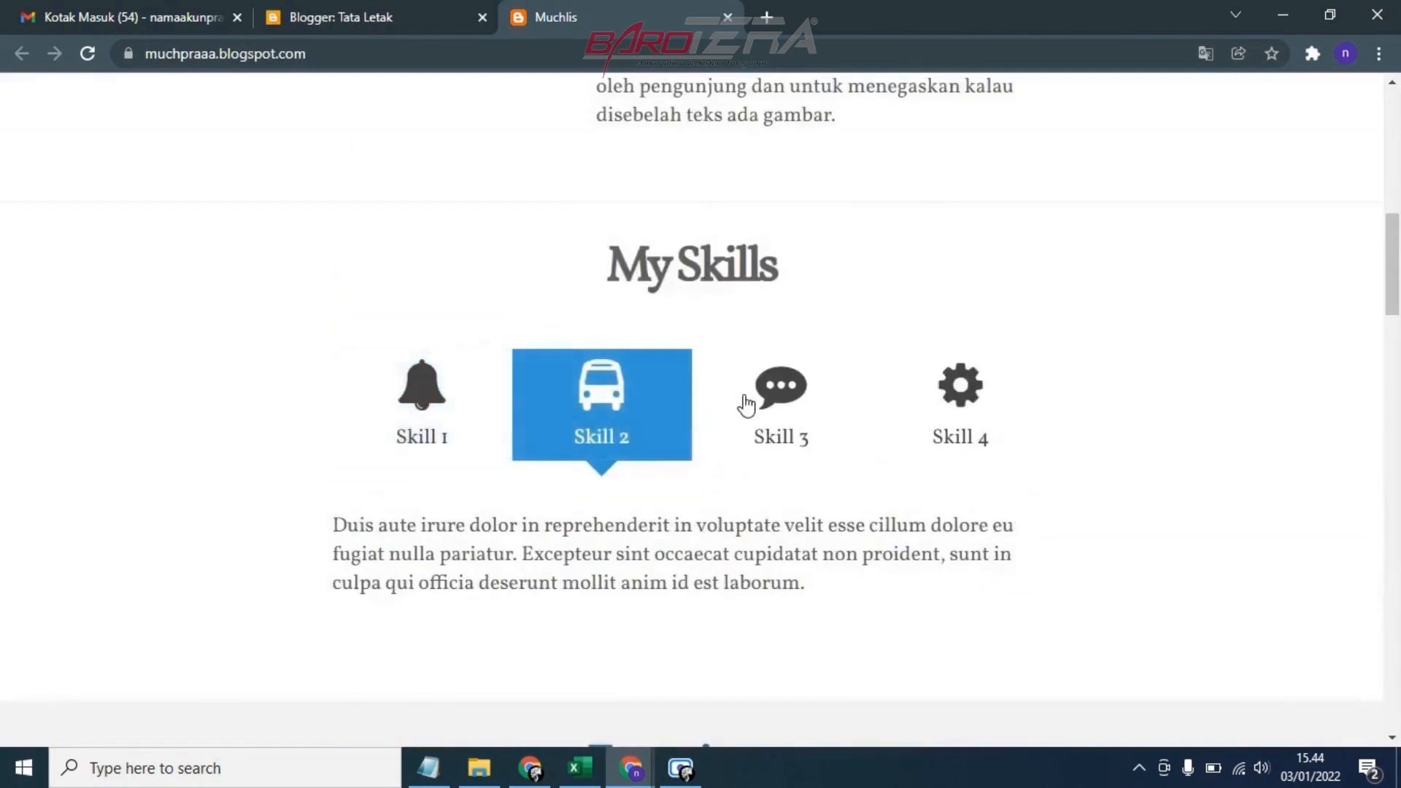
click(744, 401)
click(898, 407)
click(744, 406)
click(565, 401)
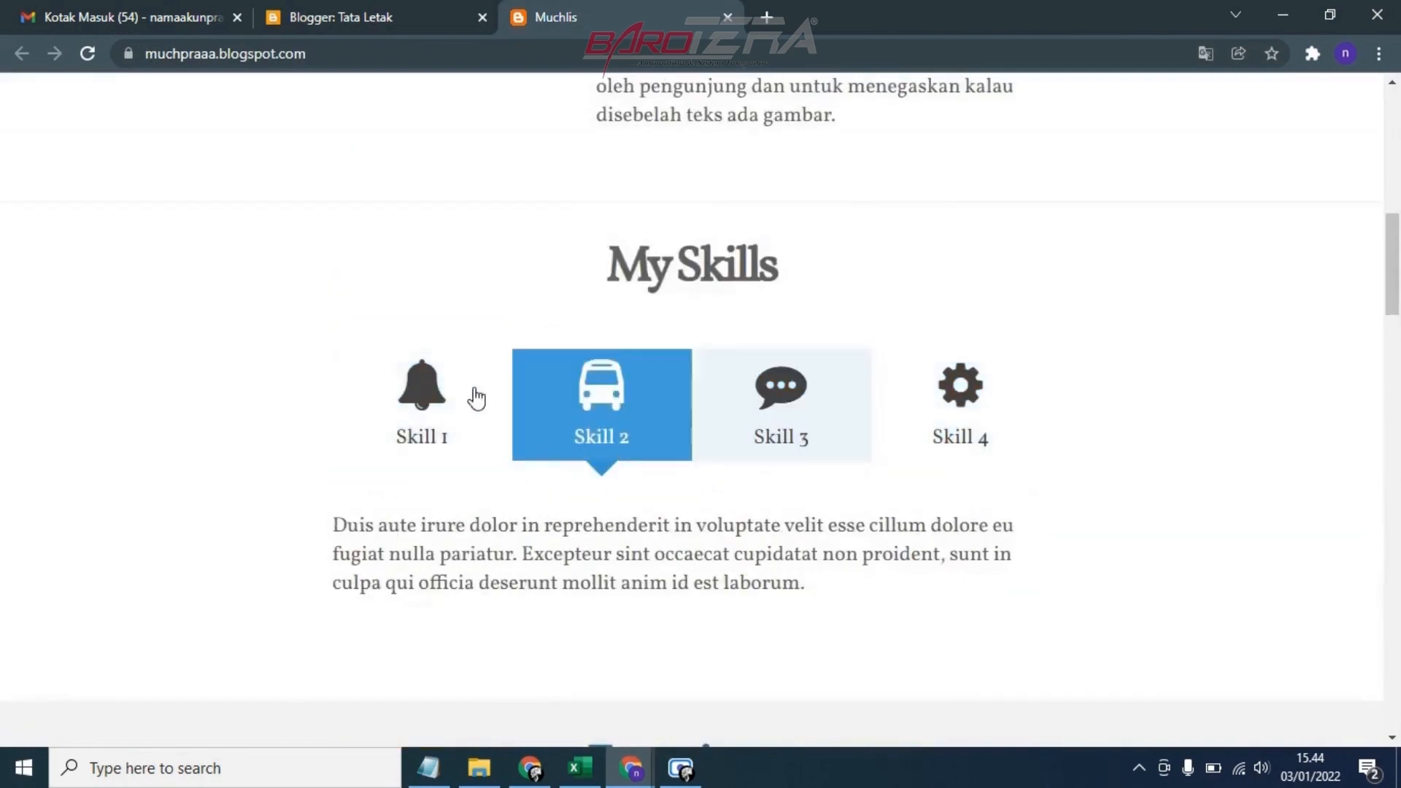
click(460, 399)
click(594, 391)
click(802, 387)
click(890, 394)
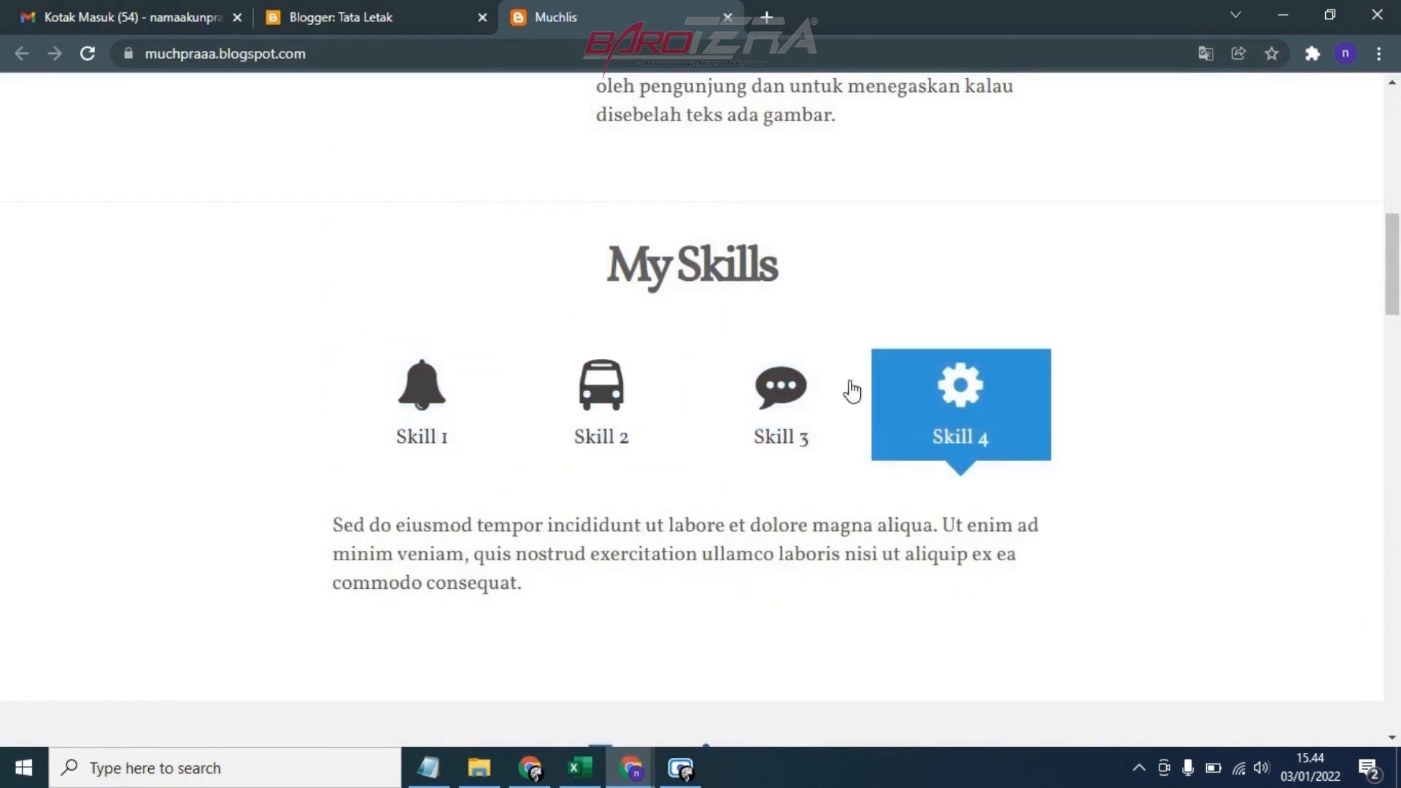
click(420, 381)
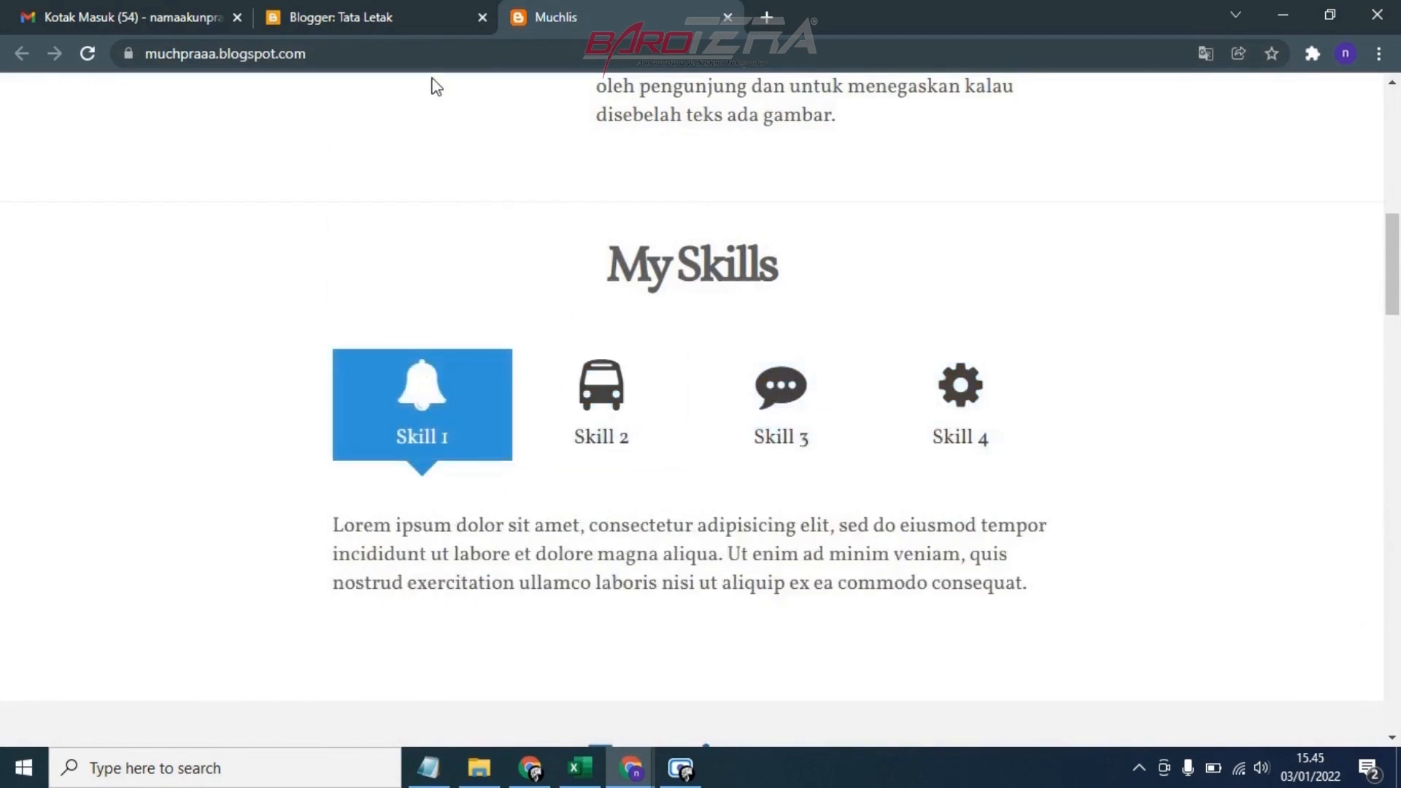
Compare the icon classes and labels of the four skill tabs in the gadget code with the live My Skills section
click(397, 15)
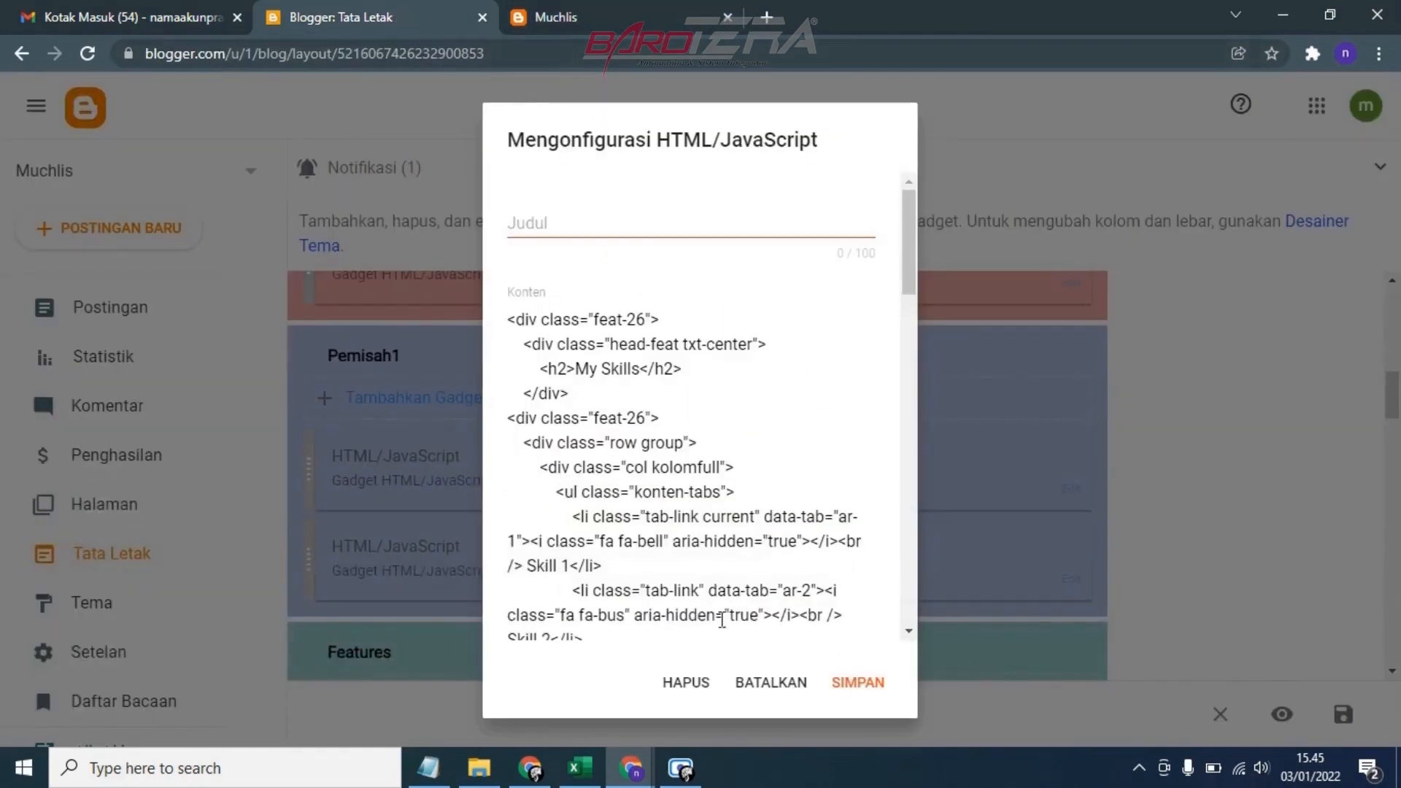
scroll(646, 493, down, 2)
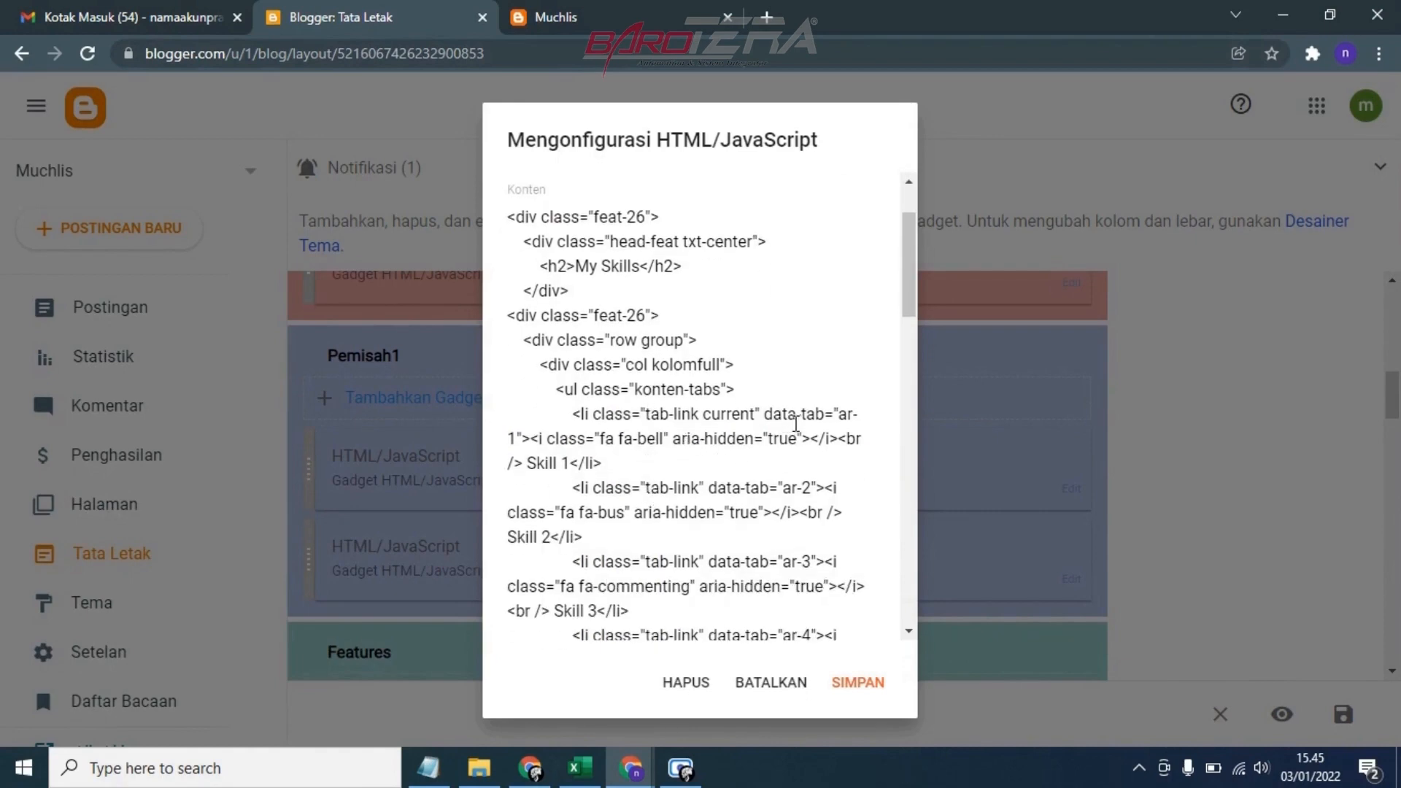
scroll(679, 438, down, 4)
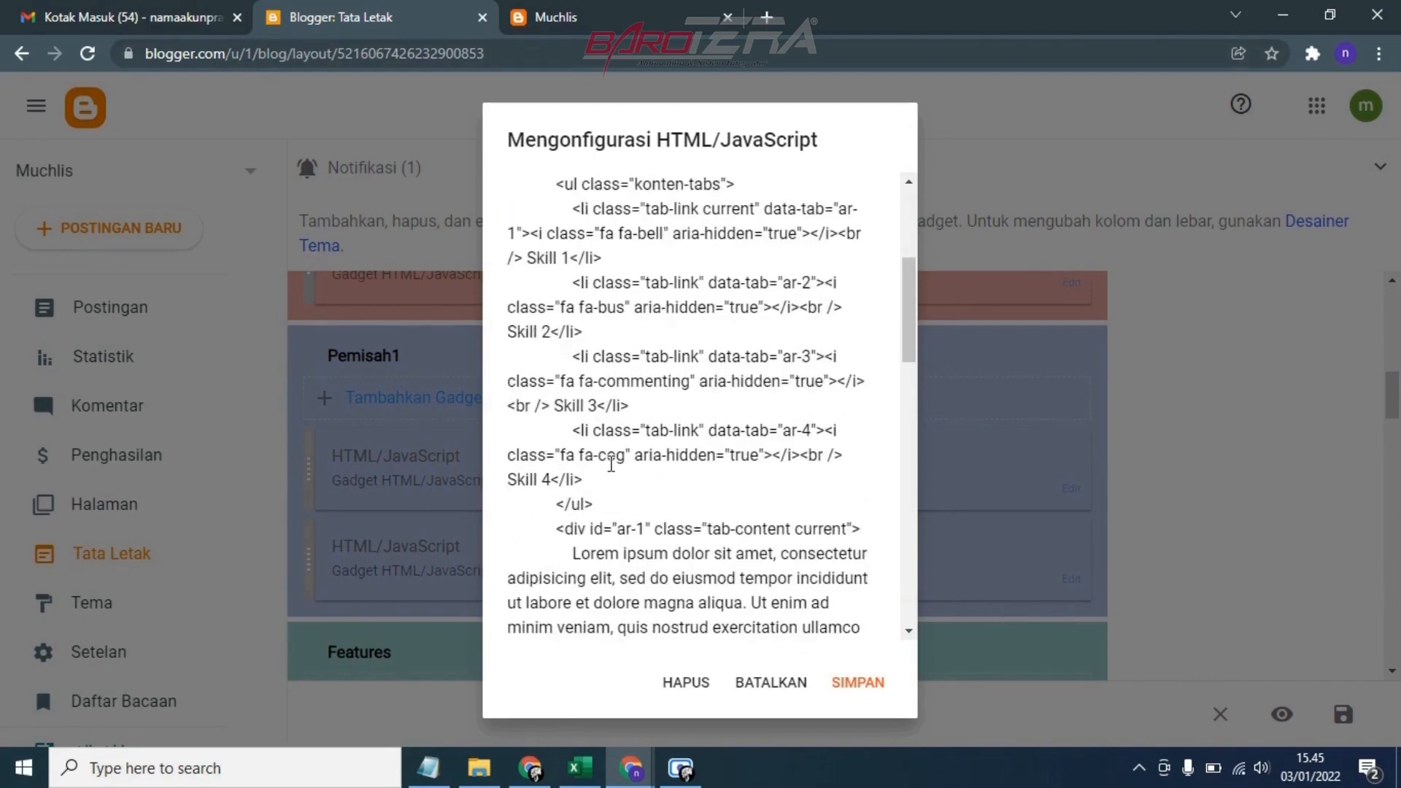
click(562, 17)
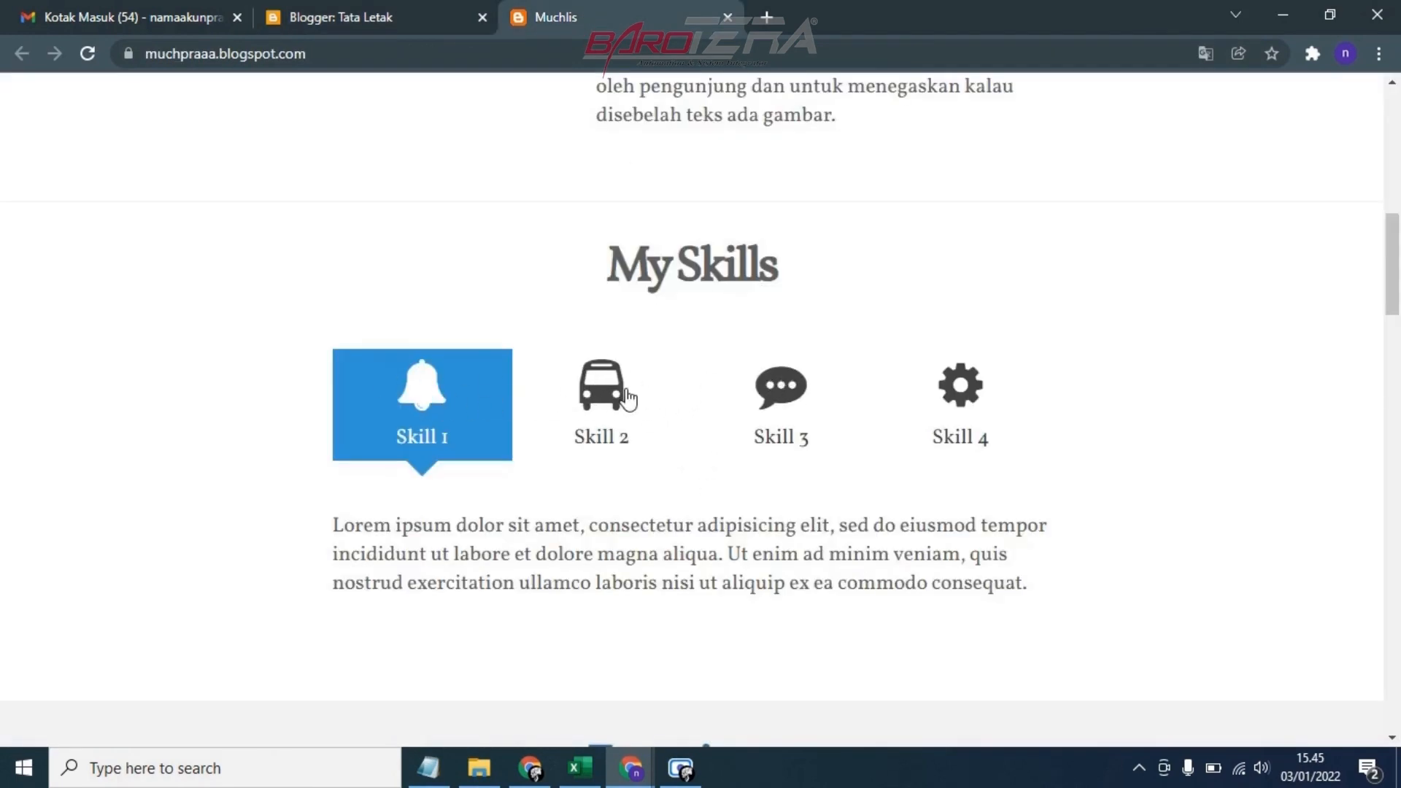
click(386, 14)
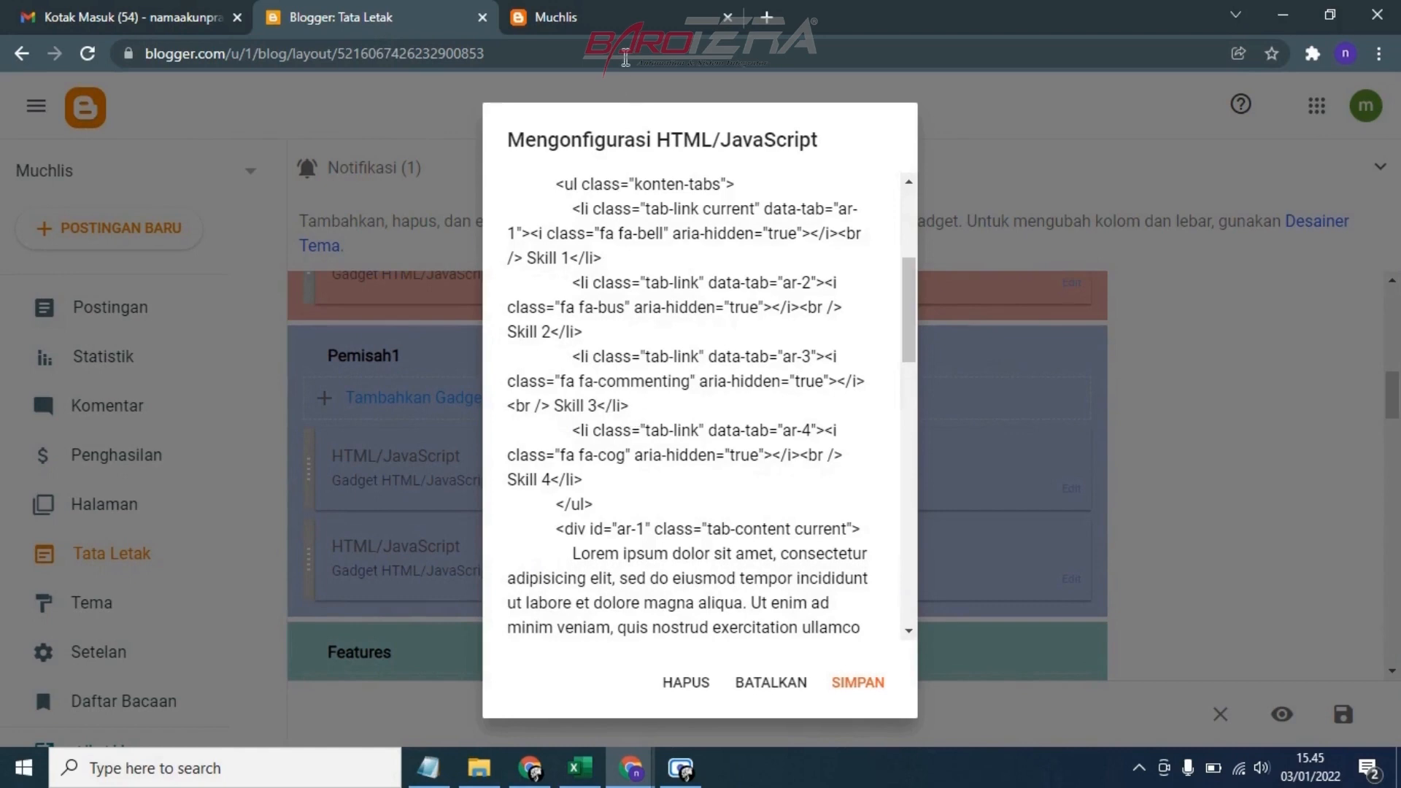
click(629, 20)
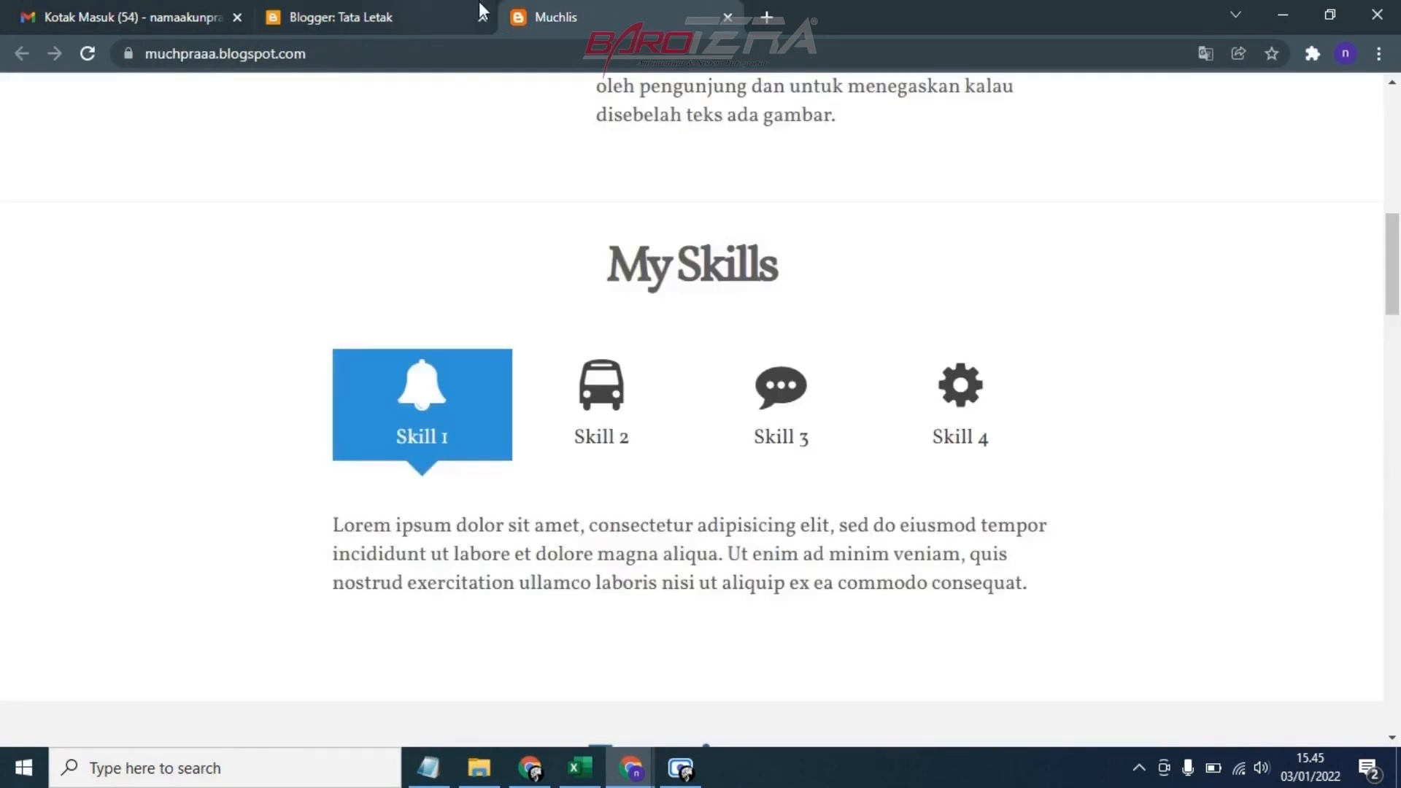
click(470, 13)
Search the web for "font awesome" in a new browser tab and open the Font Awesome website
click(766, 17)
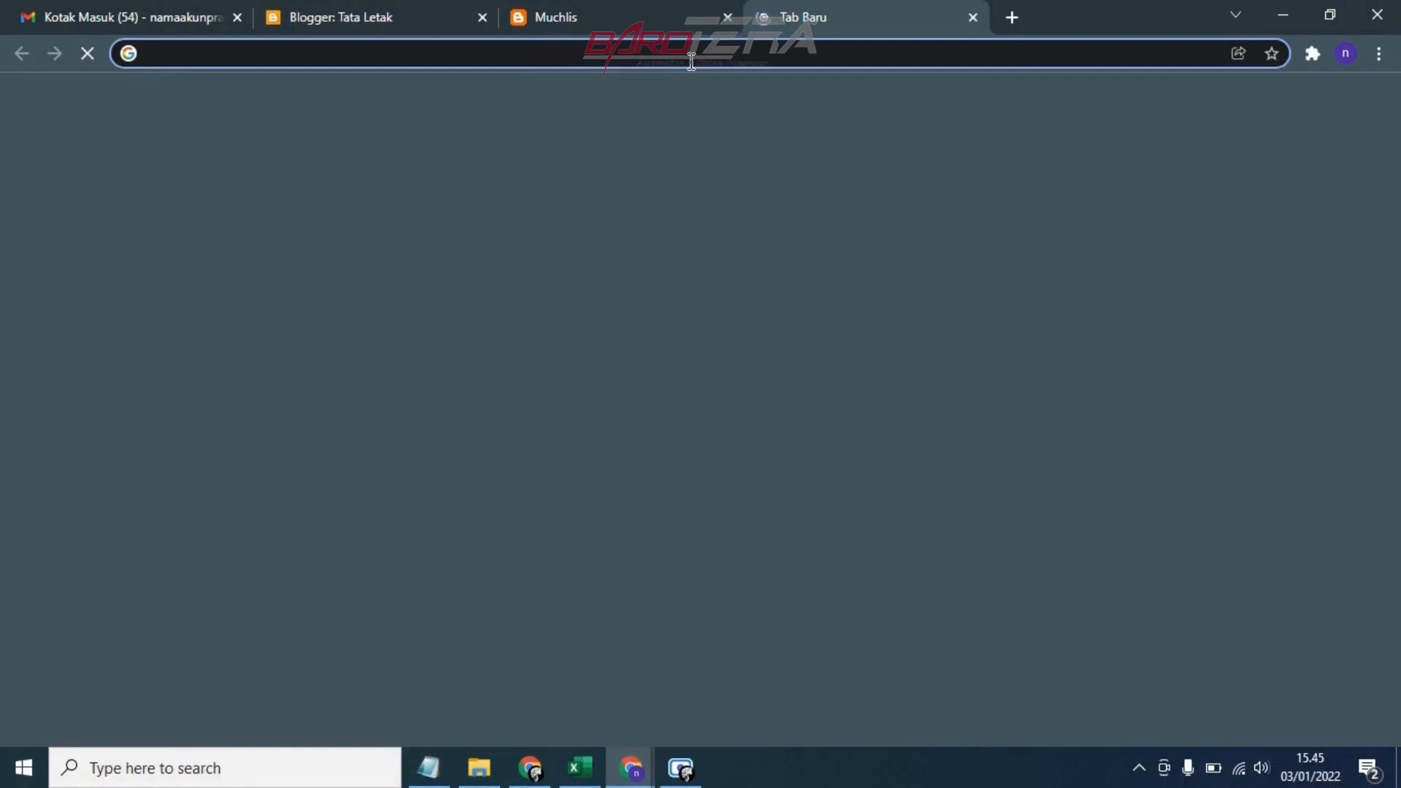
text(fon)
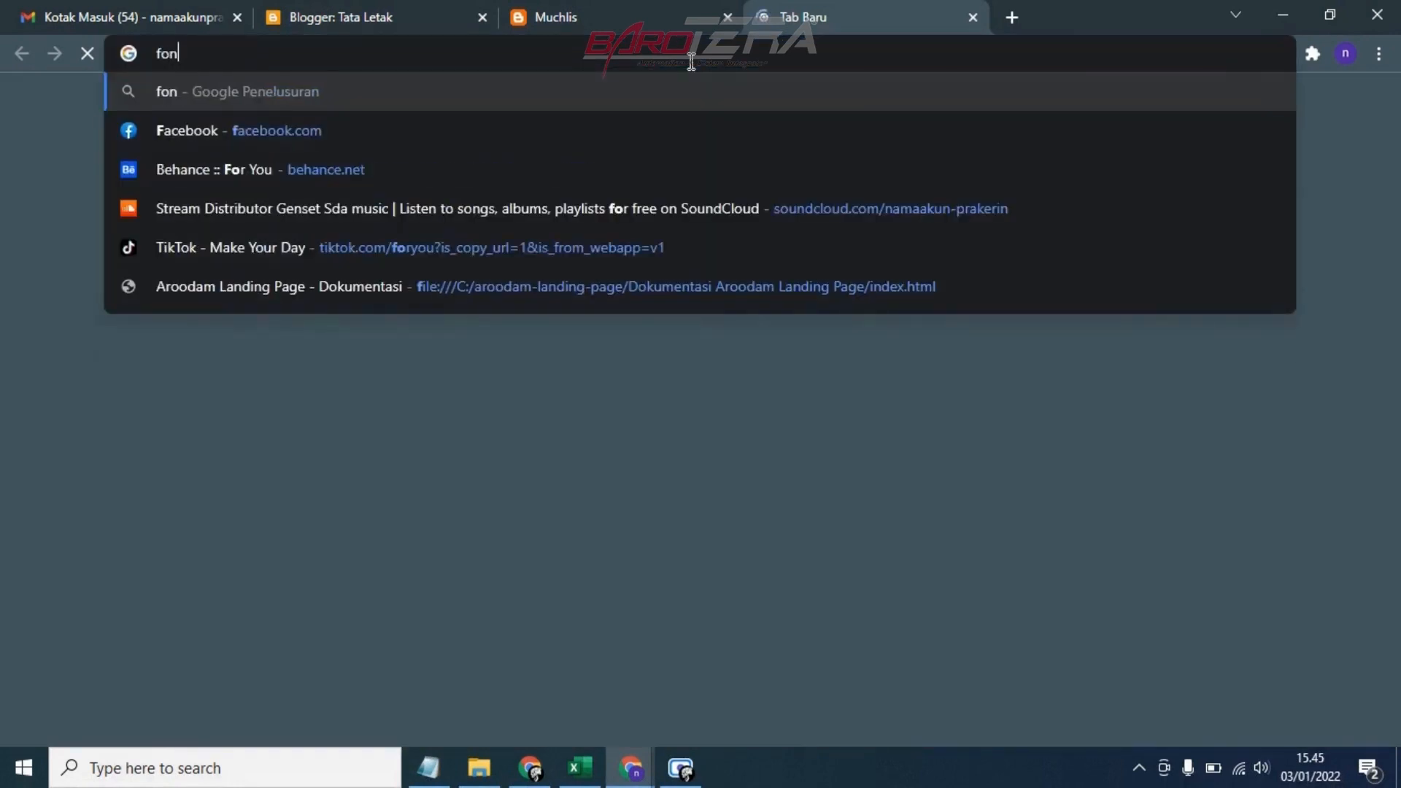
text(t awe)
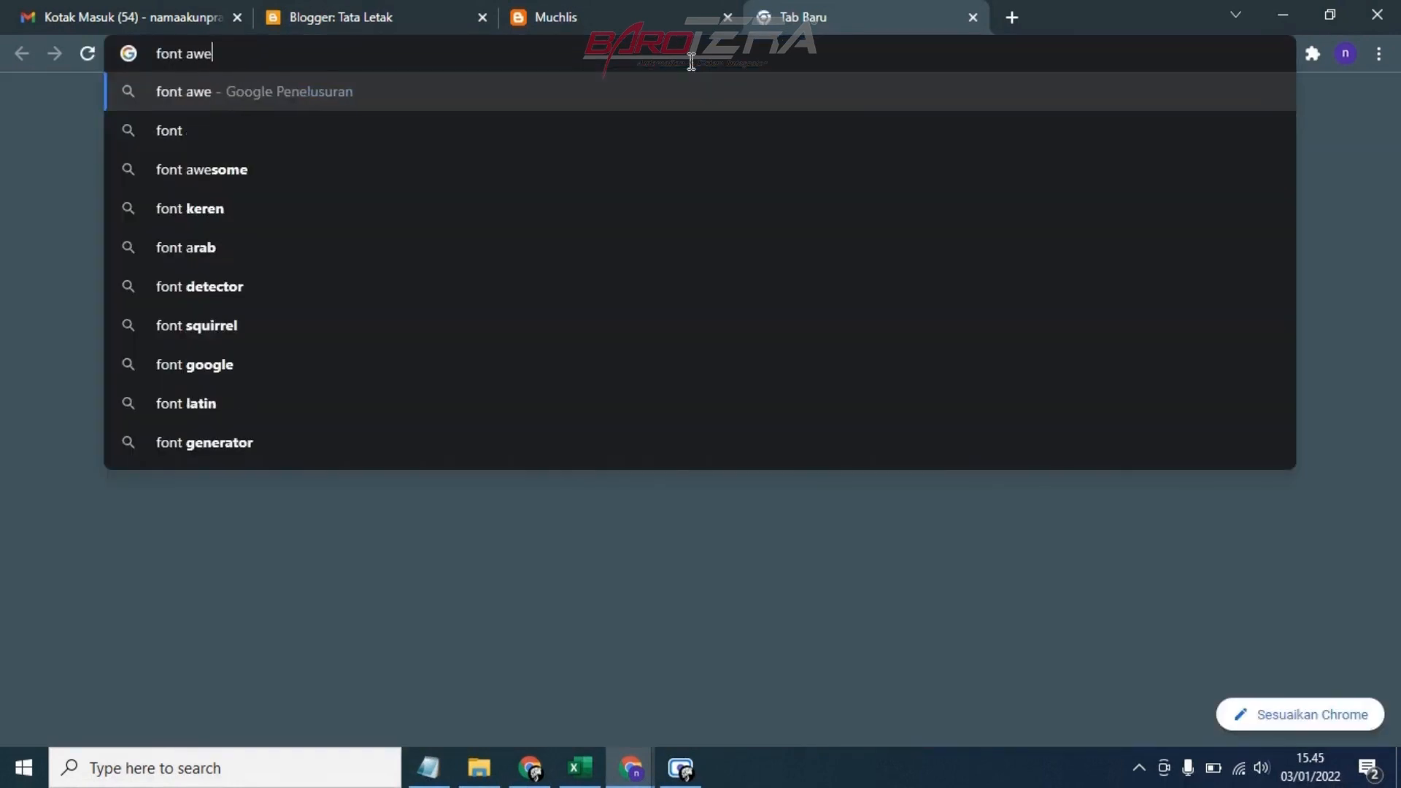
text(some)
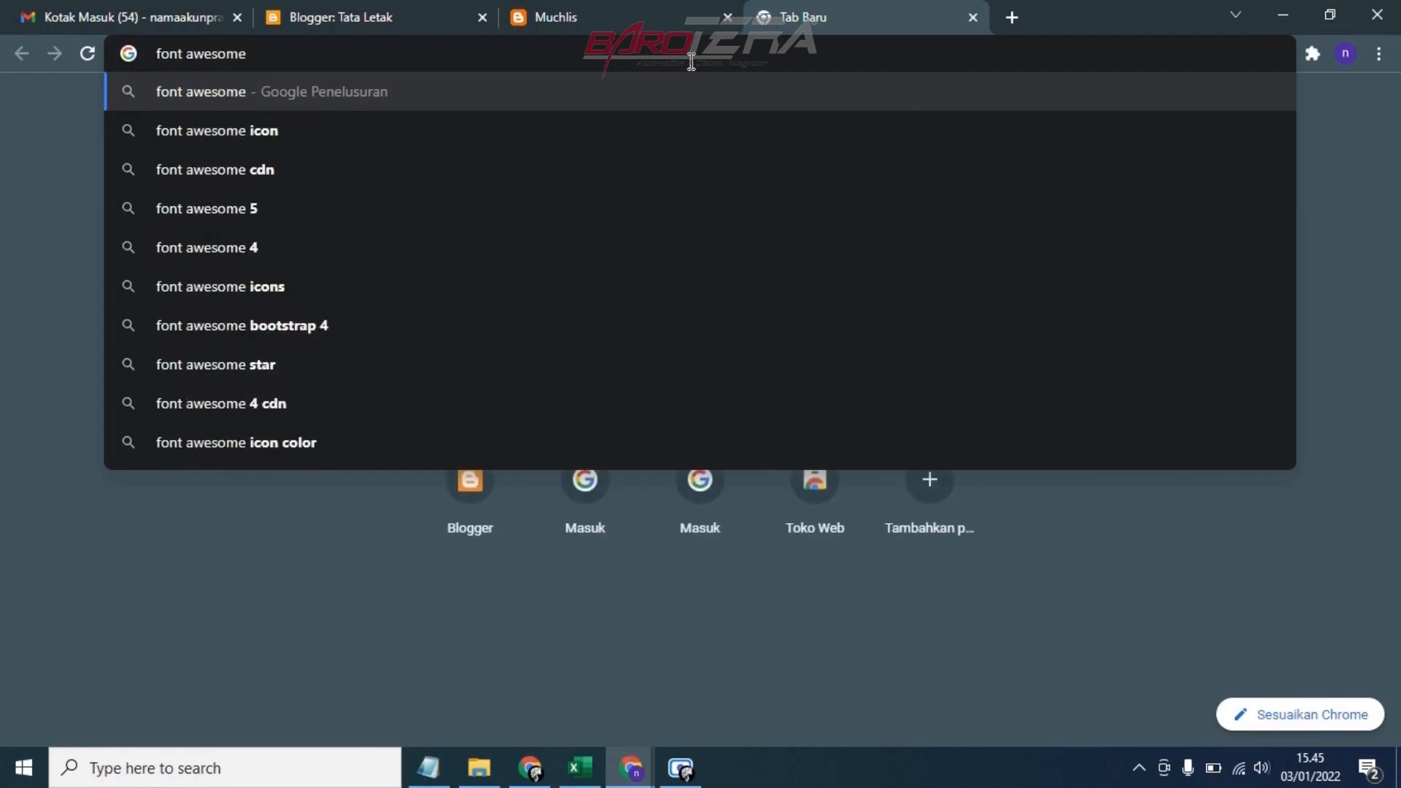
key(Return)
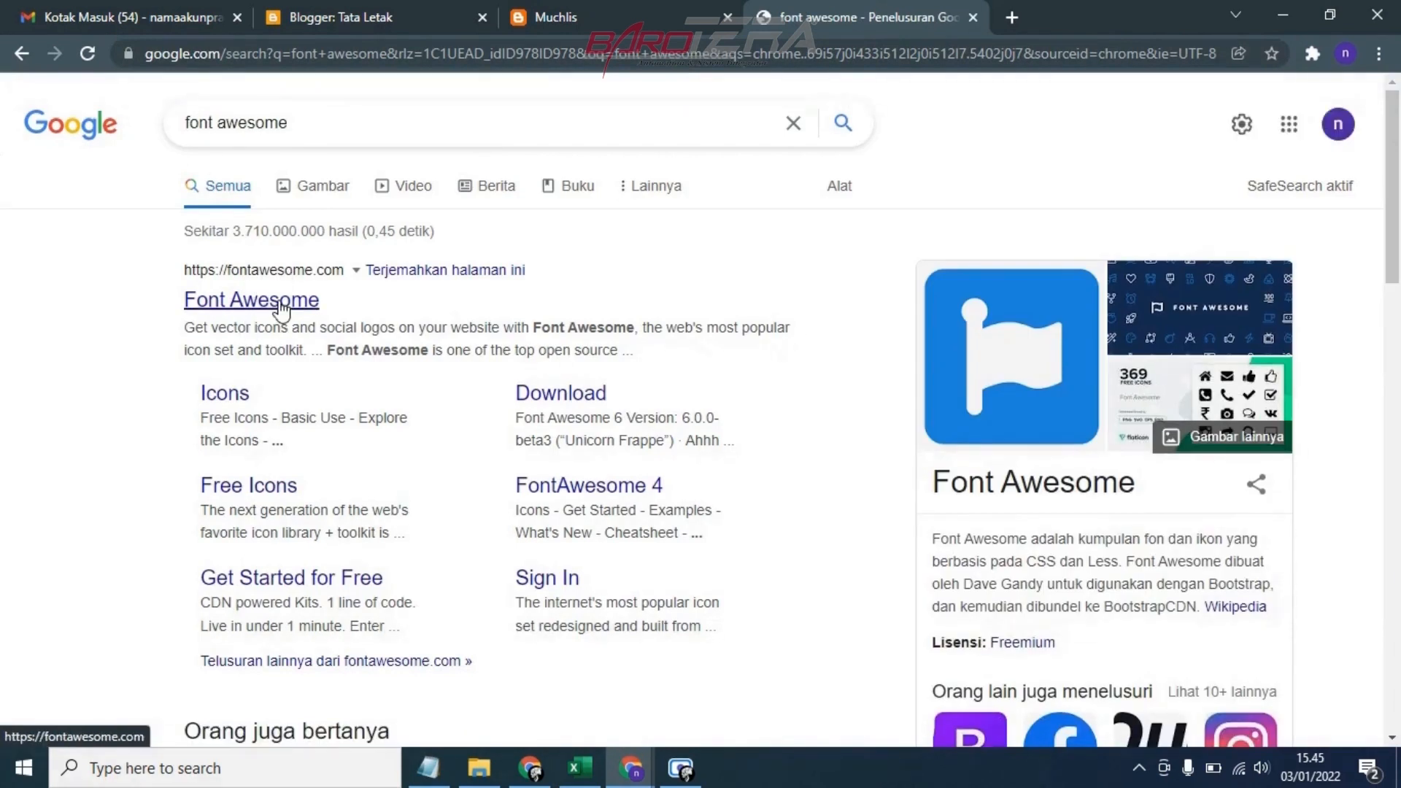
click(280, 303)
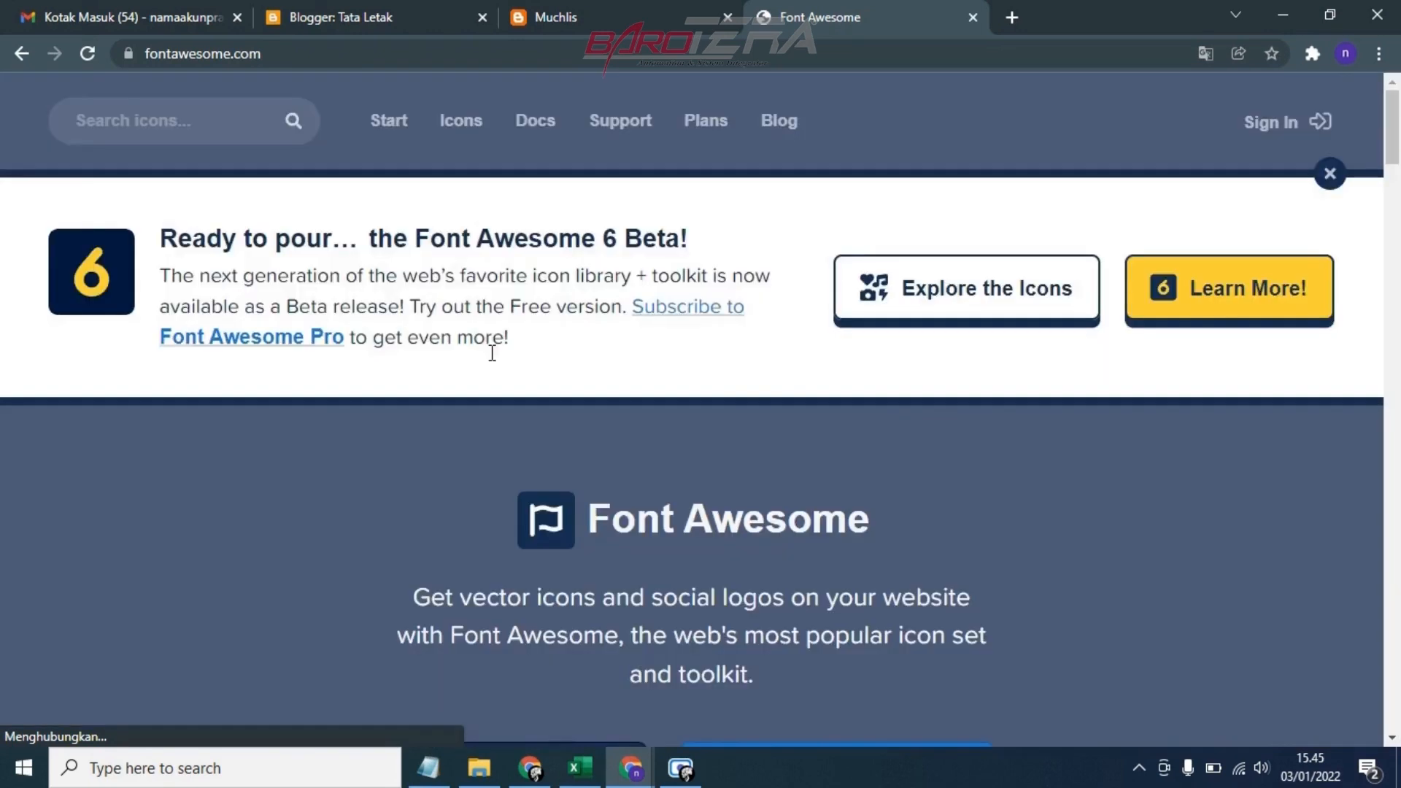
Open the Font Awesome icon gallery and look through its available icons
scroll(688, 385, down, 3)
scroll(688, 383, up, 3)
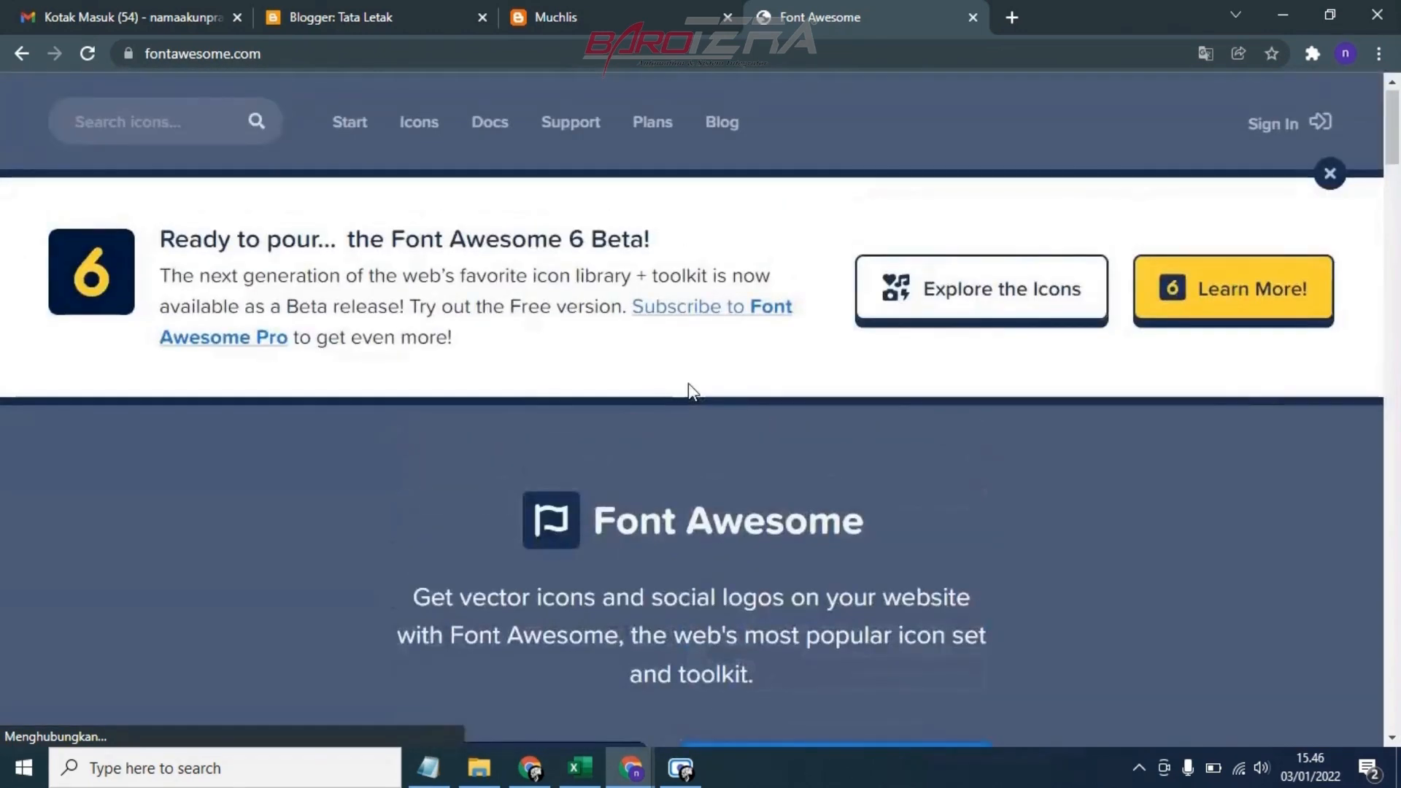
click(419, 121)
click(418, 124)
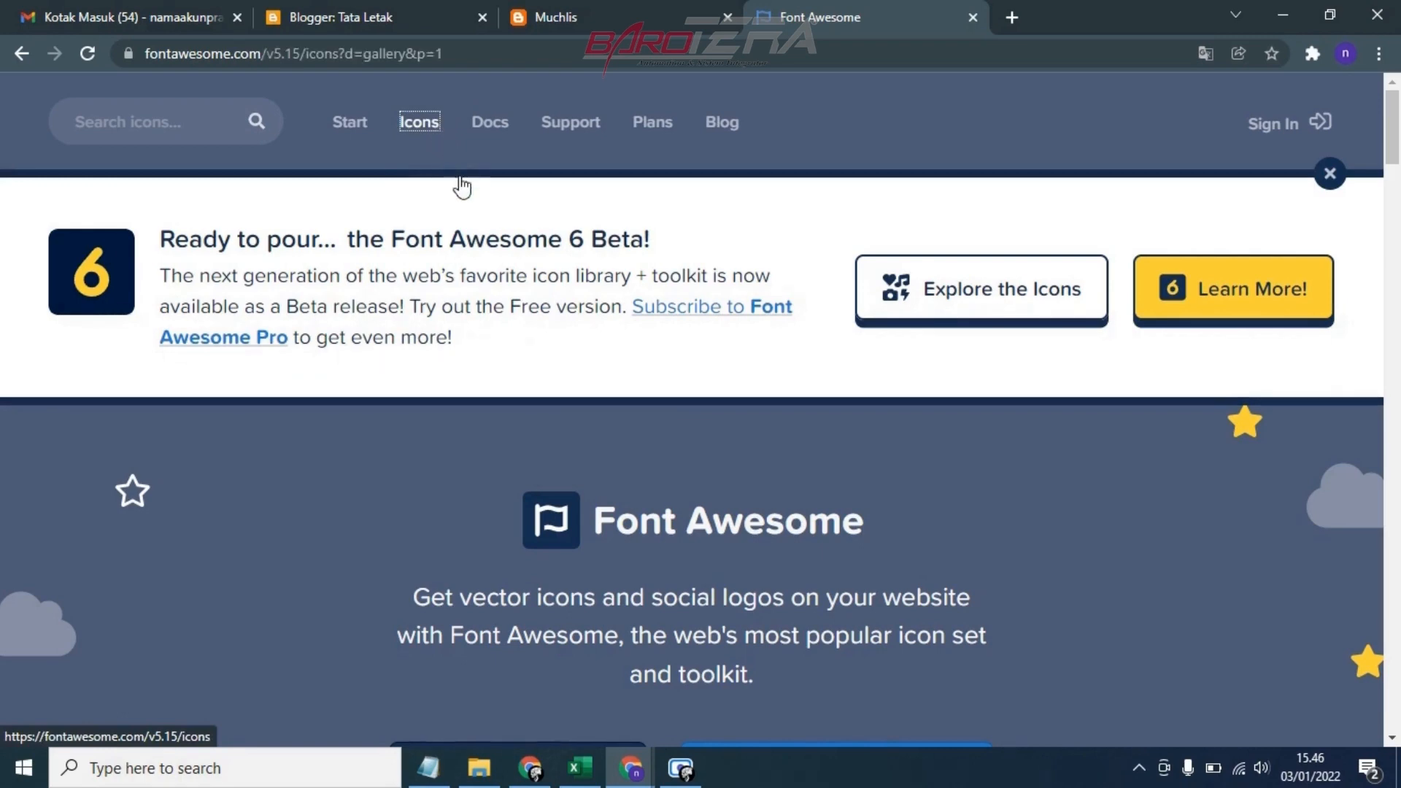
scroll(462, 181, down, 5)
scroll(463, 191, up, 5)
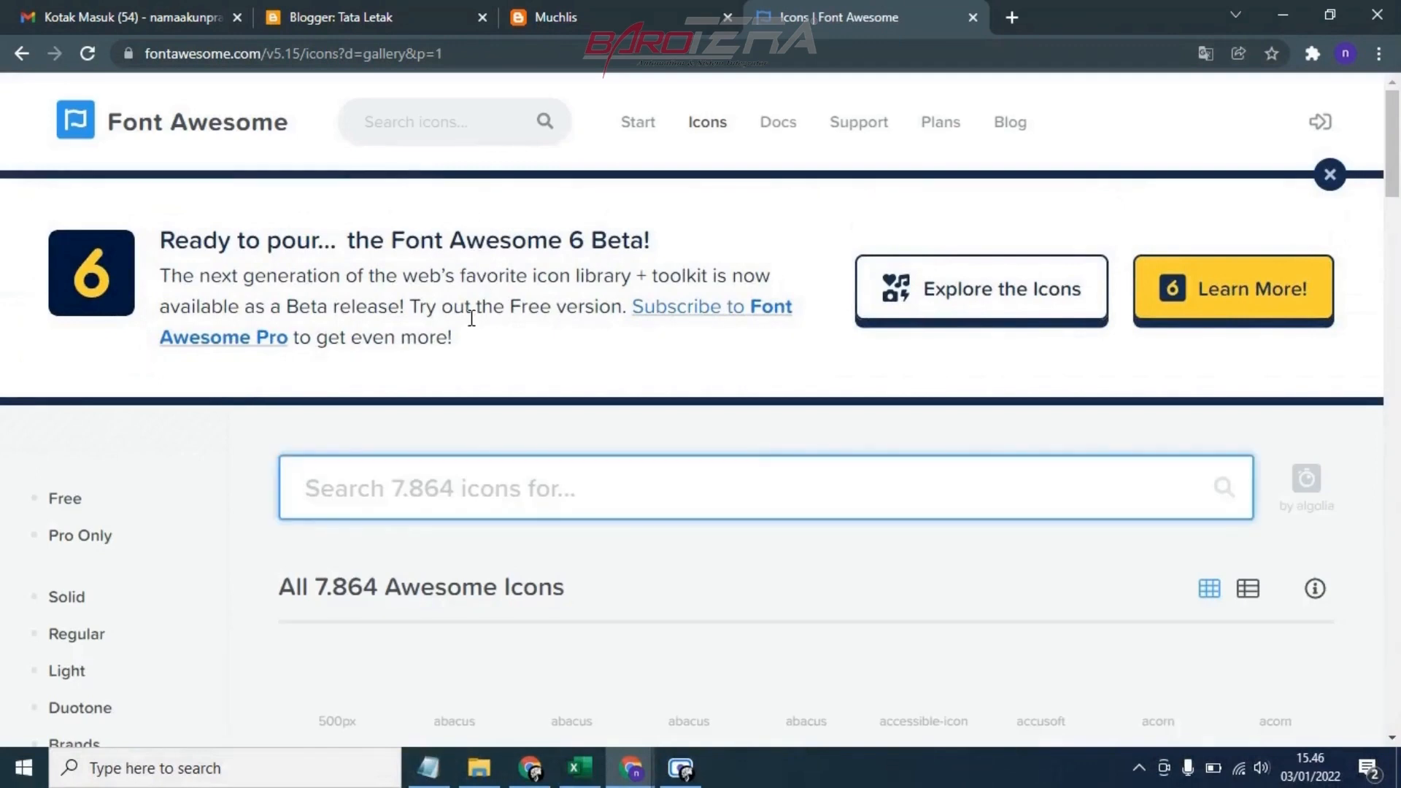
scroll(478, 401, down, 1)
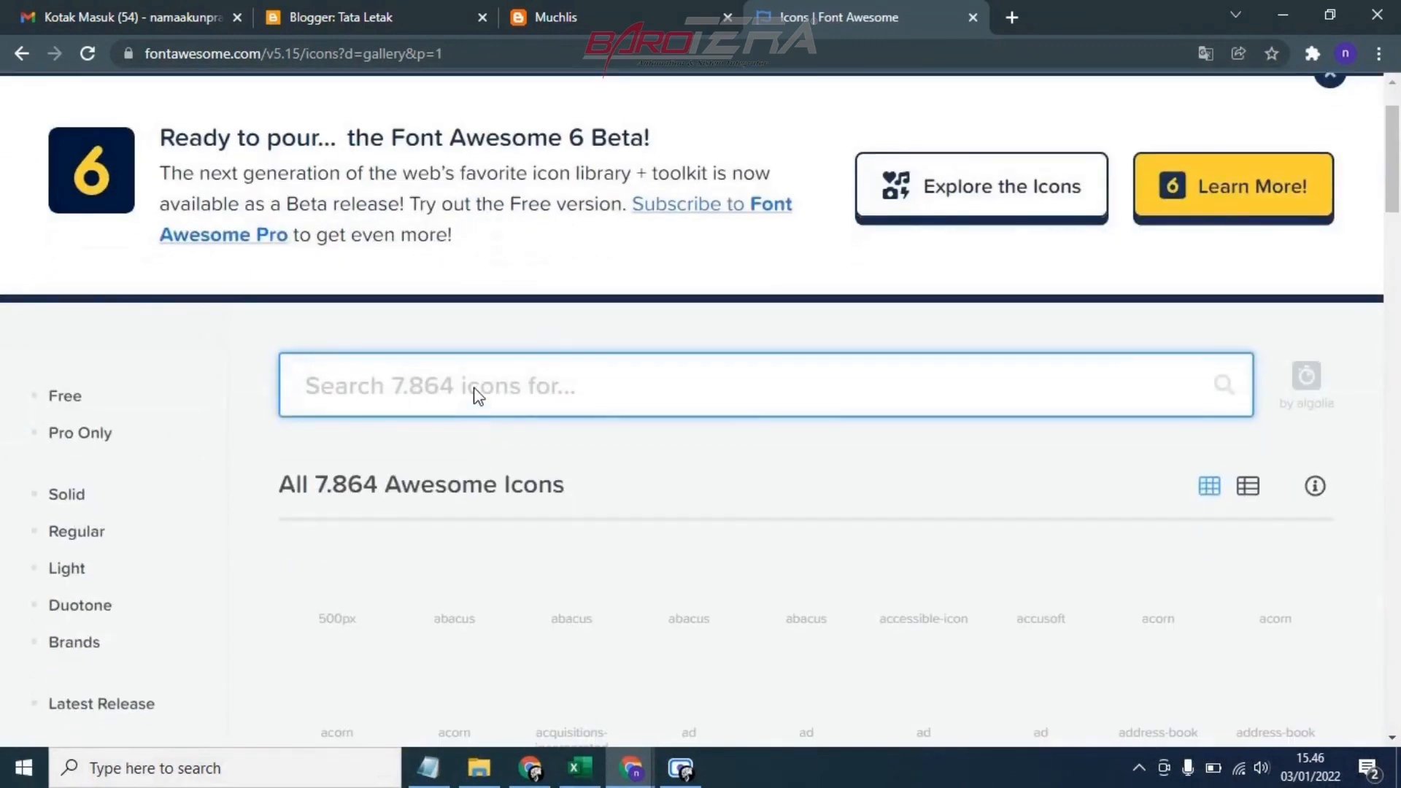
scroll(498, 394, down, 5)
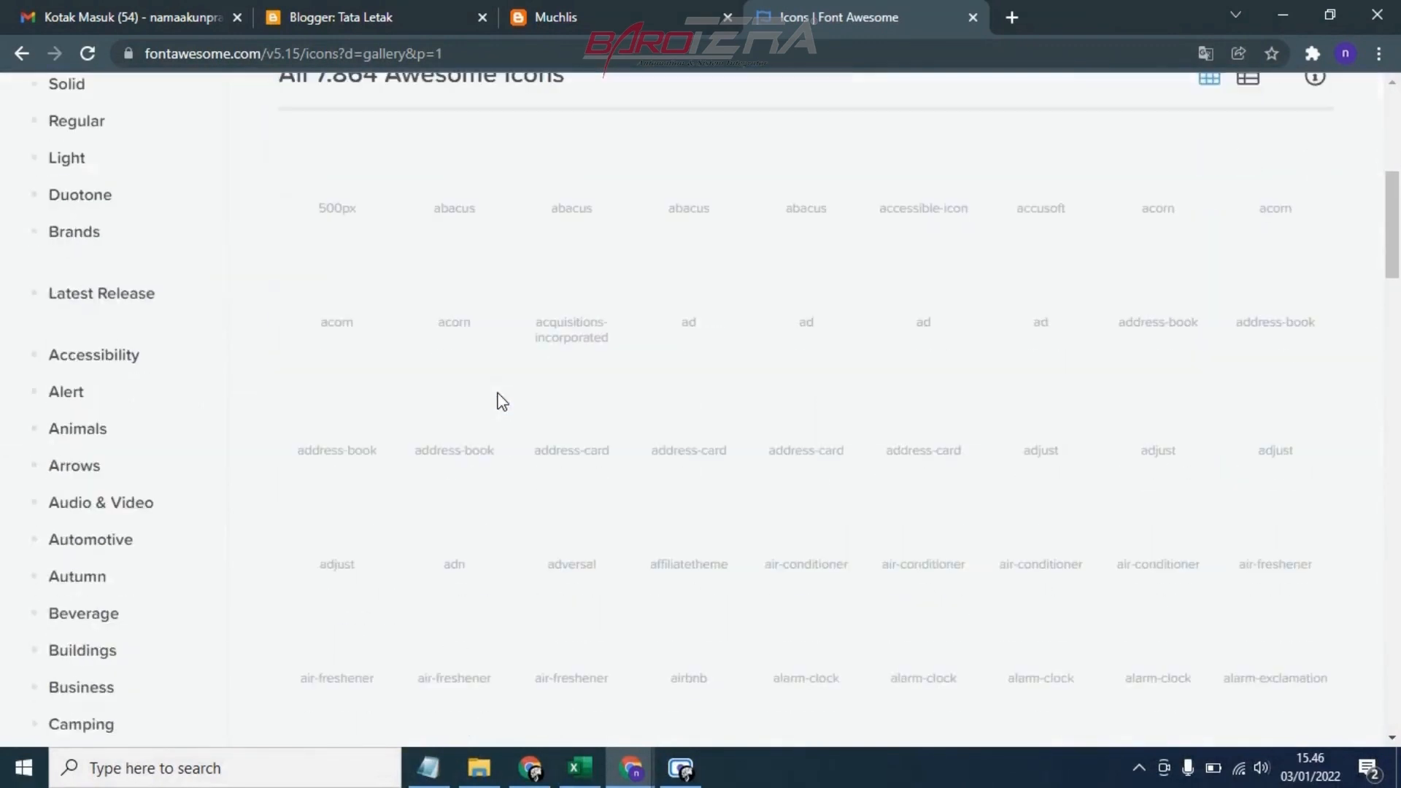
scroll(502, 402, up, 4)
scroll(475, 350, up, 2)
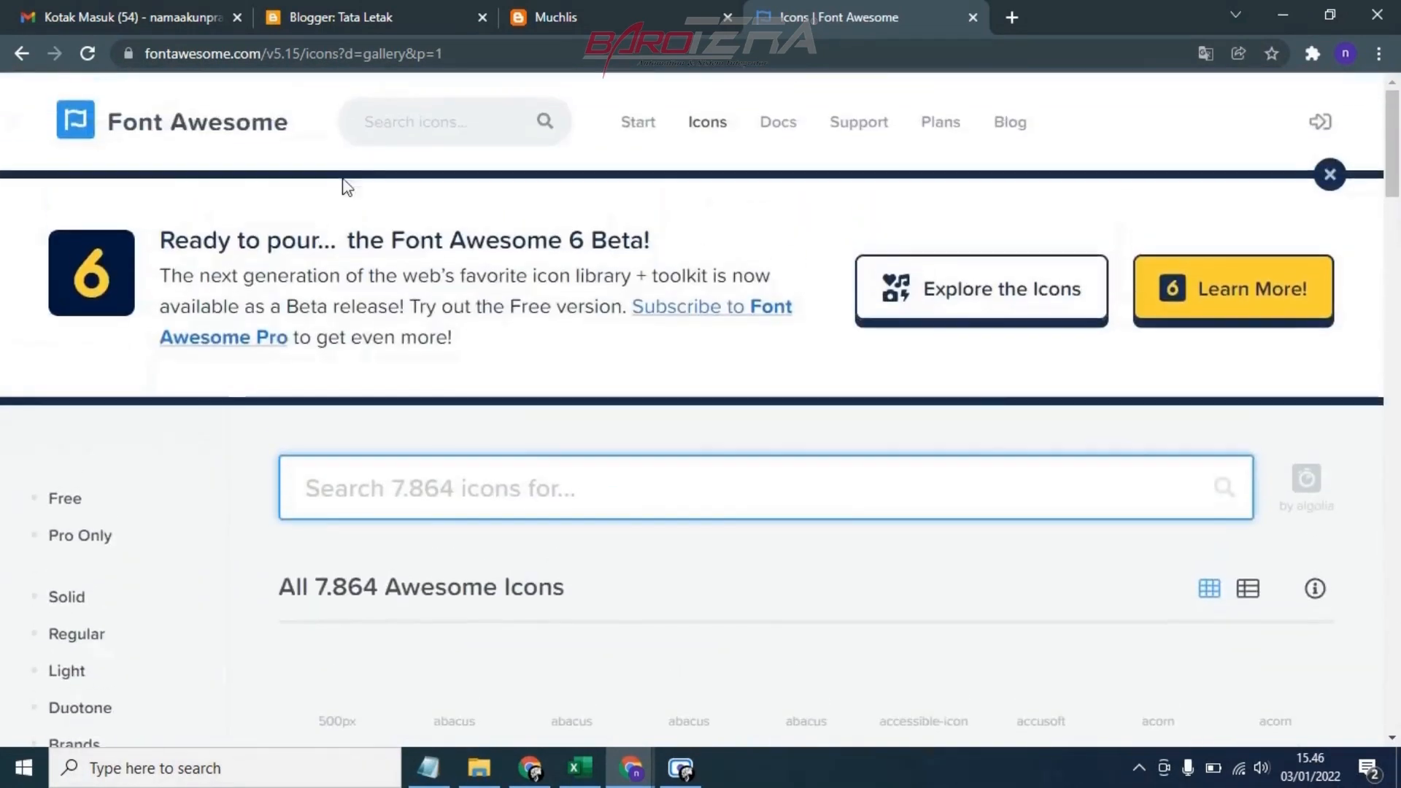
click(381, 29)
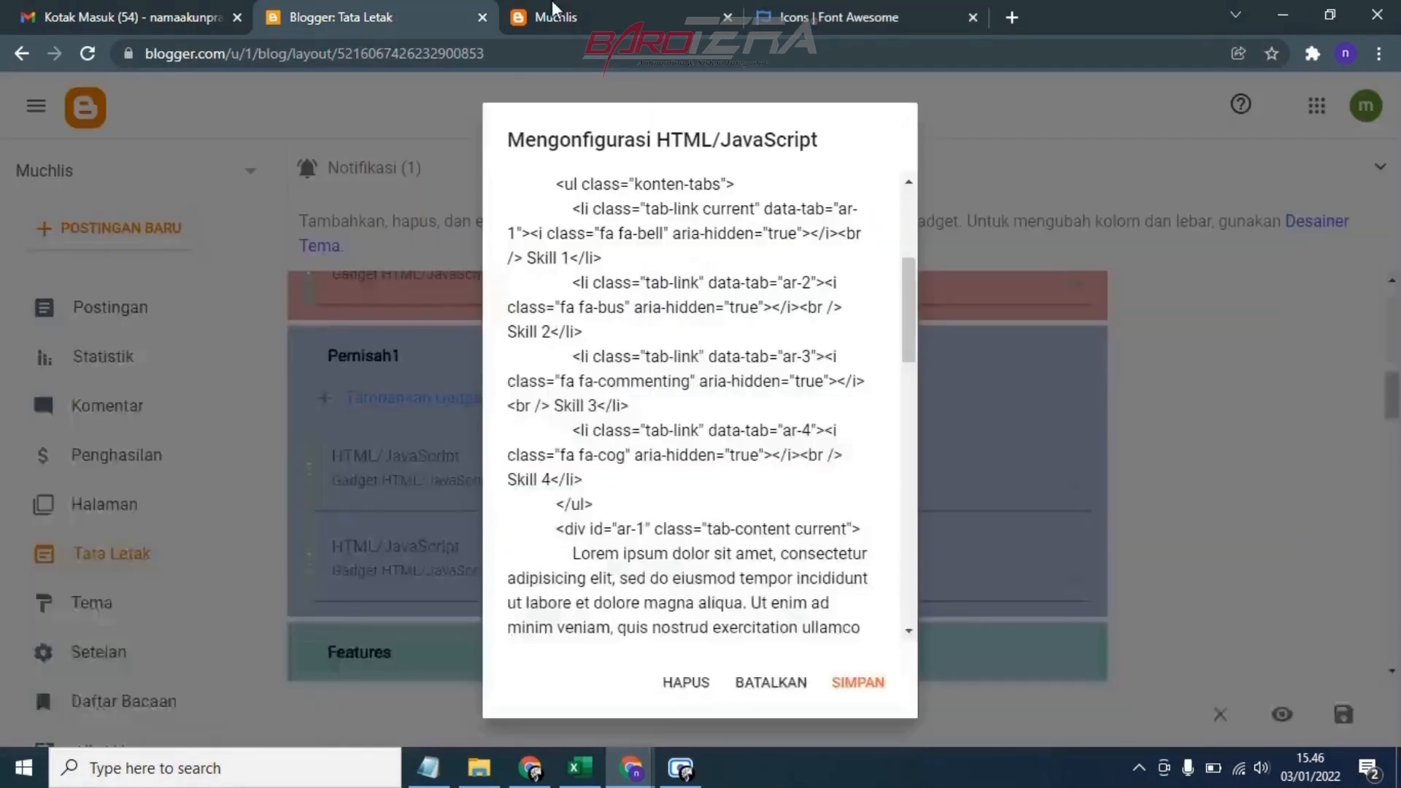
click(784, 11)
click(382, 8)
click(777, 9)
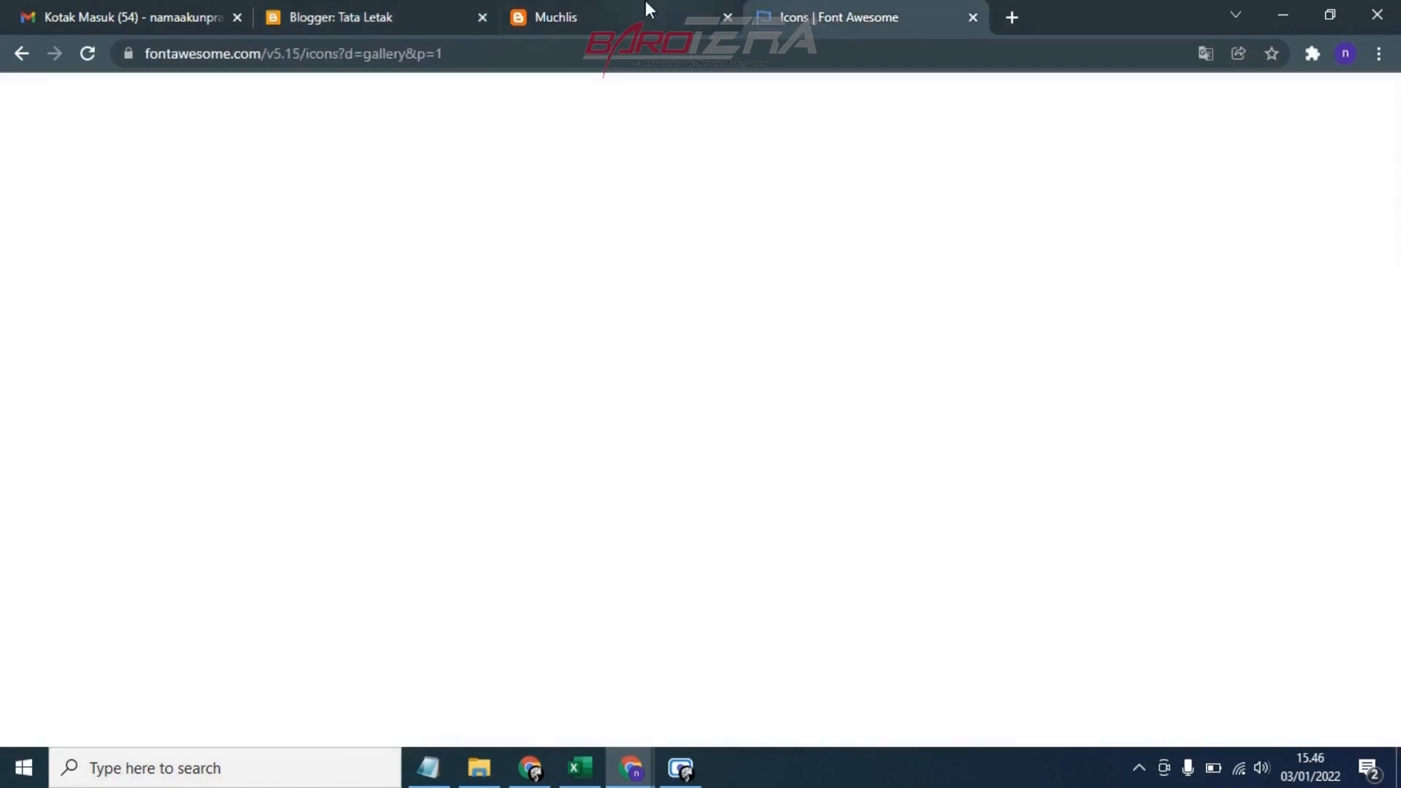
click(547, 8)
click(417, 3)
click(795, 11)
click(440, 4)
click(555, 10)
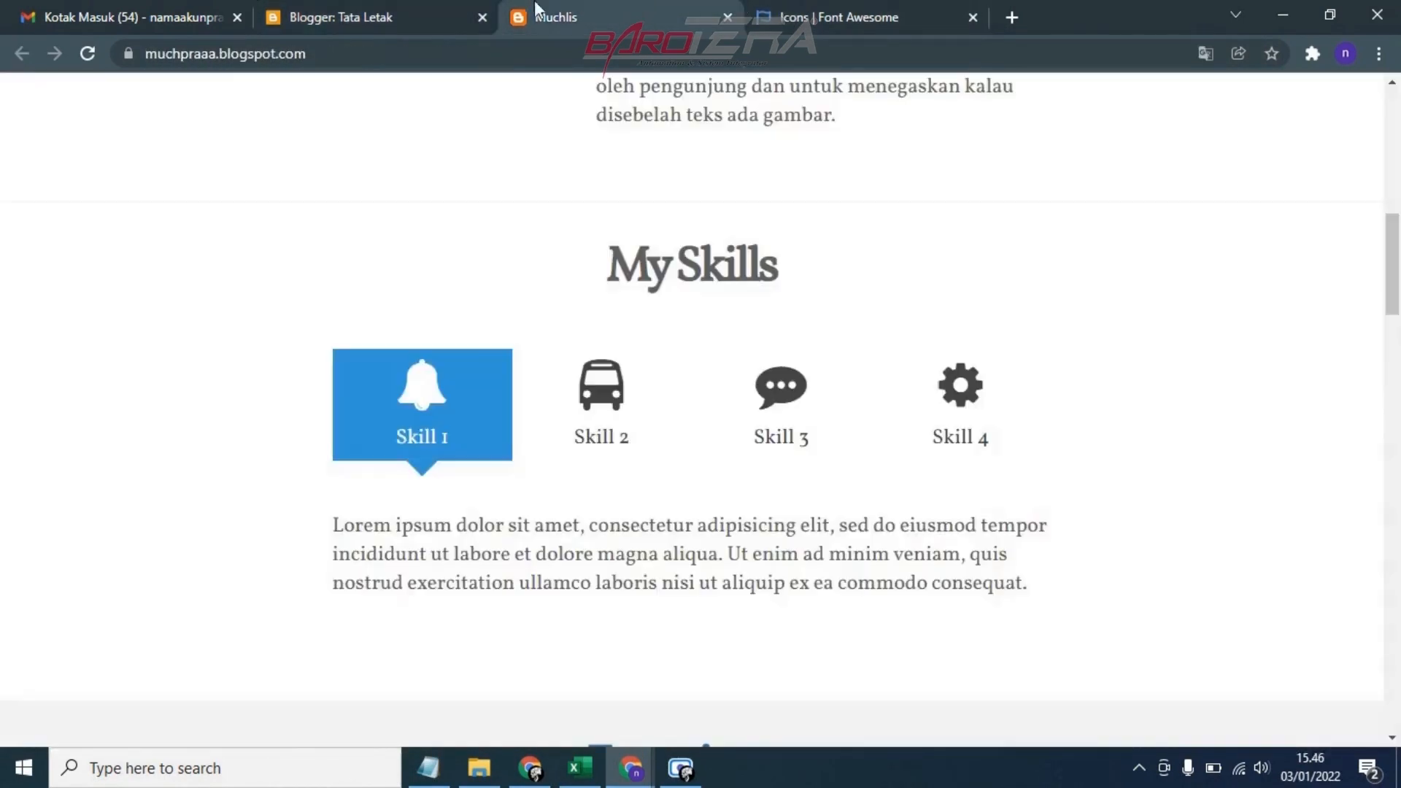
click(388, 10)
click(774, 22)
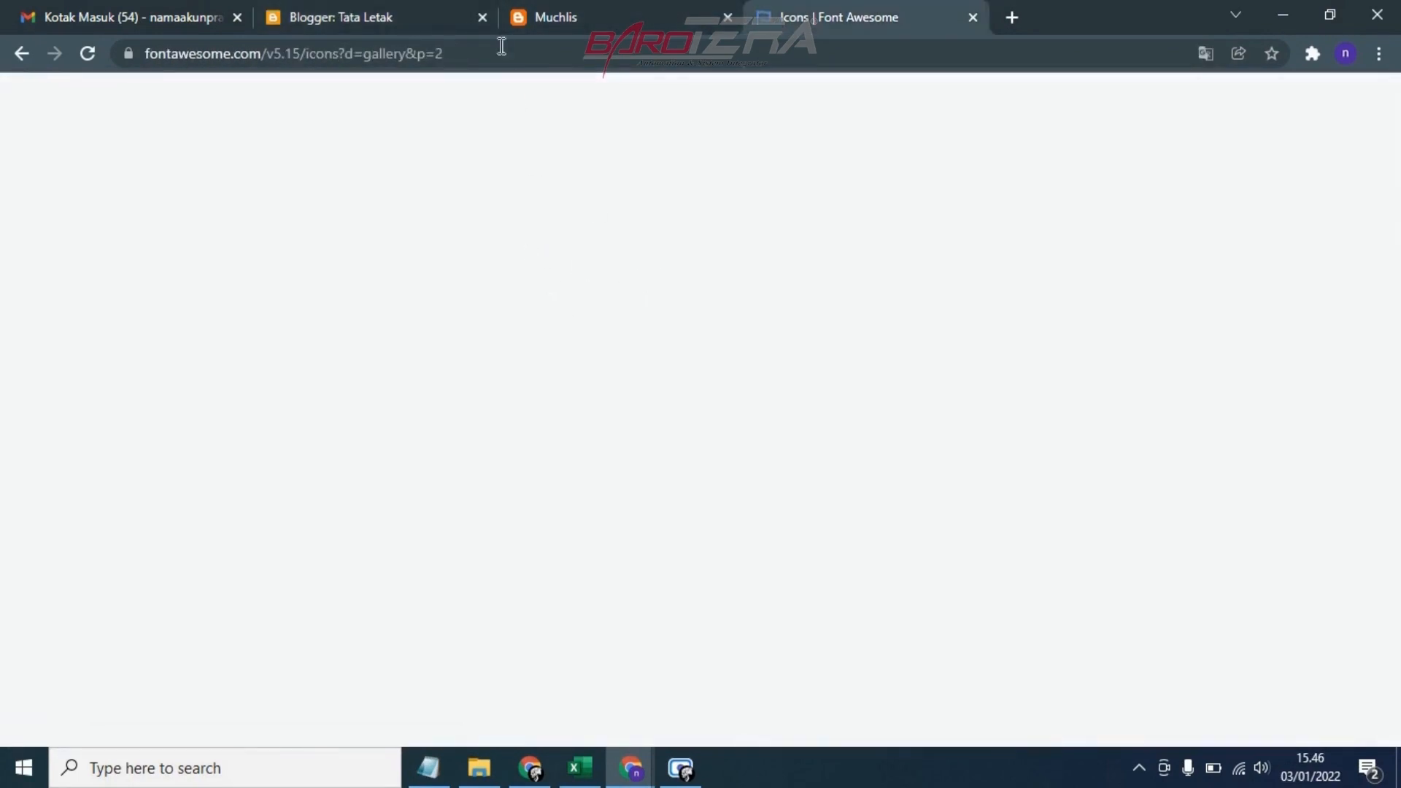
Return to the My Skills gadget code and locate Skill 4's icon class "fa fa-cog"
click(453, 29)
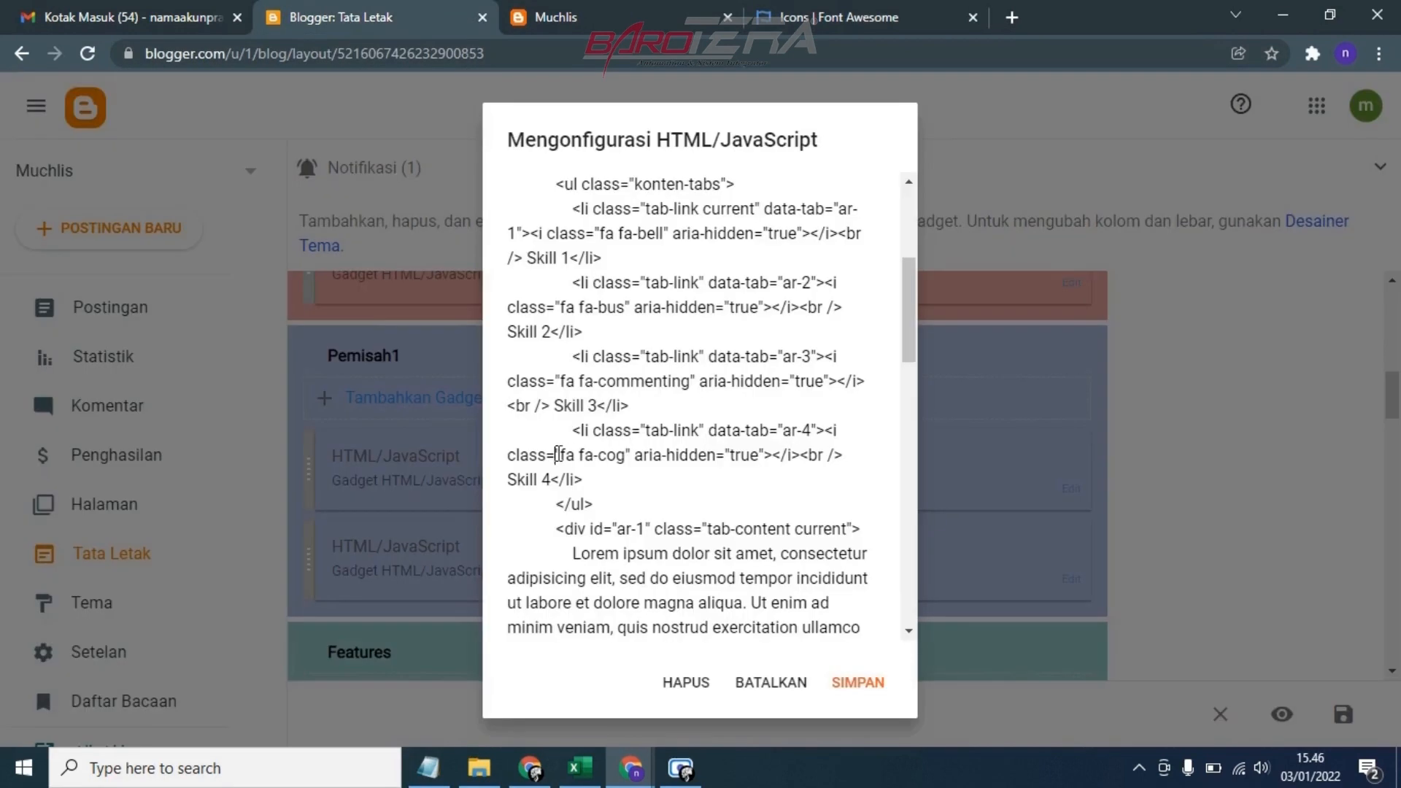
drag(557, 455, 616, 454)
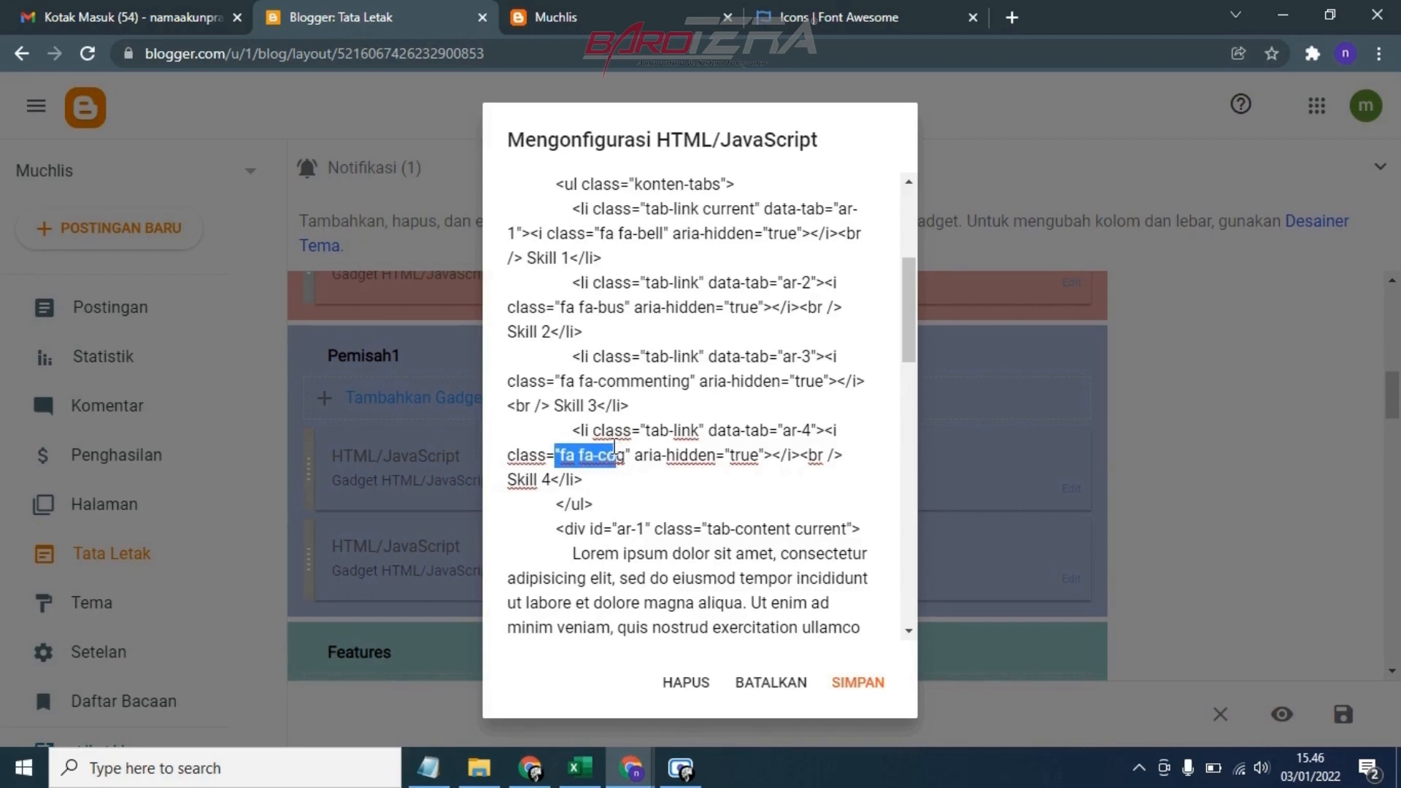
click(614, 452)
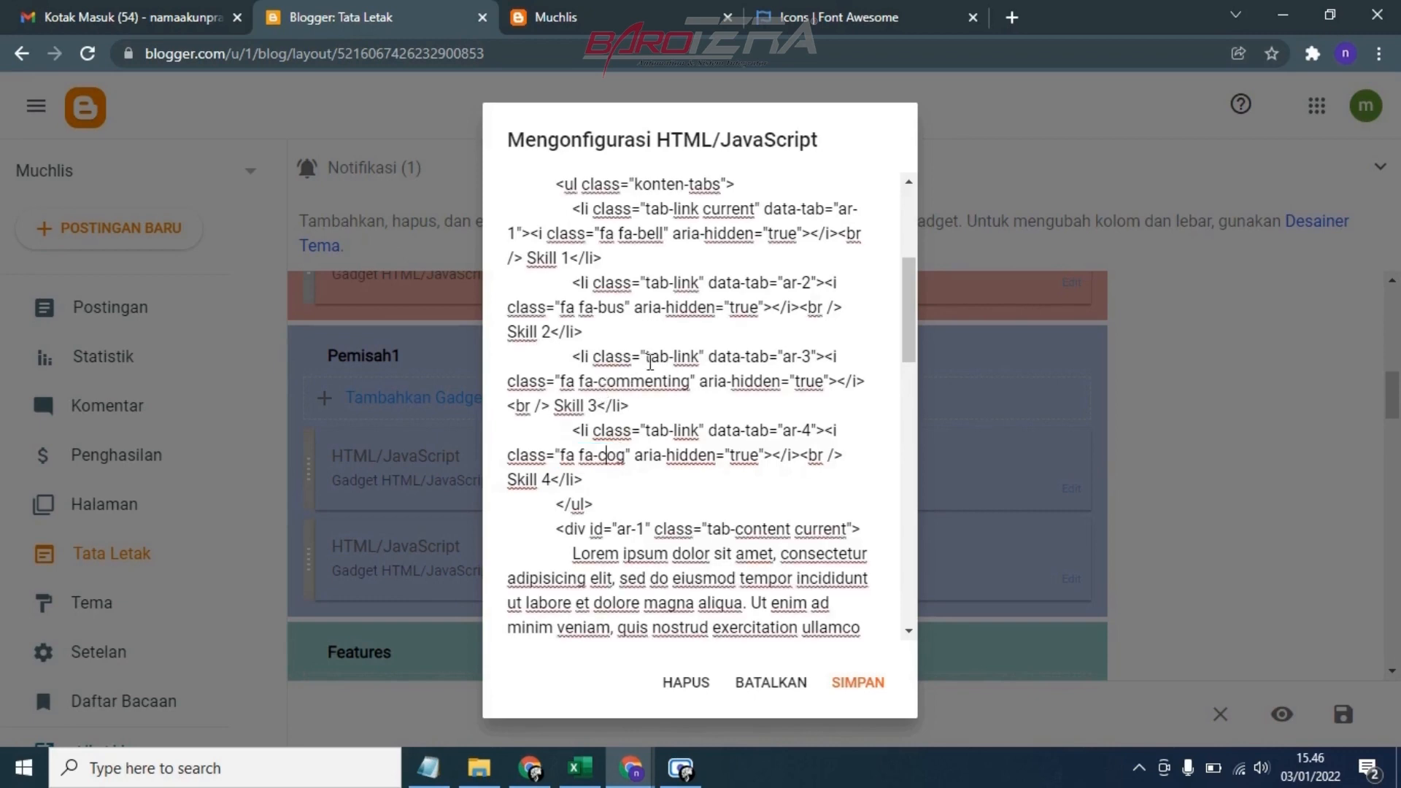